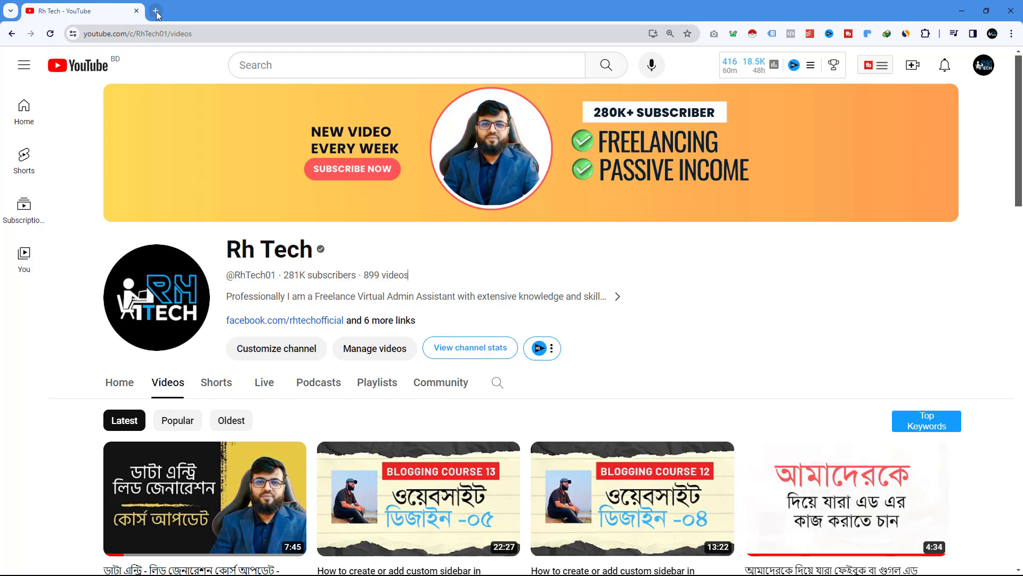
Open affistation.com in a new browser tab and look over the homepage's post archive
left_click(155, 11)
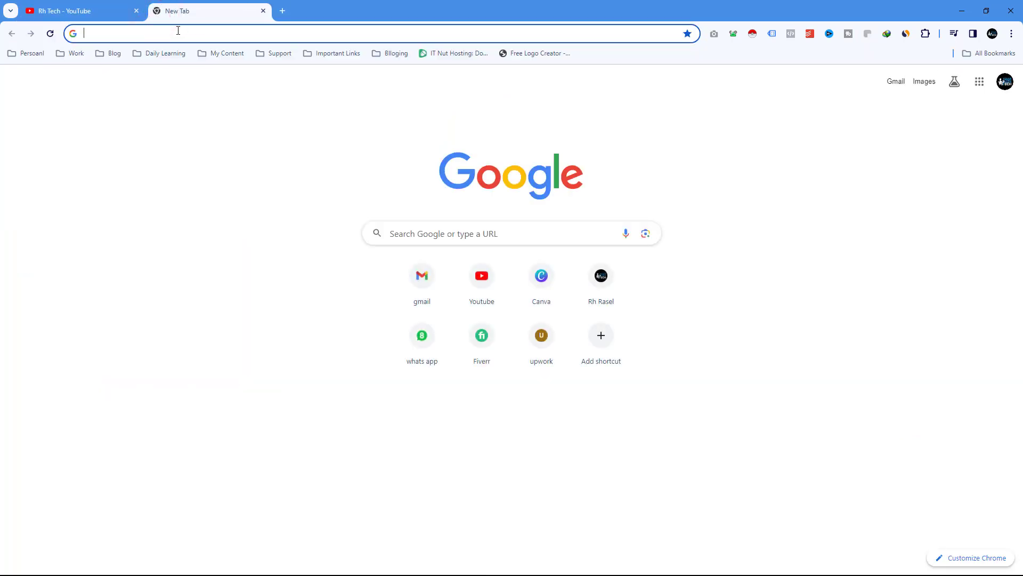
type("affistation.com")
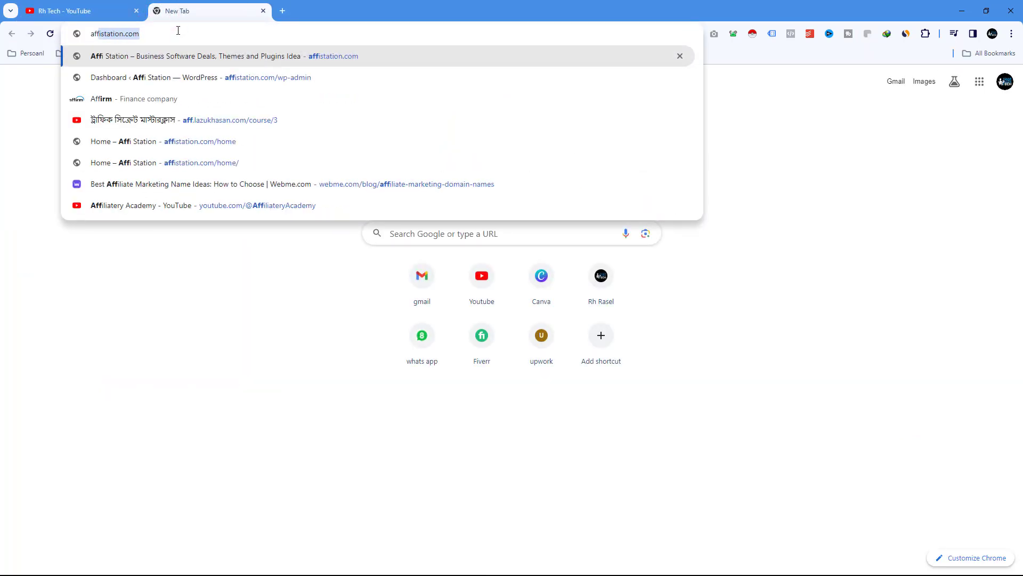
key("Return")
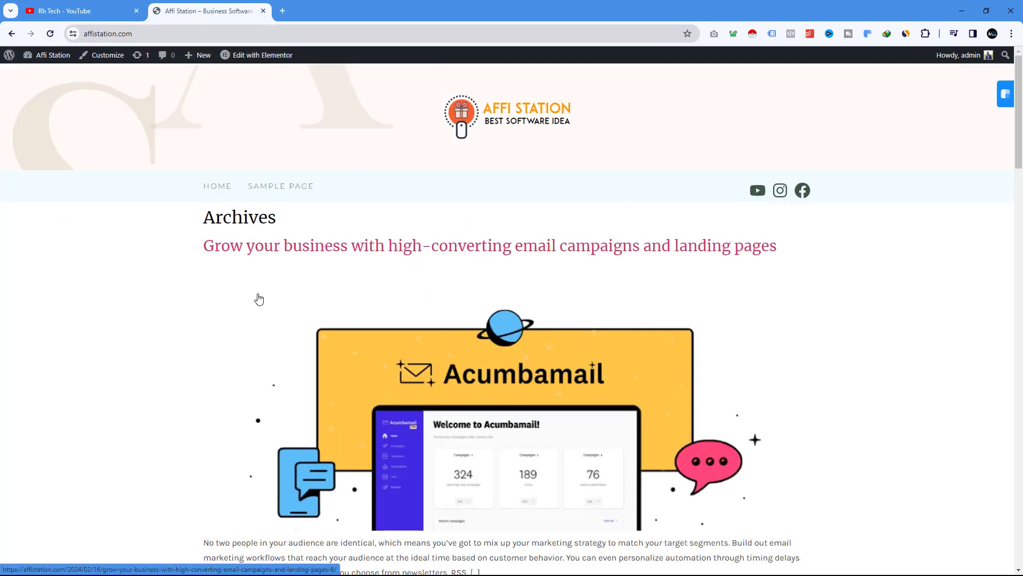
scroll(568, 298, "down", 8)
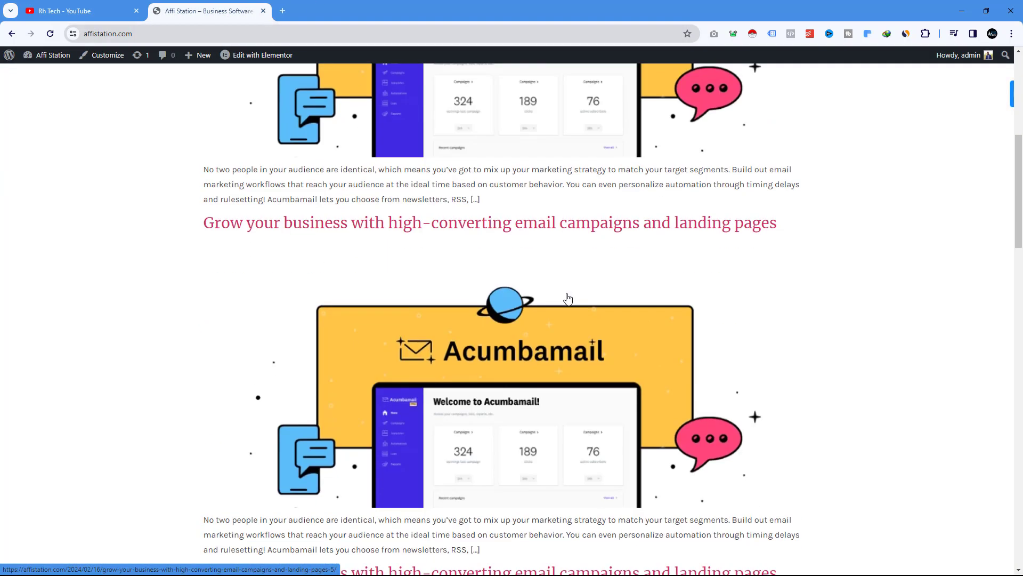
scroll(568, 297, "up", 8)
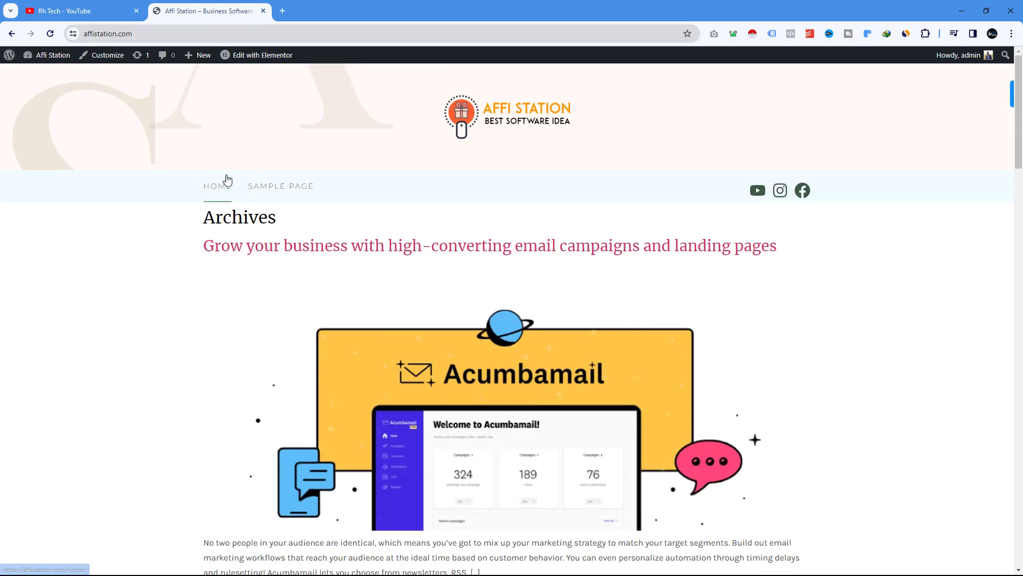
scroll(449, 277, "down", 10)
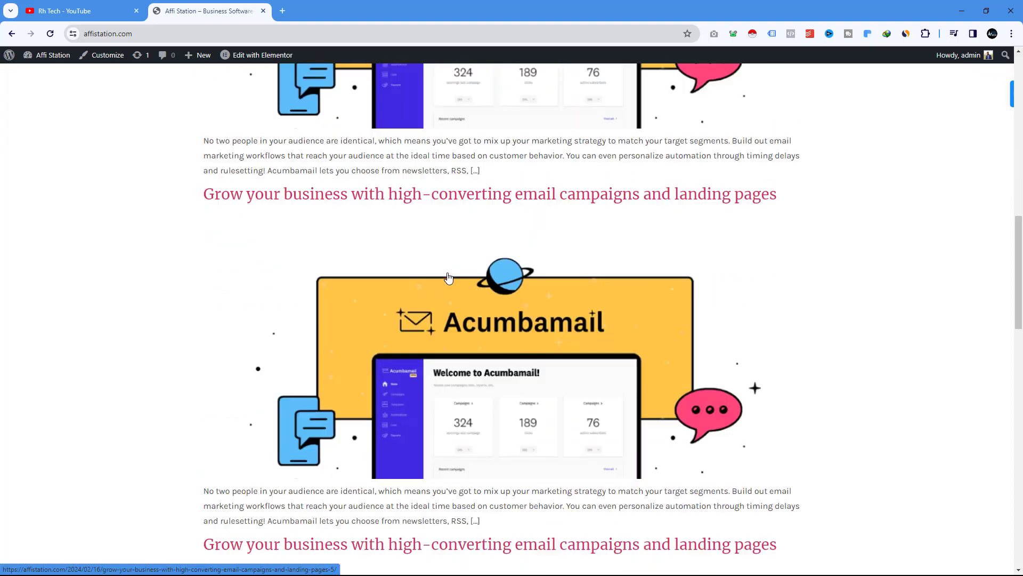
scroll(449, 278, "up", 10)
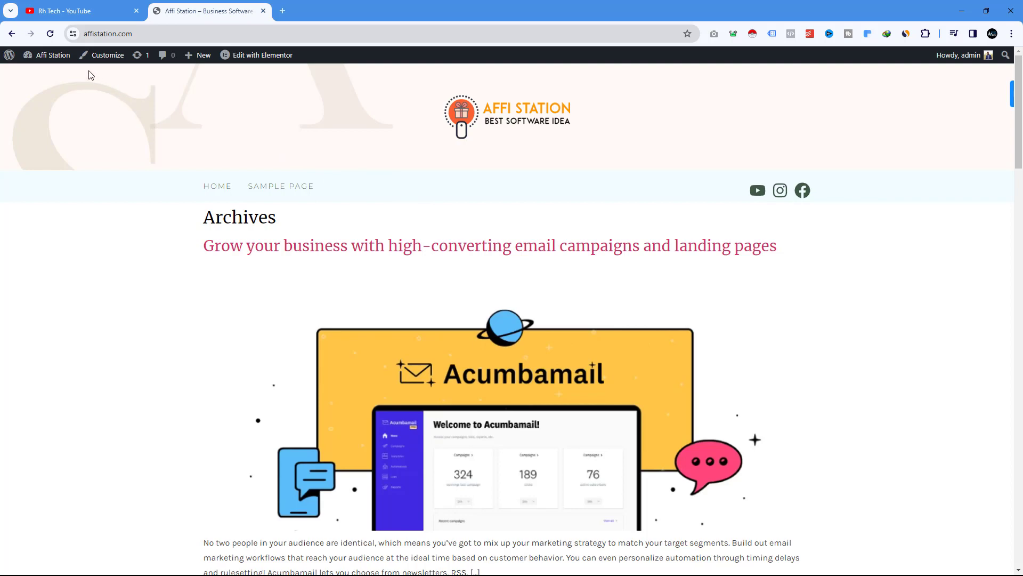
Go to the site's WordPress dashboard and open the Reading settings
left_click(45, 72)
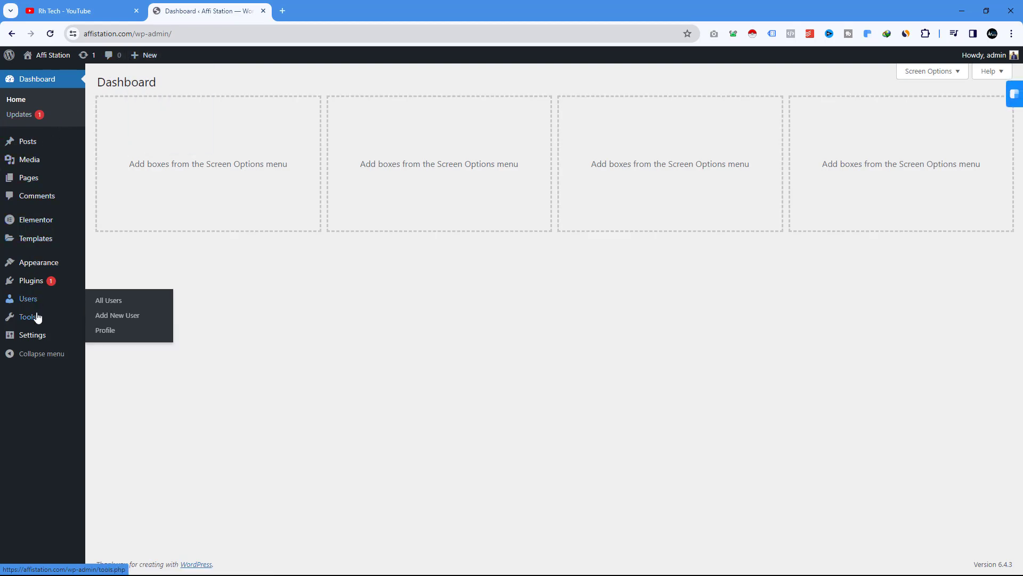
mouse_move(37, 338)
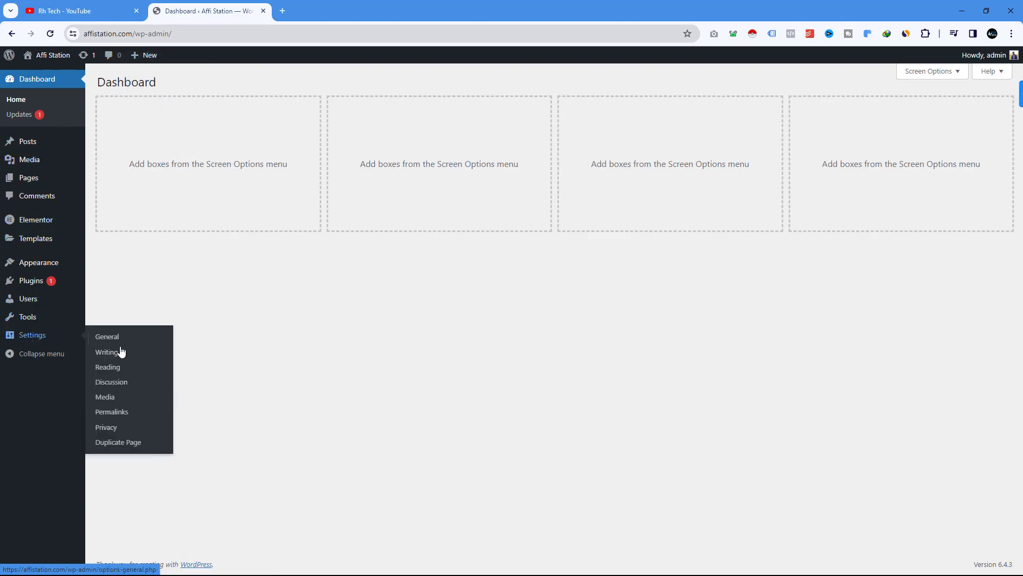
left_click(117, 368)
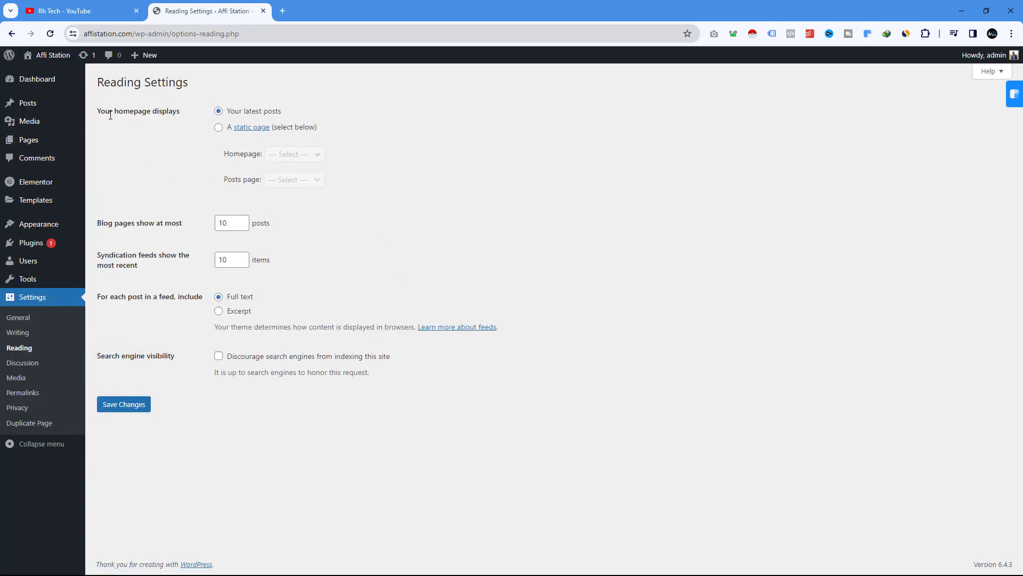
Make the homepage display a static page, choose Home as the homepage, and save the reading settings
left_click_drag(102, 110, 182, 109)
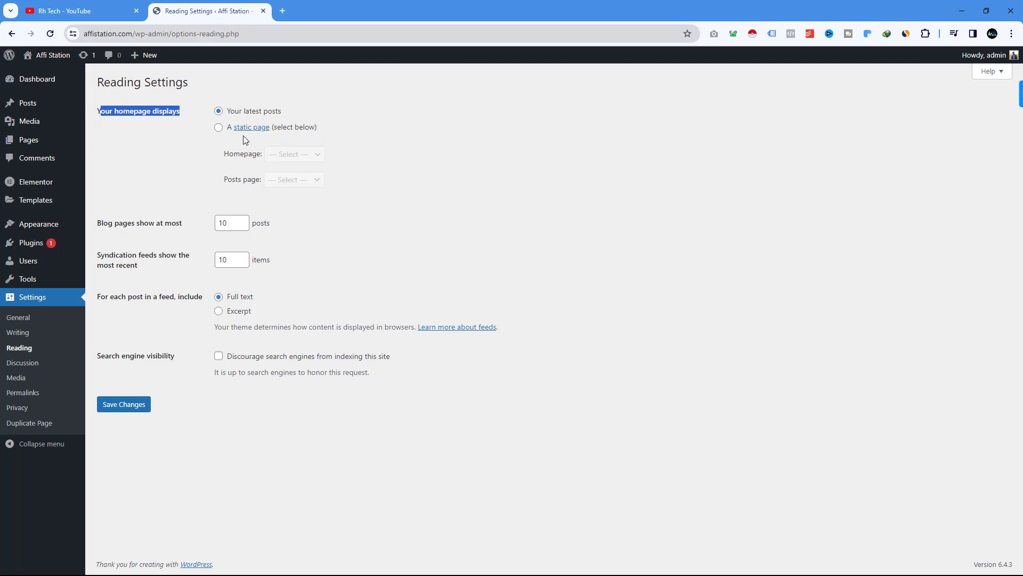
left_click(219, 129)
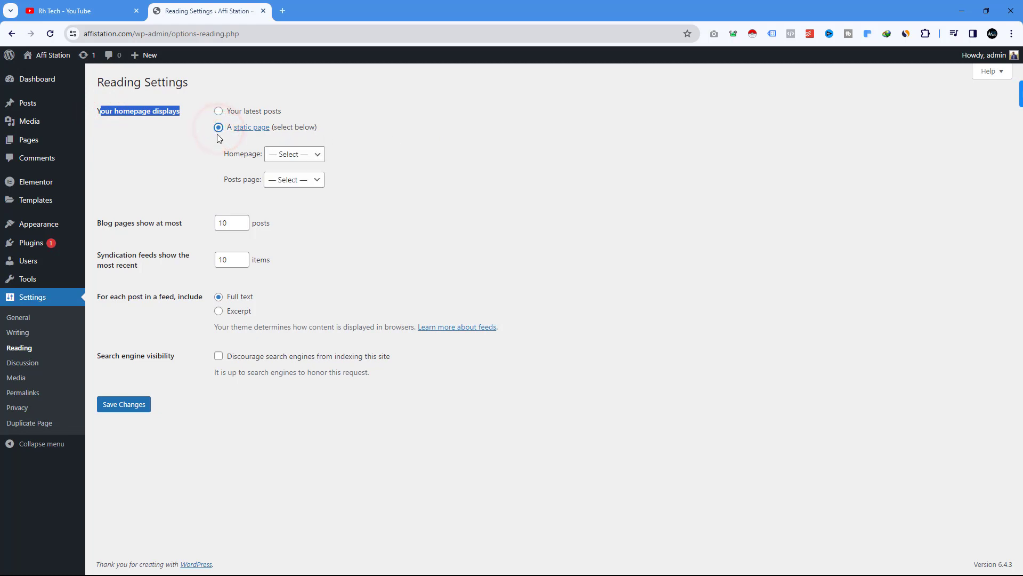
left_click(301, 155)
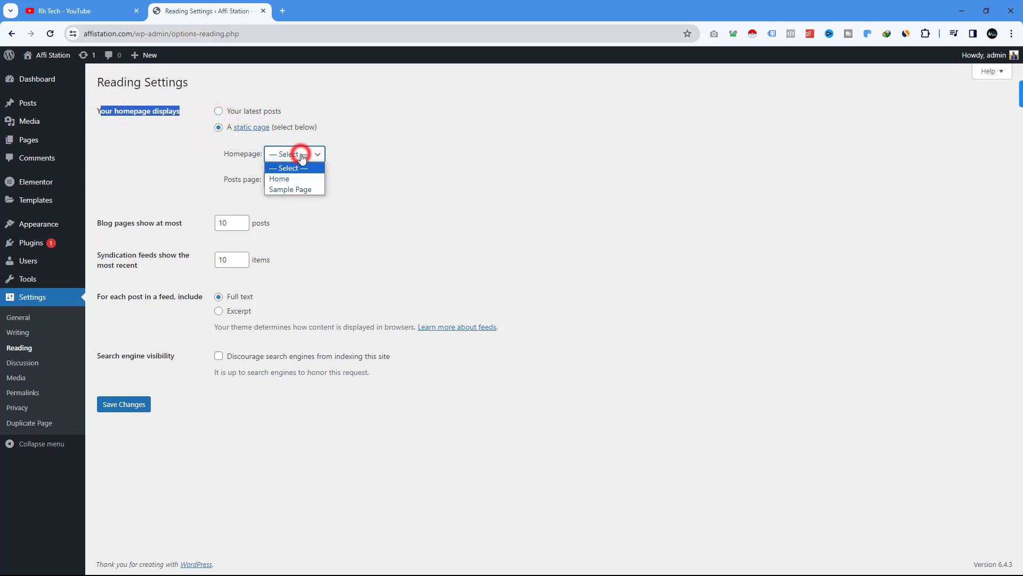
left_click(288, 179)
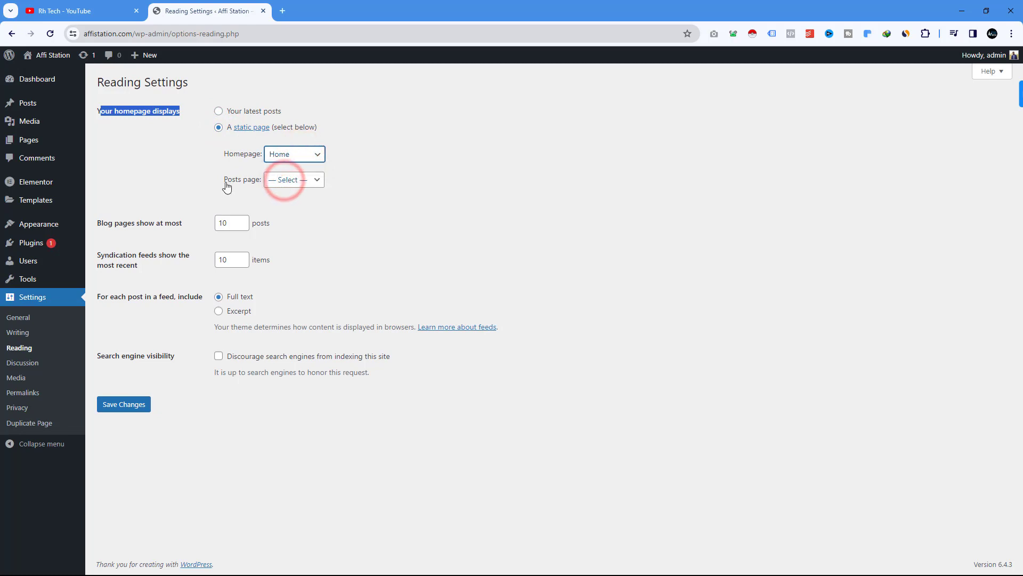
left_click(296, 181)
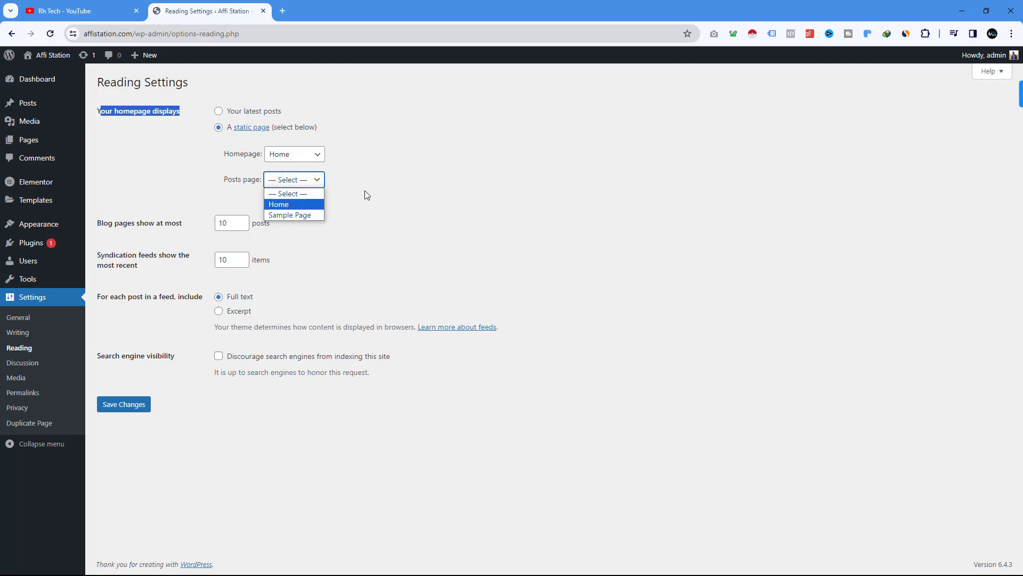
left_click(374, 177)
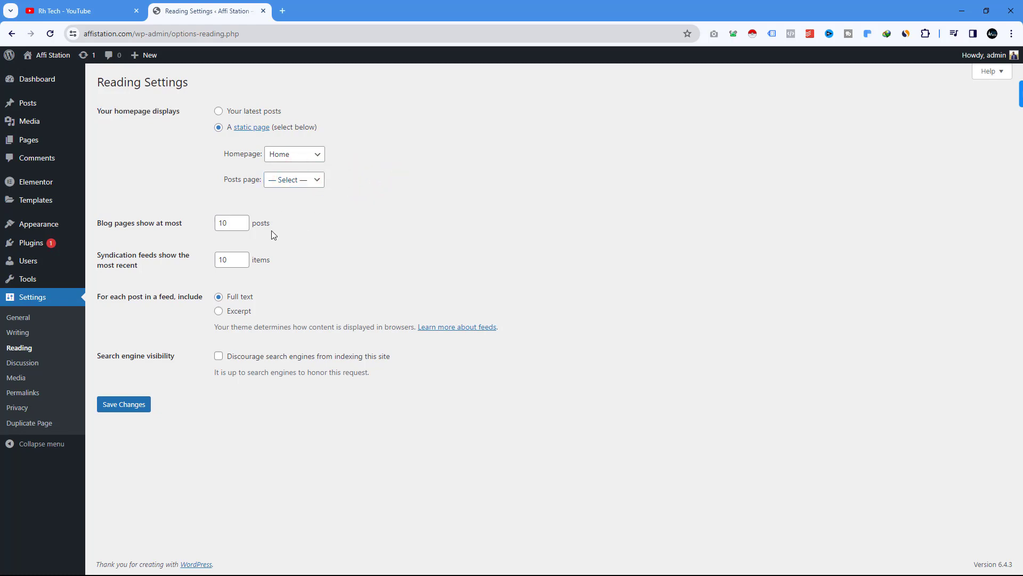
left_click(141, 409)
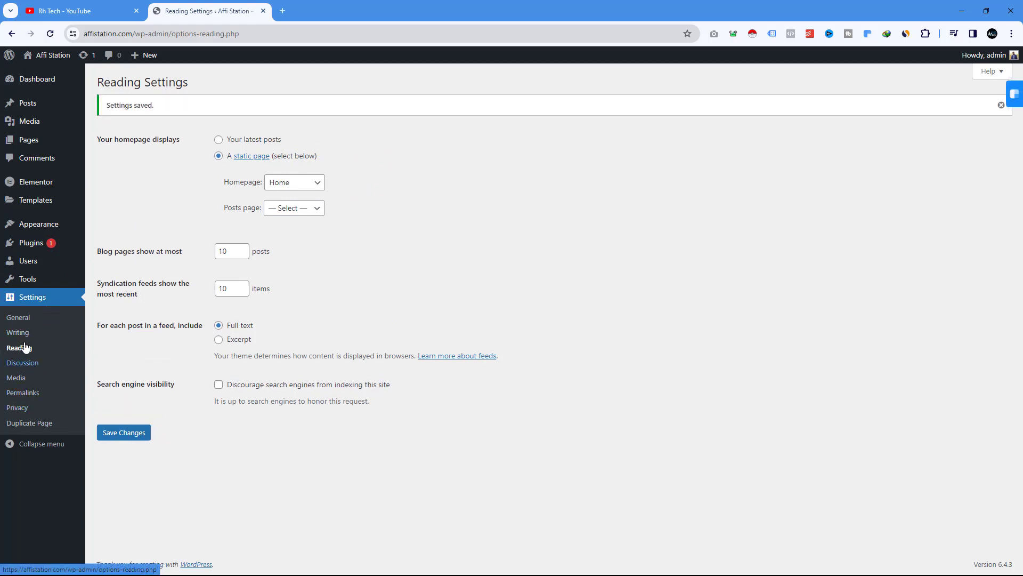
Look through the General, Writing and Discussion settings of the site
left_click(27, 322)
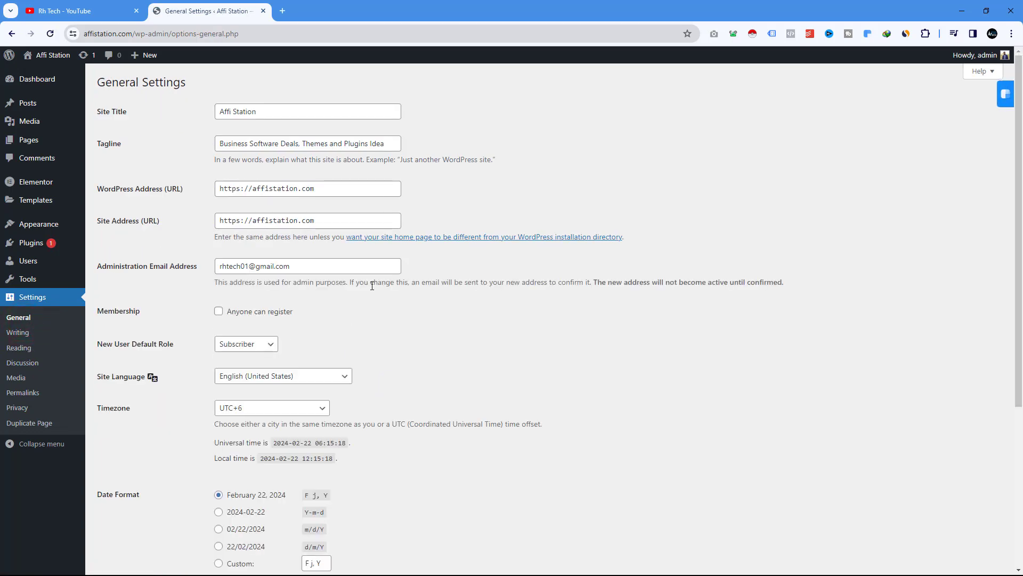
scroll(372, 285, "down", 5)
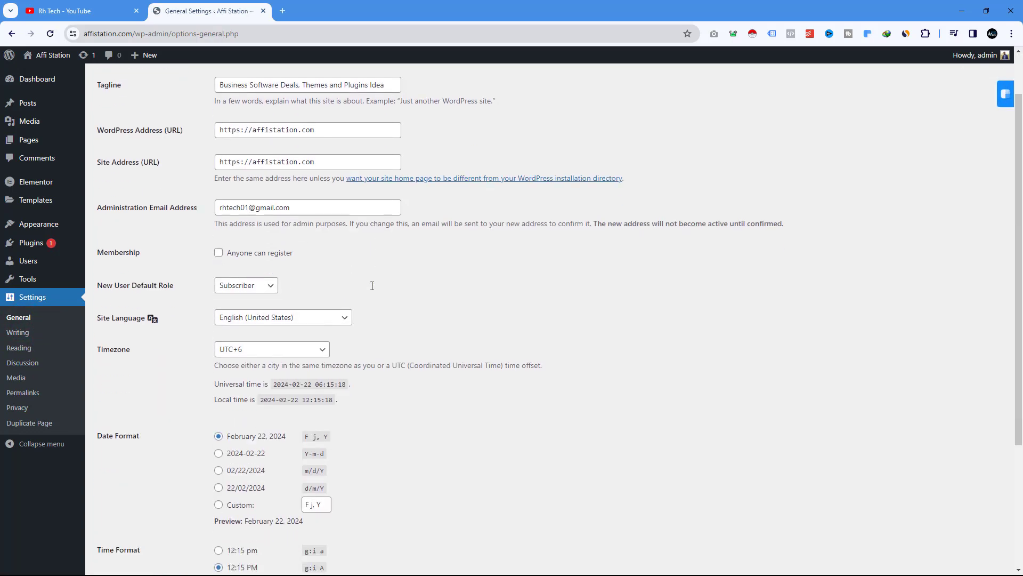
left_click(35, 335)
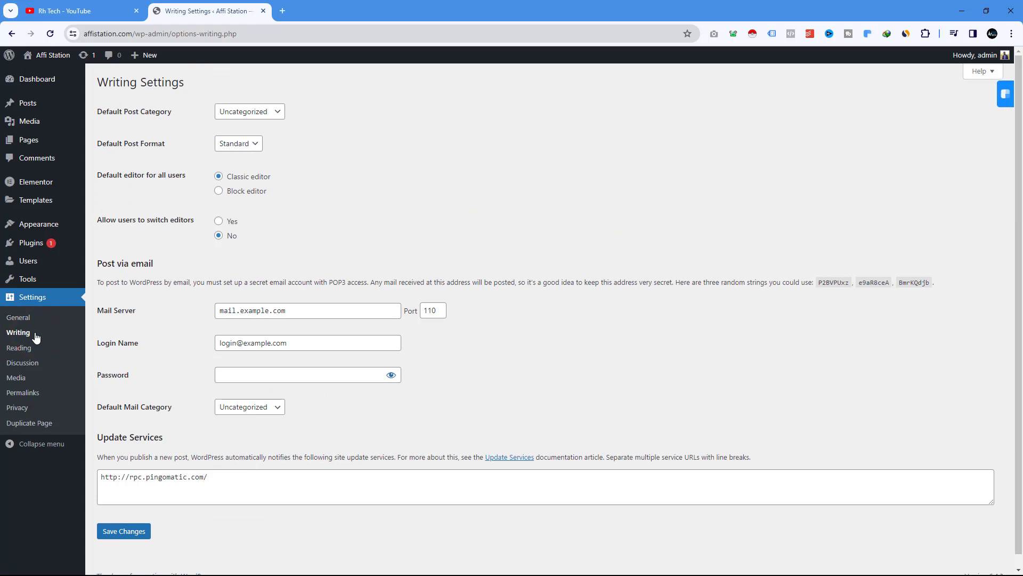
left_click(28, 367)
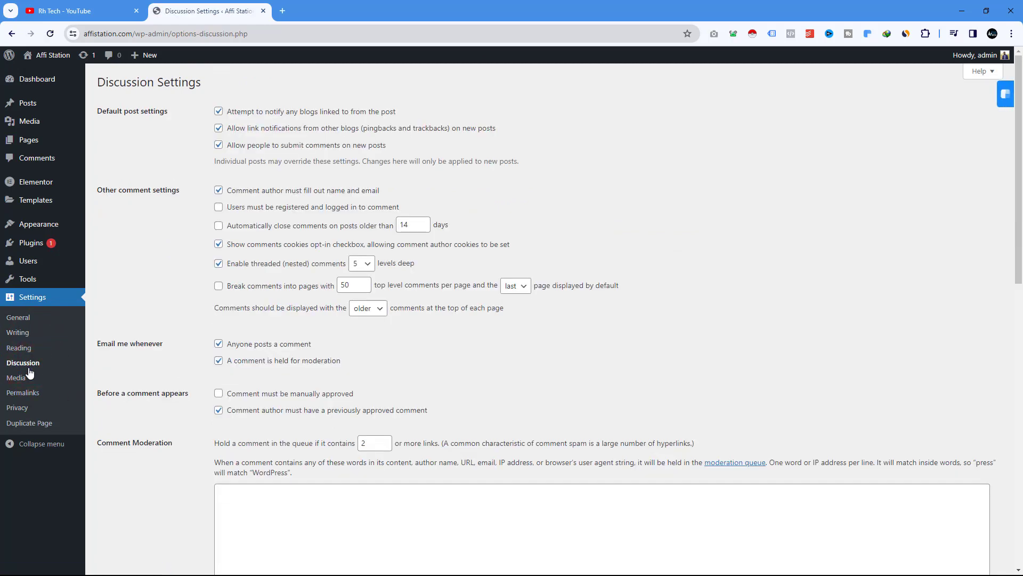
scroll(464, 298, "down", 5)
scroll(462, 313, "up", 5)
Set the site's permalink structure to Post name and save the change
left_click(35, 392)
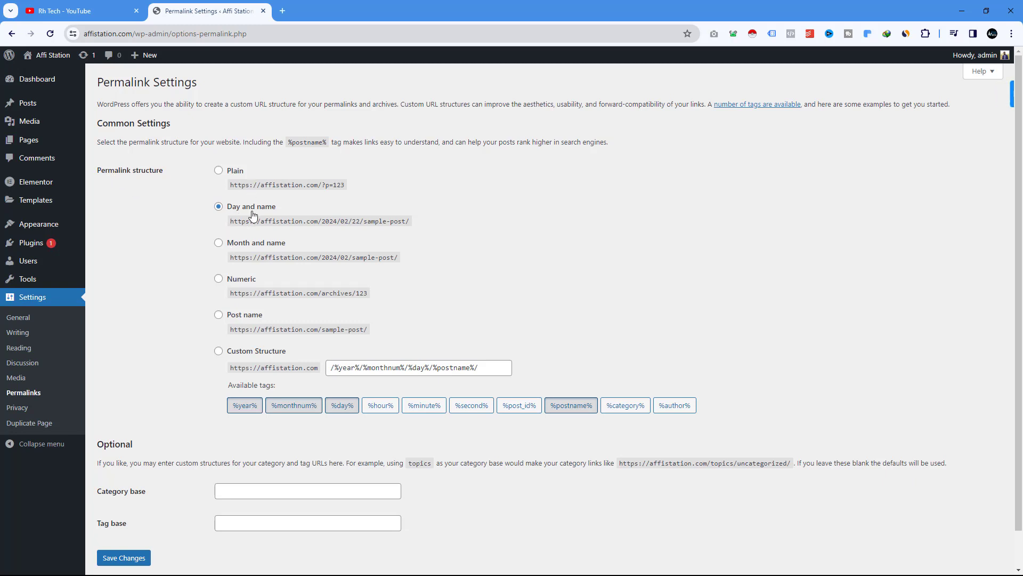
left_click(219, 315)
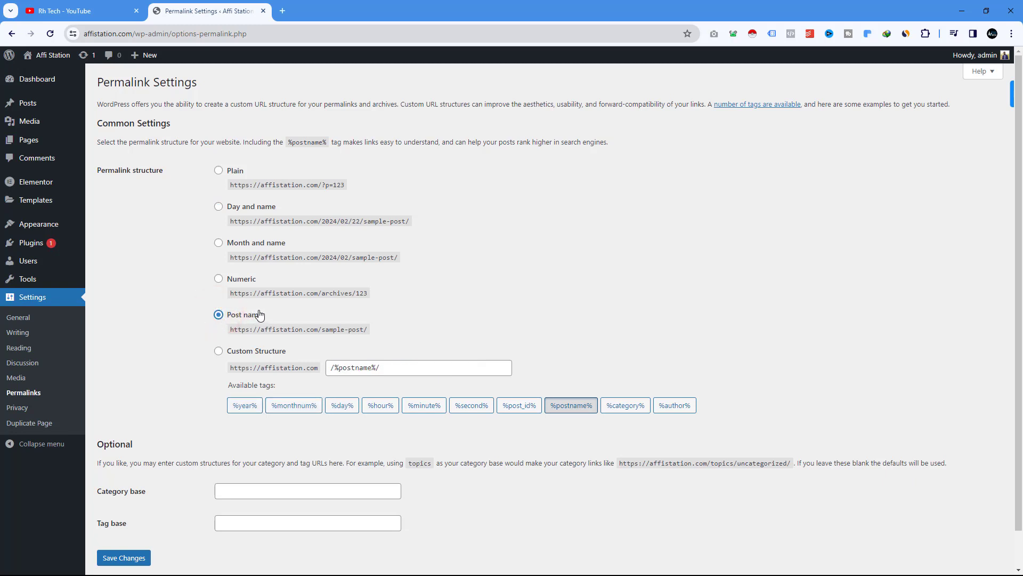
scroll(376, 326, "down", 1)
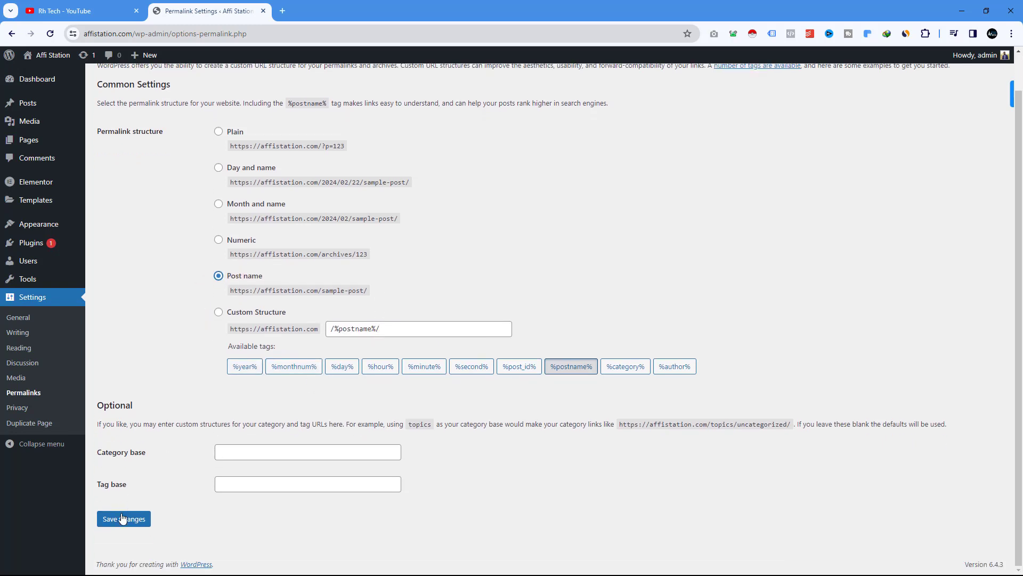
left_click(124, 518)
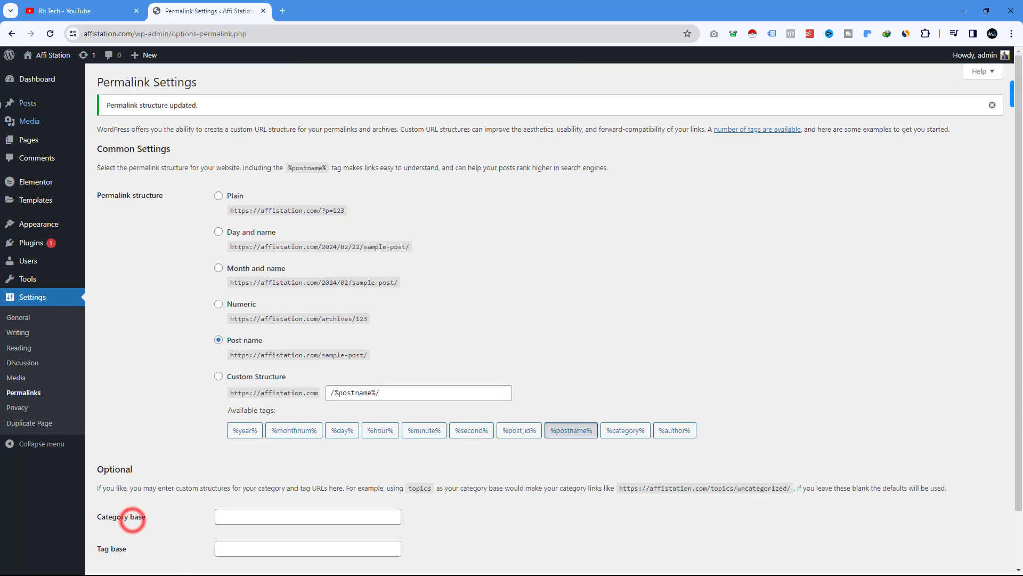
Open the live site in a new tab and examine the homepage's layout from header to footer
mouse_move(47, 54)
right_click(42, 74)
left_click(69, 86)
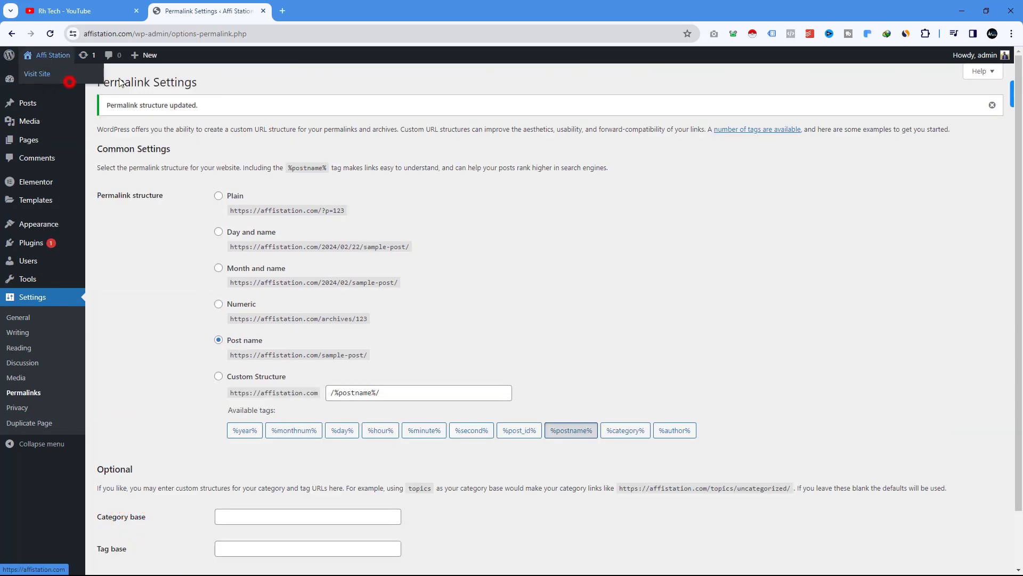
left_click(298, 13)
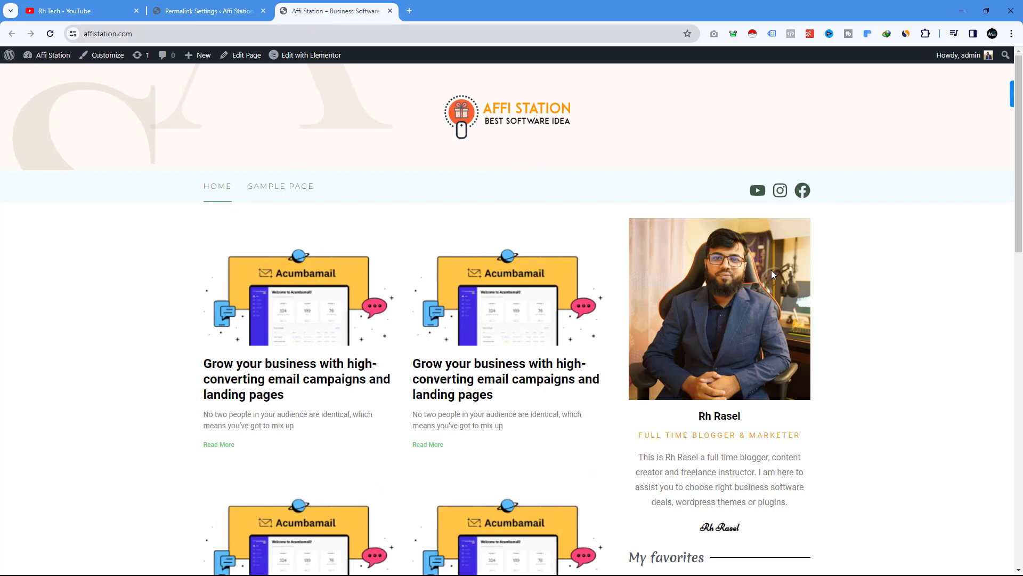
scroll(772, 271, "down", 6)
scroll(770, 273, "down", 5)
scroll(770, 274, "up", 11)
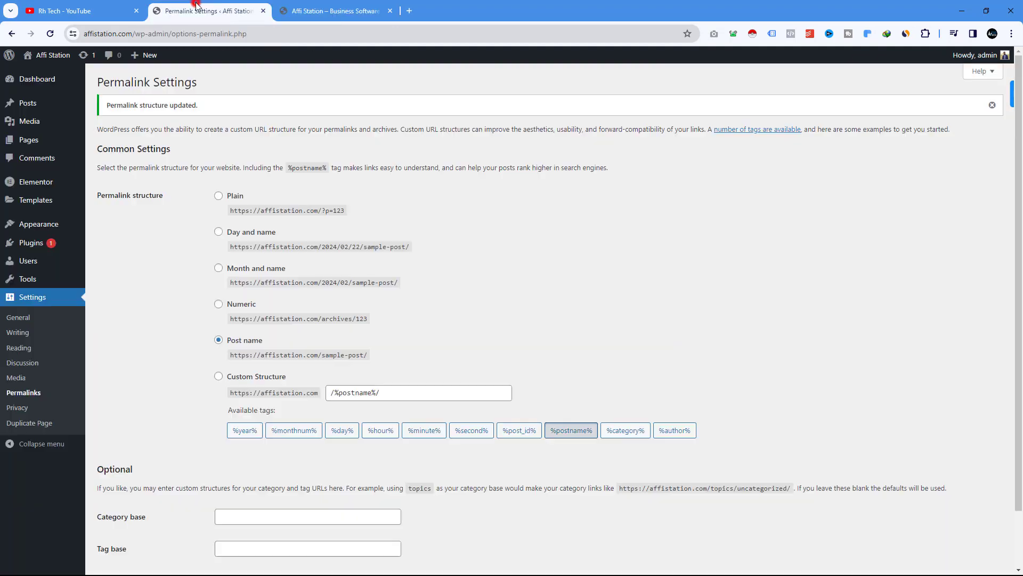
Open the post categories page in a new tab from the WordPress admin and delete the Features category
left_click(196, 9)
mouse_move(24, 102)
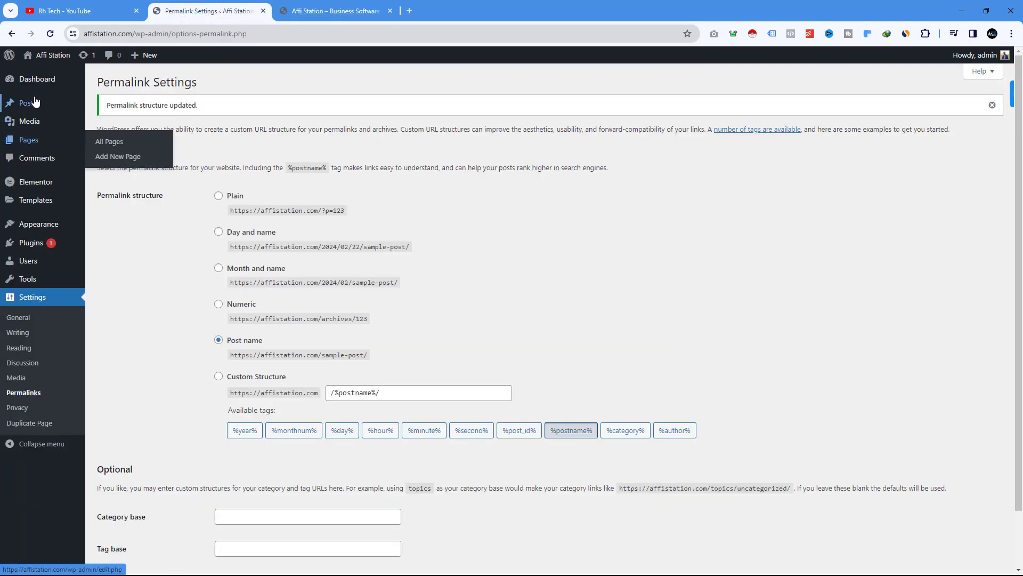
right_click(111, 141)
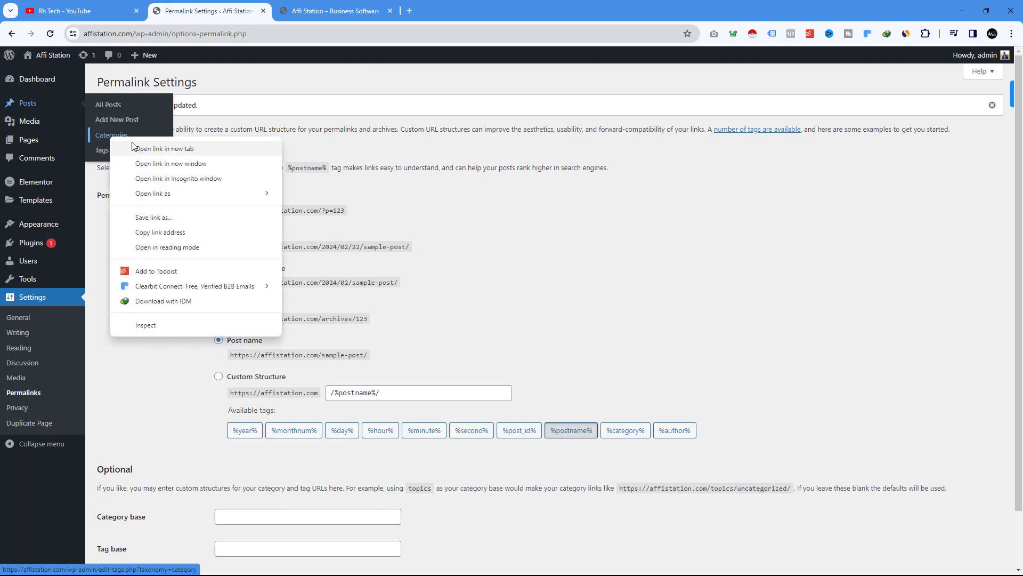
left_click(142, 147)
left_click(444, 11)
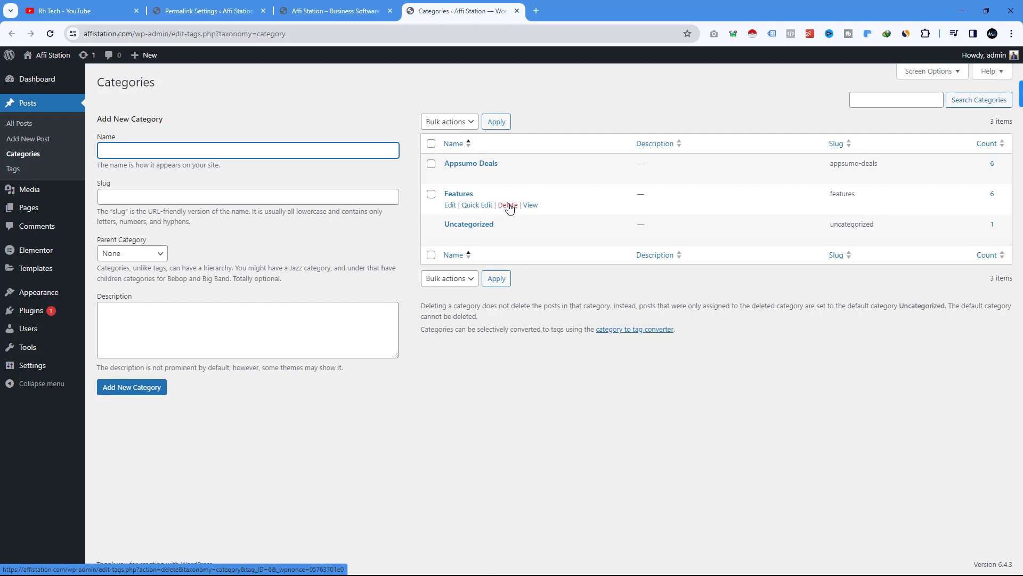
left_click(509, 207)
left_click(557, 132)
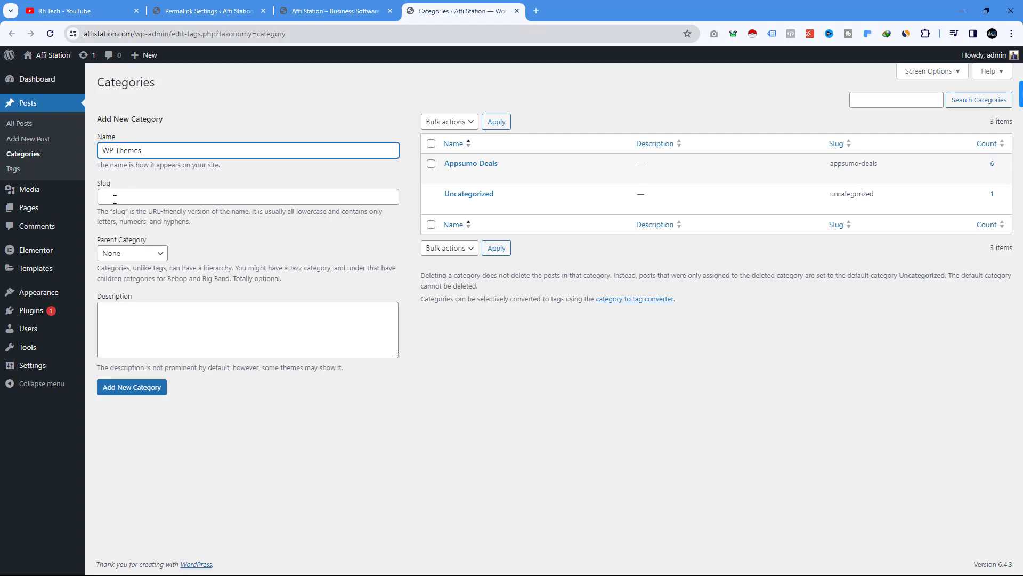
Add a new post category named WP Themes with the slug wpthemes
left_click(115, 199)
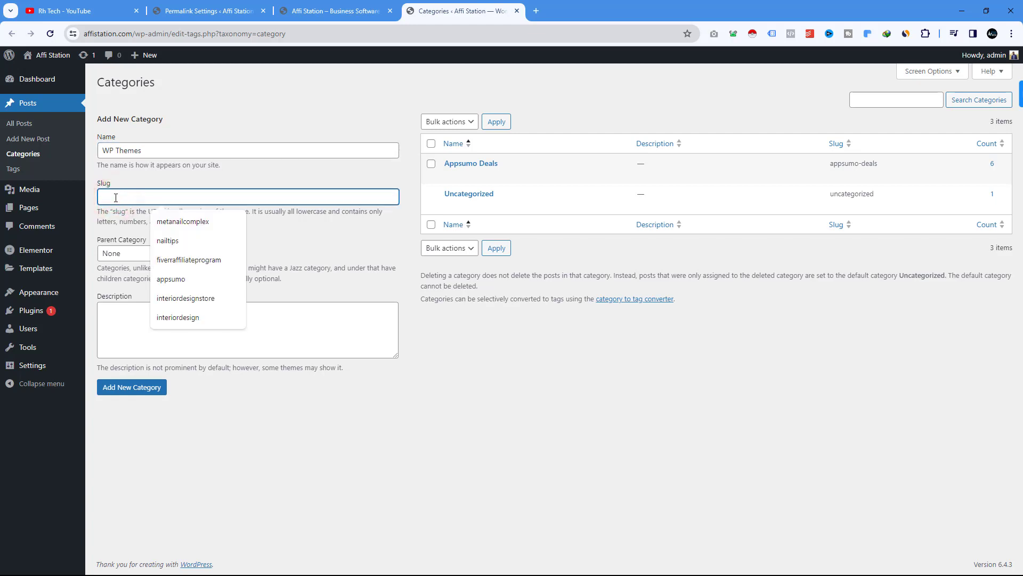
type("wpthemes")
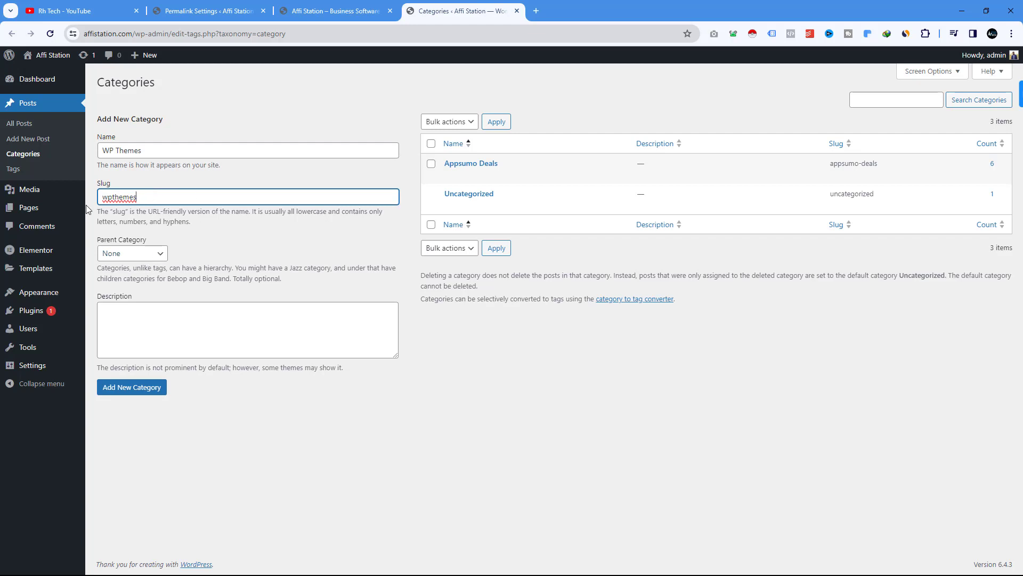
left_click(133, 395)
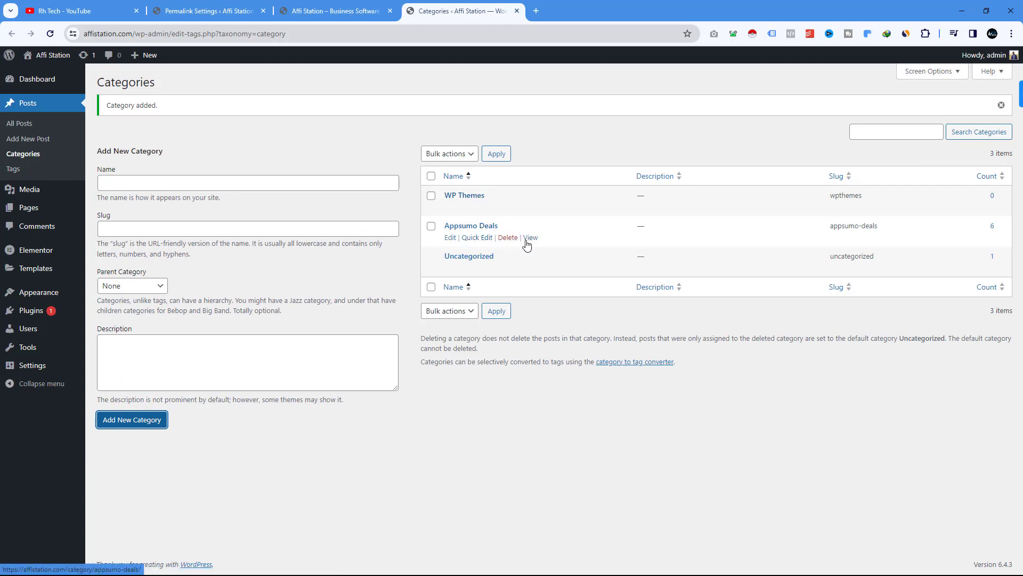
Open the Appsumo Deals category for editing, save it, and return to the categories list
left_click(450, 239)
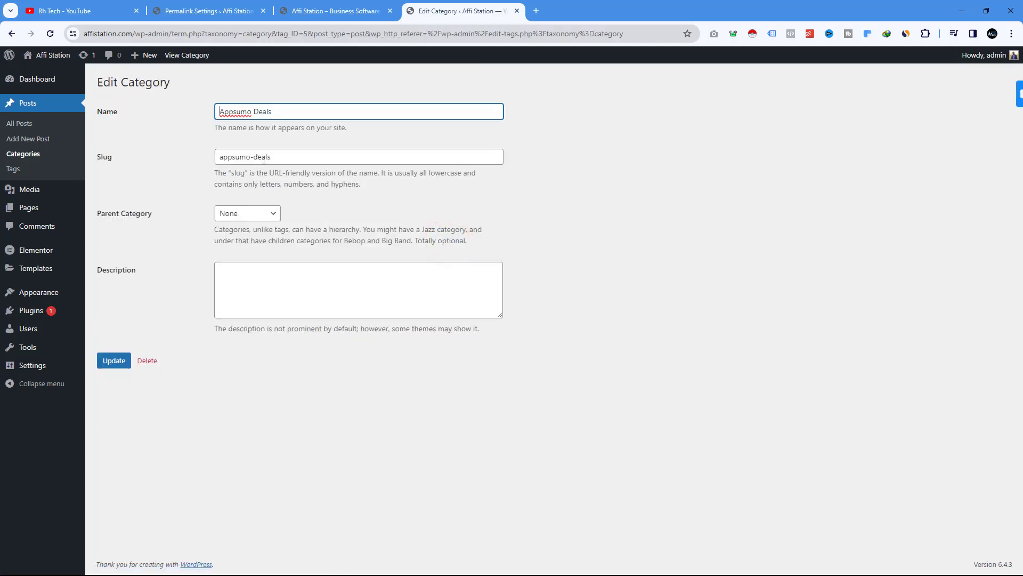
left_click(112, 359)
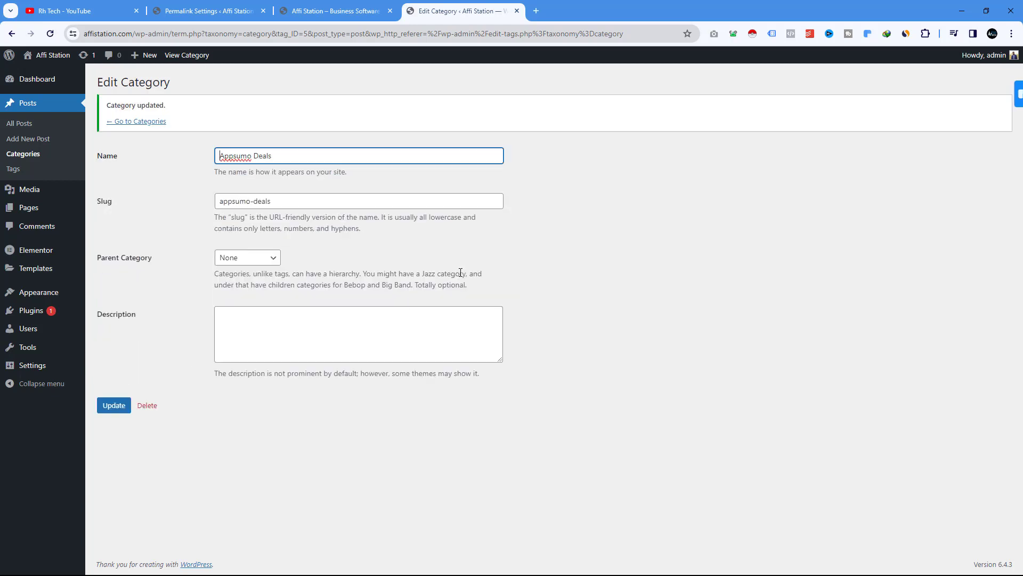
left_click(28, 154)
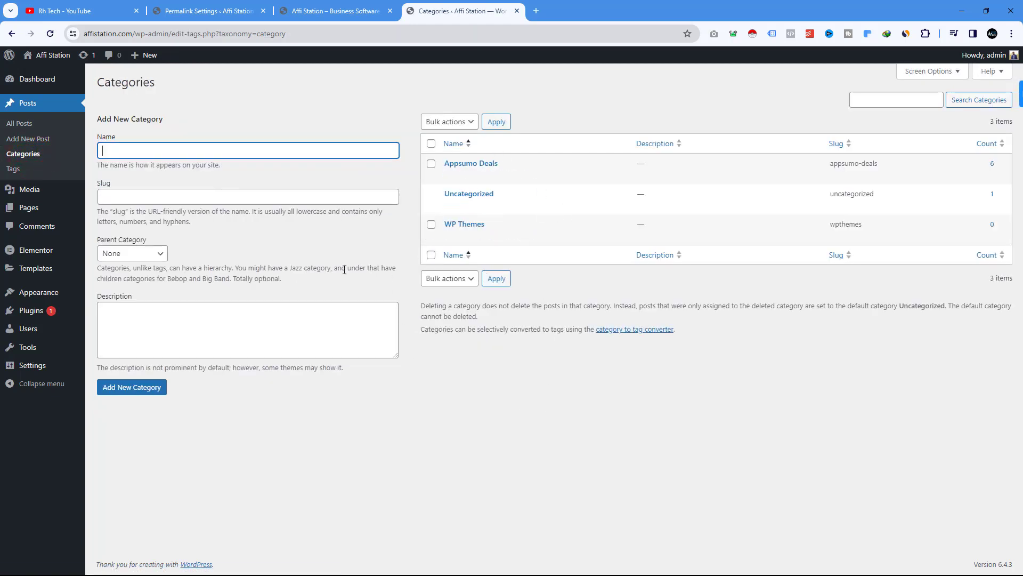
Add a new post category named WP Plugins with the slug wp-plugins
left_click(108, 154)
left_click(132, 201)
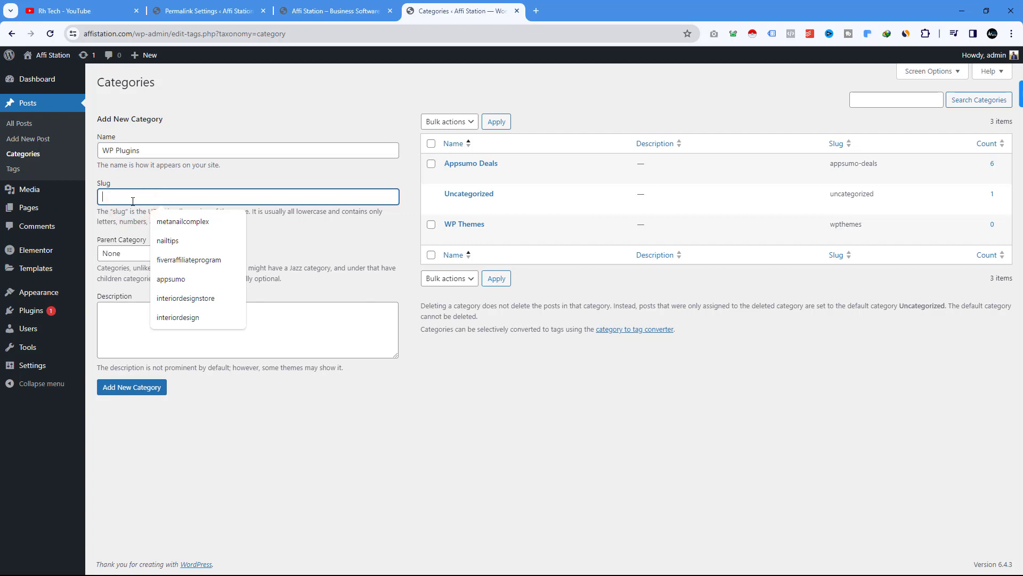
type("wpplugins")
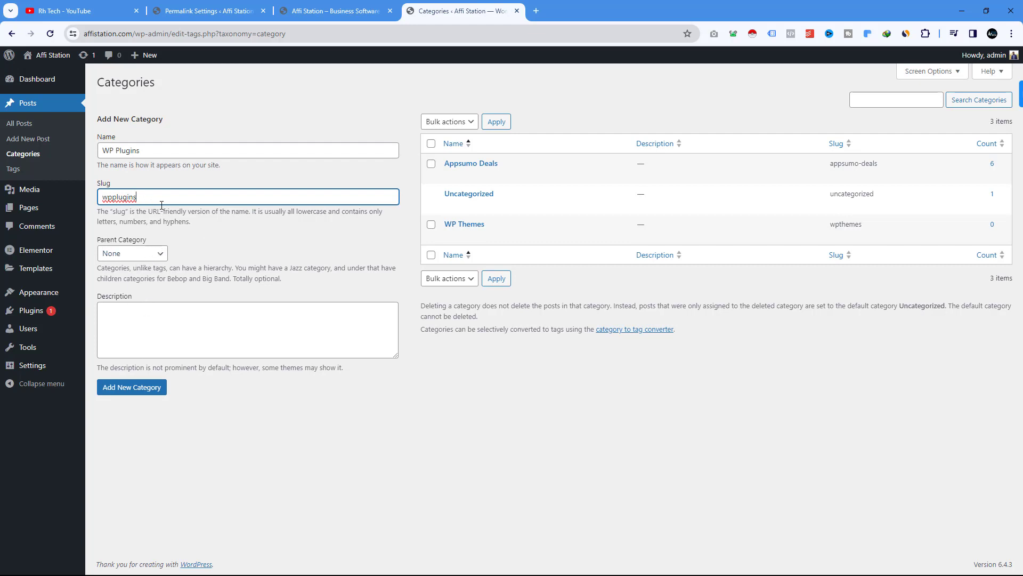
left_click(113, 198)
type("-")
left_click(122, 391)
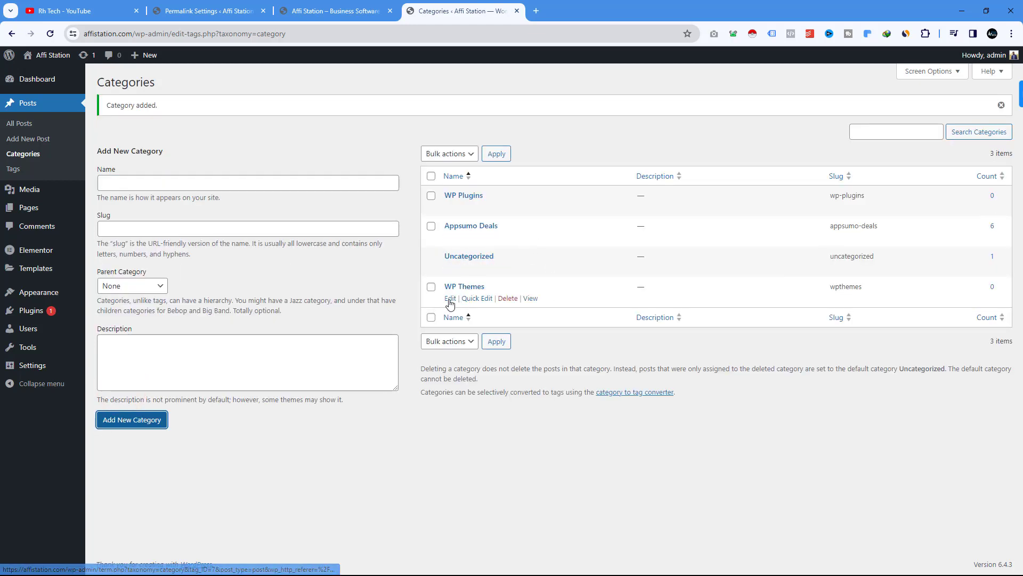
Change the WP Themes category's slug to wp-themes, save it, and return to the categories list
left_click(450, 298)
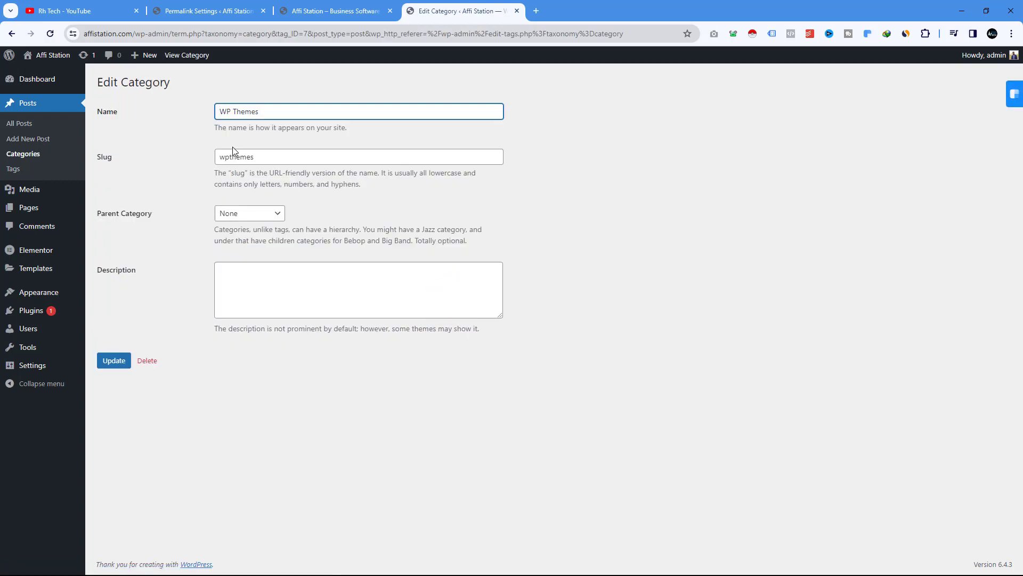
left_click(229, 158)
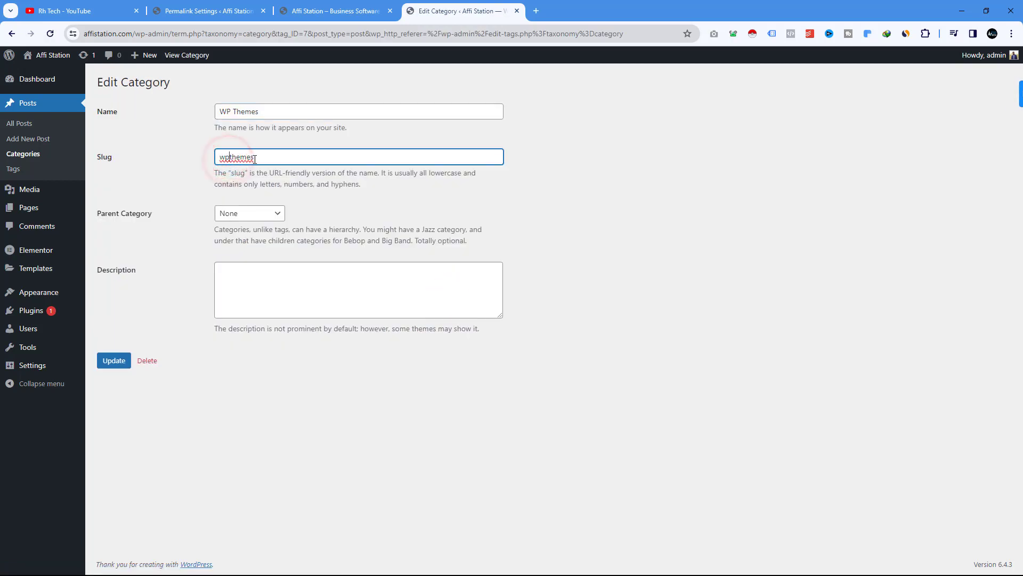
left_click(117, 360)
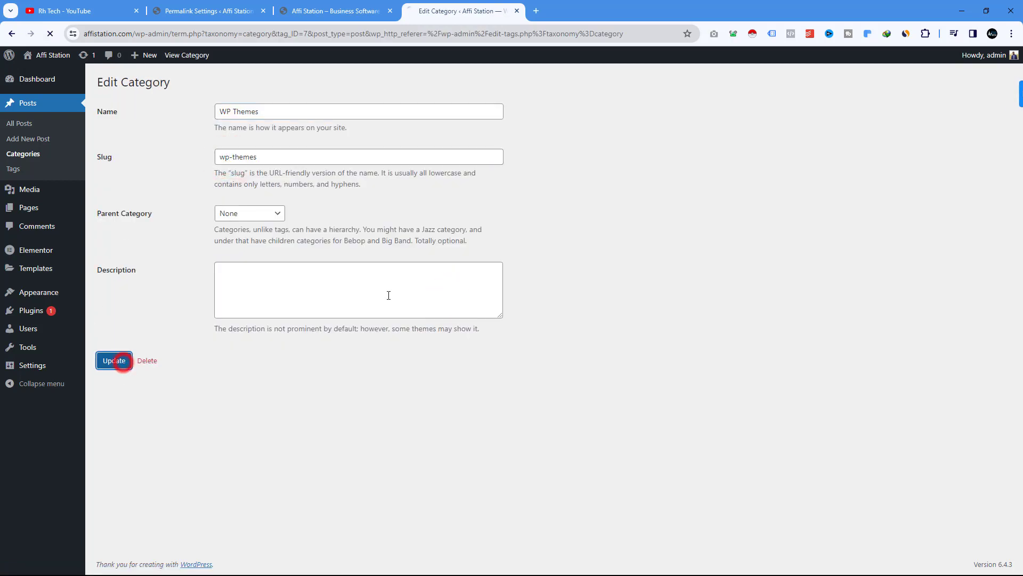
left_click(136, 121)
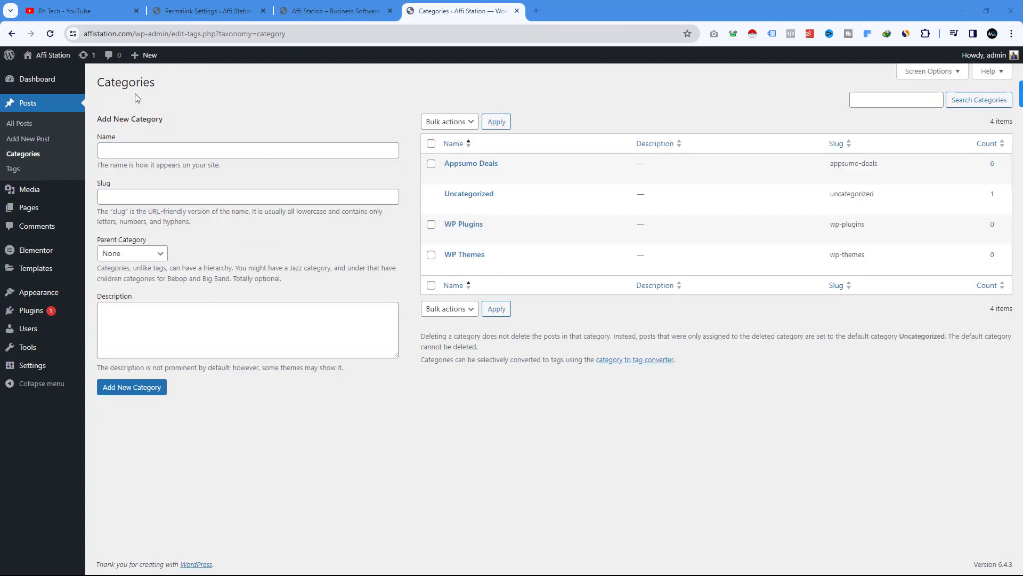
Open the list of all pages in a new tab and duplicate the Home front page
mouse_move(32, 207)
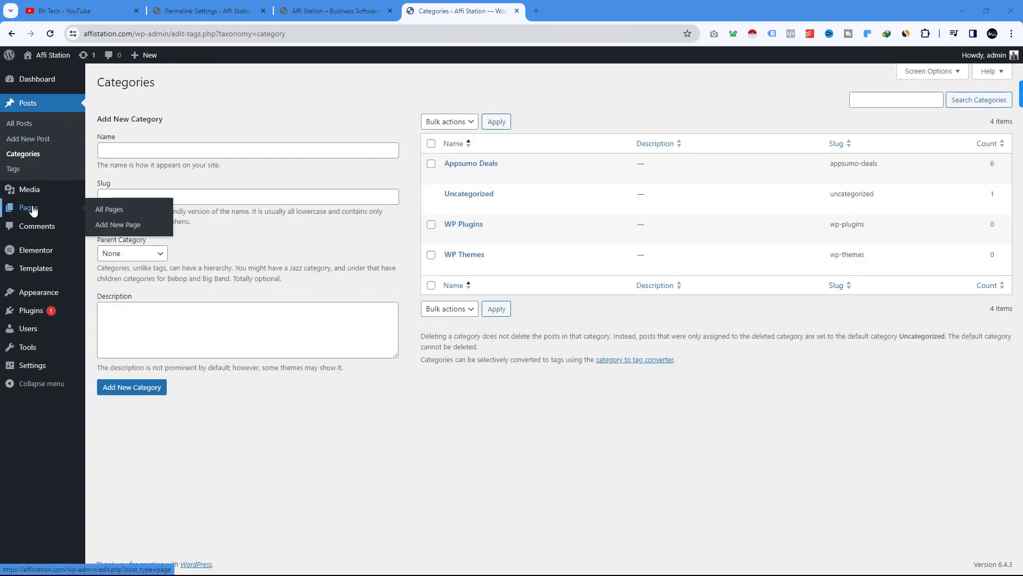
right_click(103, 211)
left_click(142, 216)
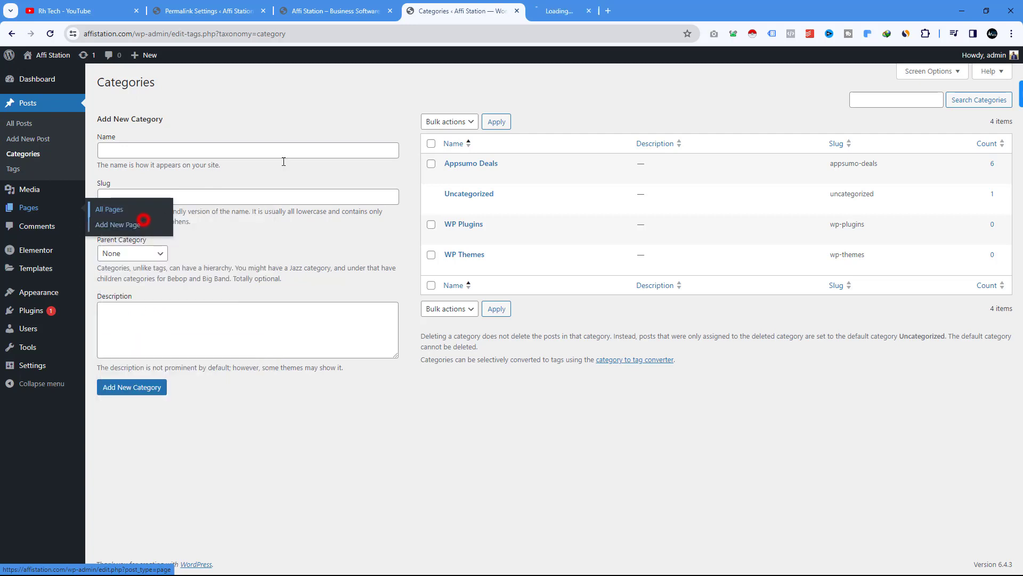
left_click(568, 16)
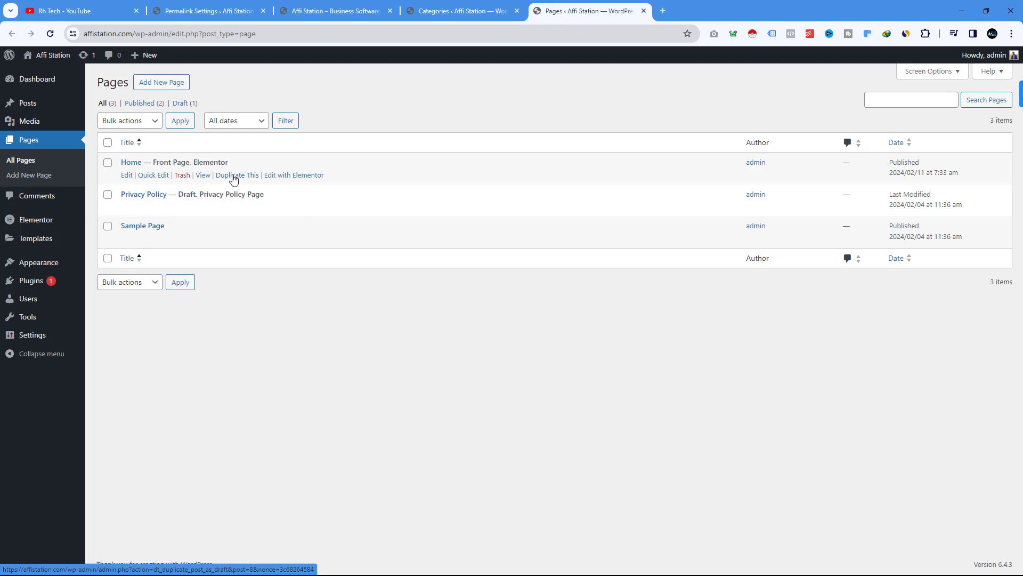
left_click(234, 178)
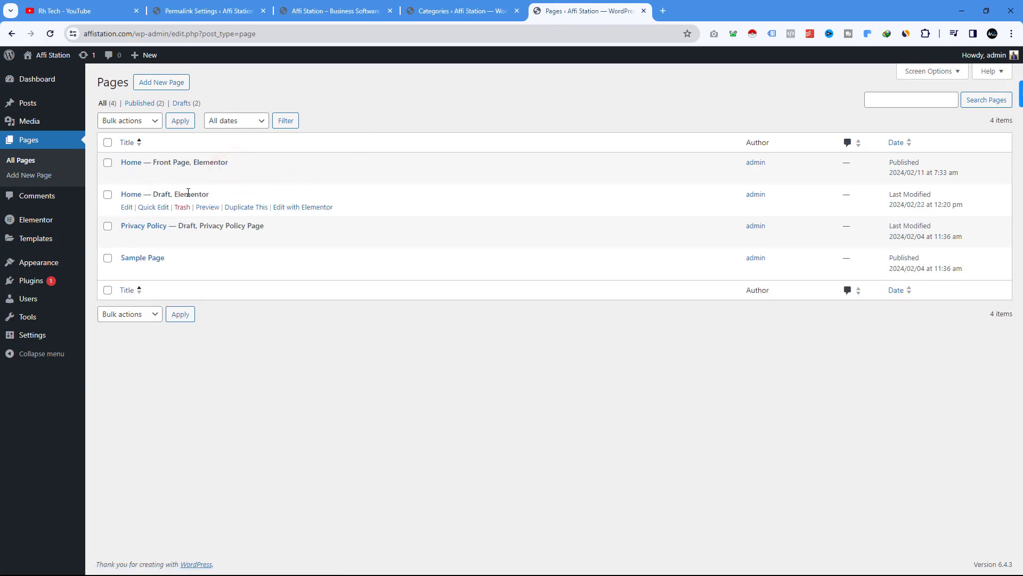
Preview the duplicated Home draft in a new tab and open the draft in the Elementor editor in another
right_click(207, 211)
left_click(226, 219)
left_click(709, 12)
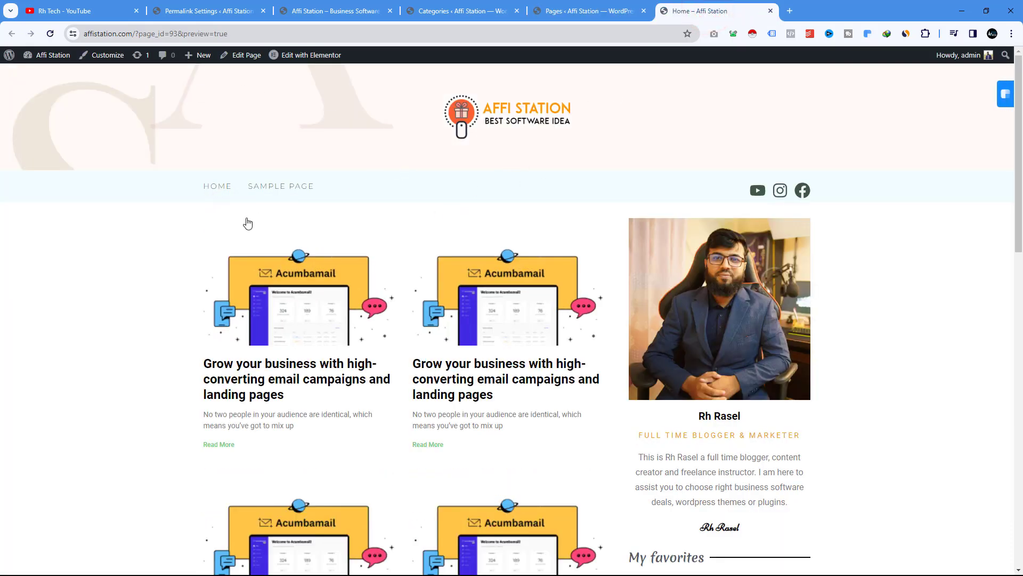
left_click(609, 10)
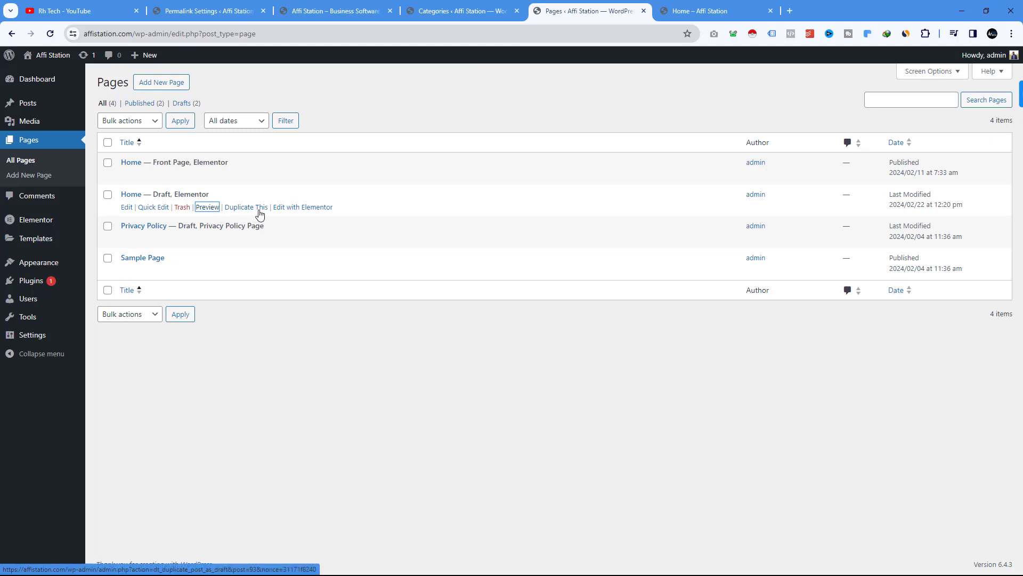
right_click(297, 211)
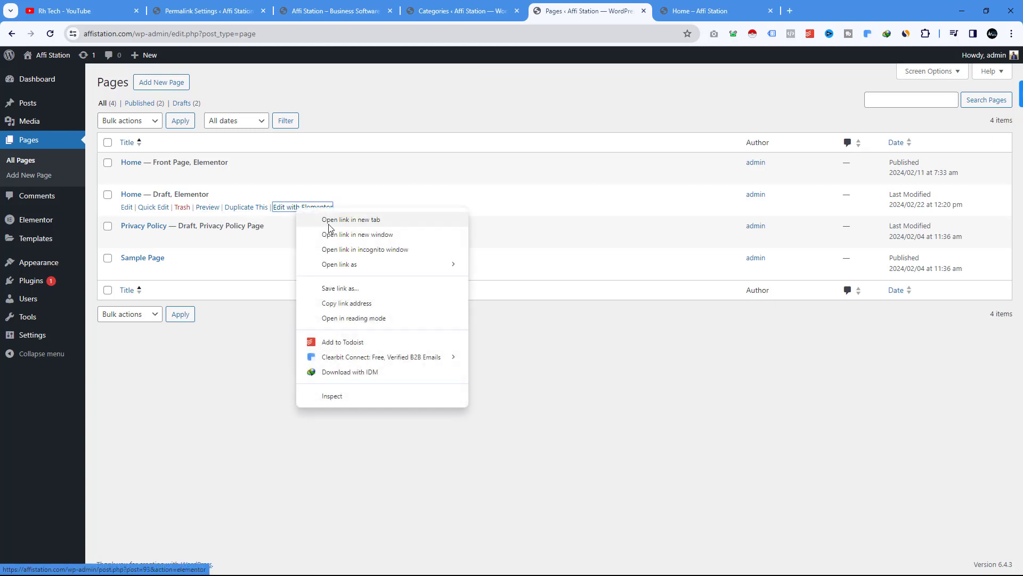
left_click(334, 219)
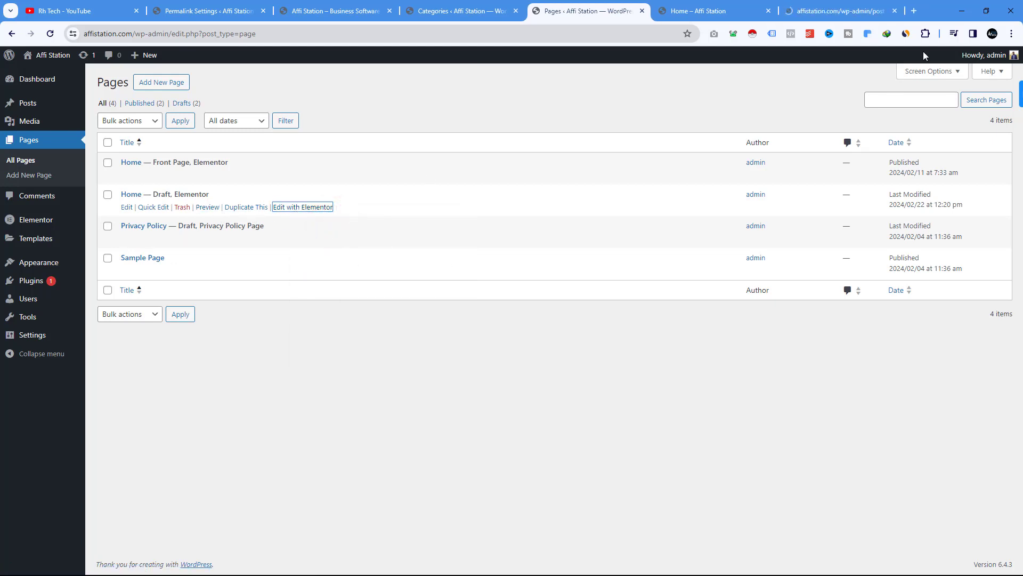
left_click(851, 9)
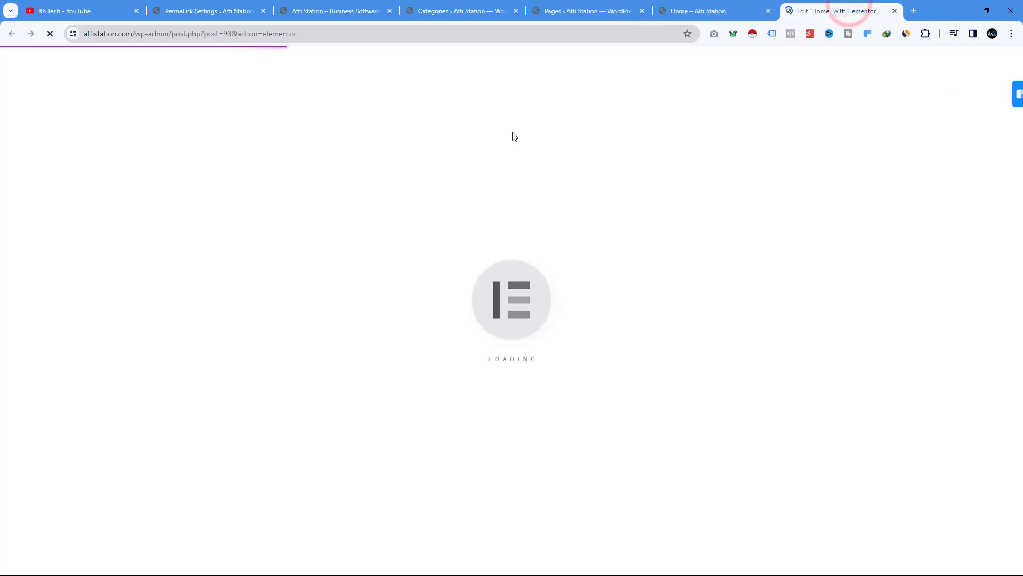
Rename the duplicated Home draft page to Appsumo Deals, copying the title from the category name, and save it
left_click(621, 11)
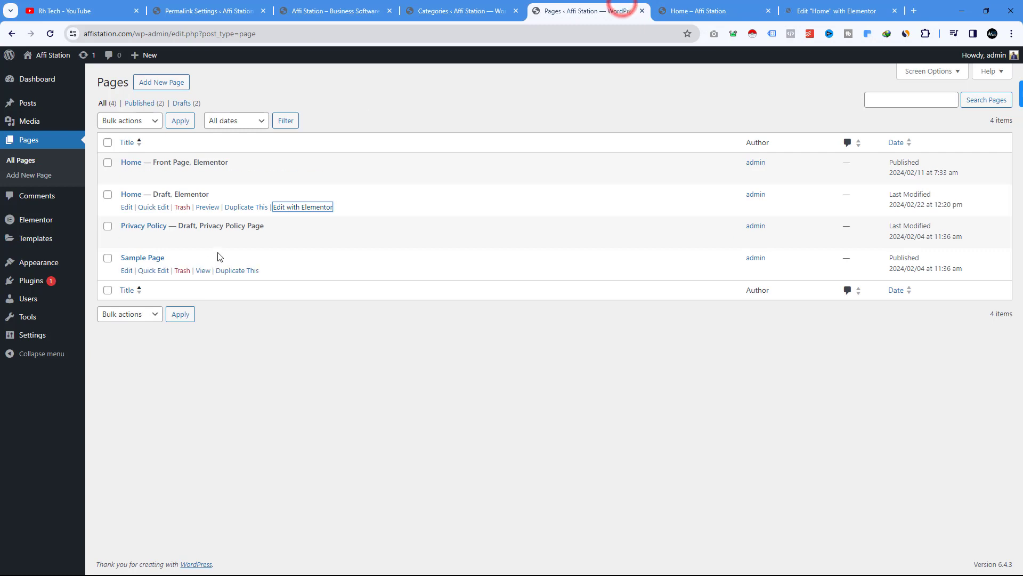
left_click(150, 208)
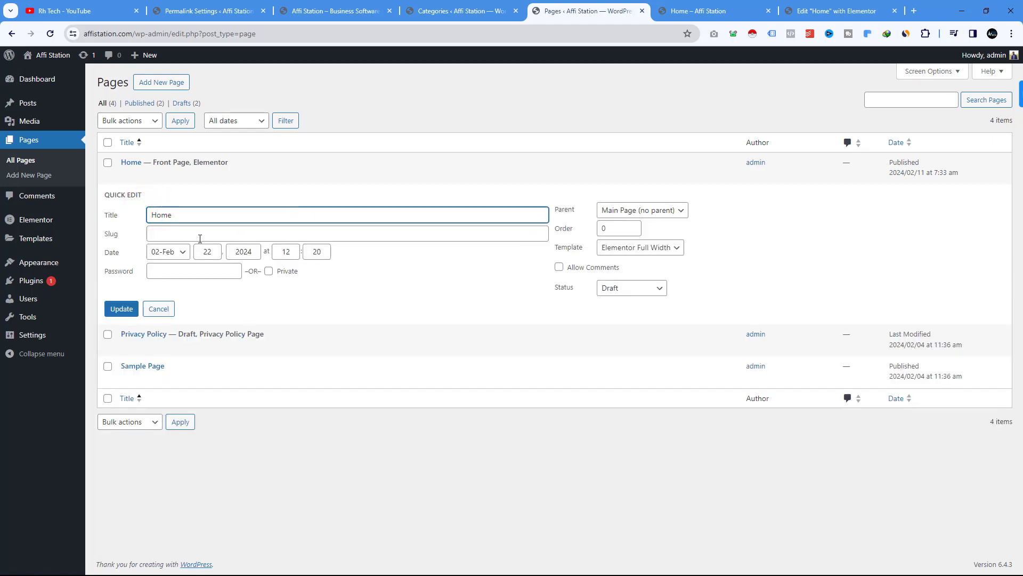
left_click(446, 16)
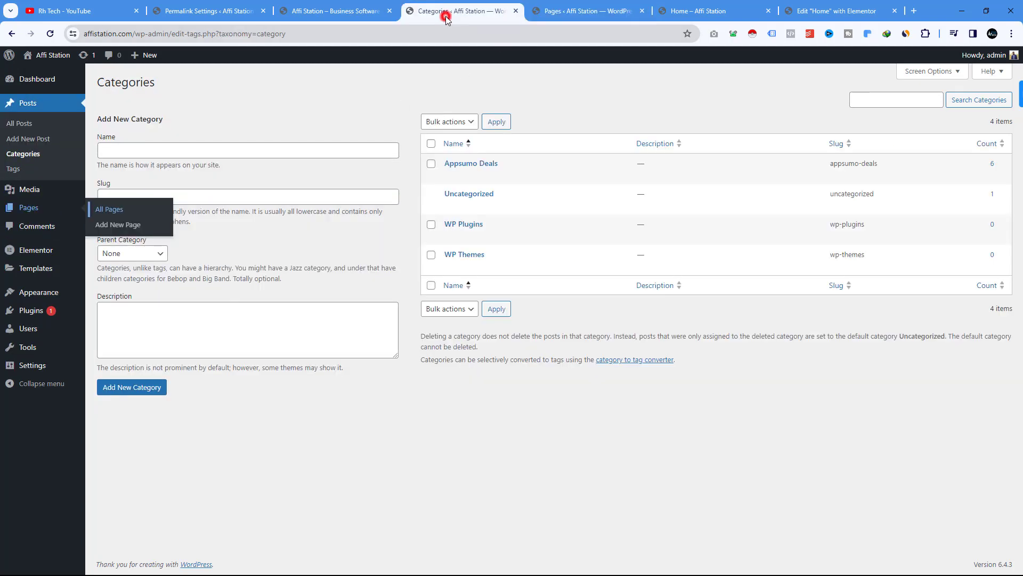
triple_click(506, 165)
right_click(456, 166)
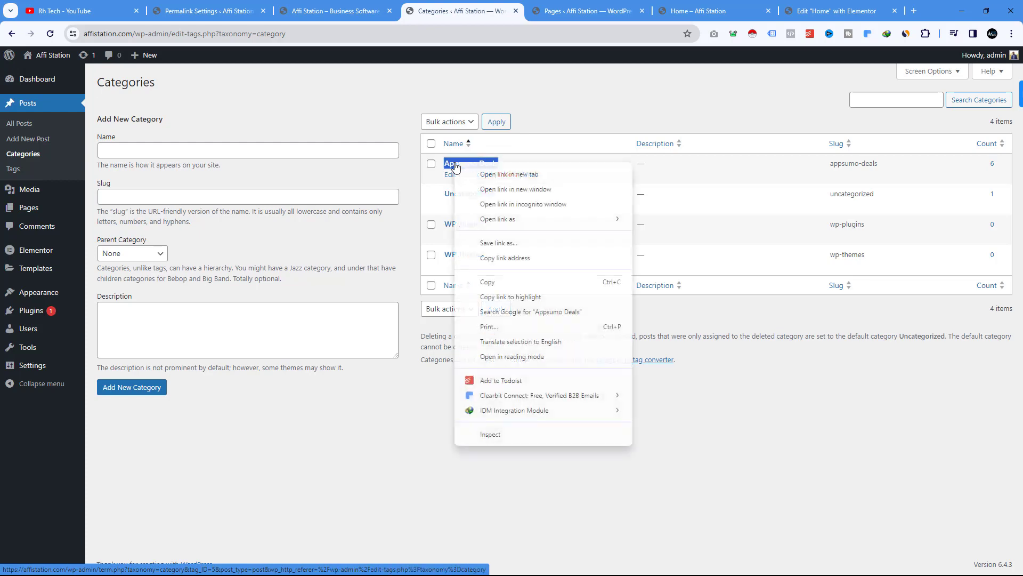
left_click(494, 281)
left_click(730, 8)
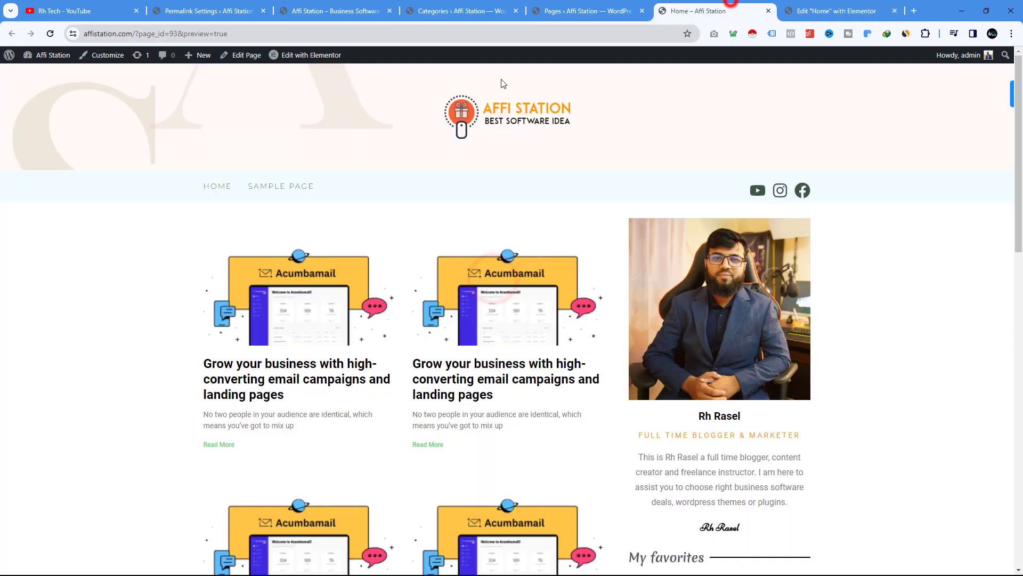
left_click(844, 11)
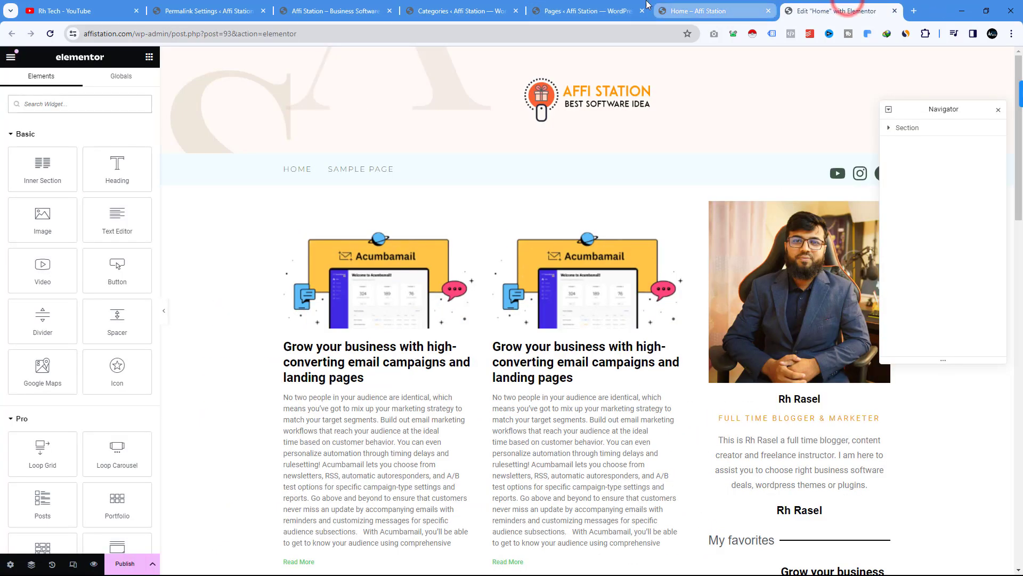
left_click(591, 11)
left_click_drag(189, 212, 129, 214)
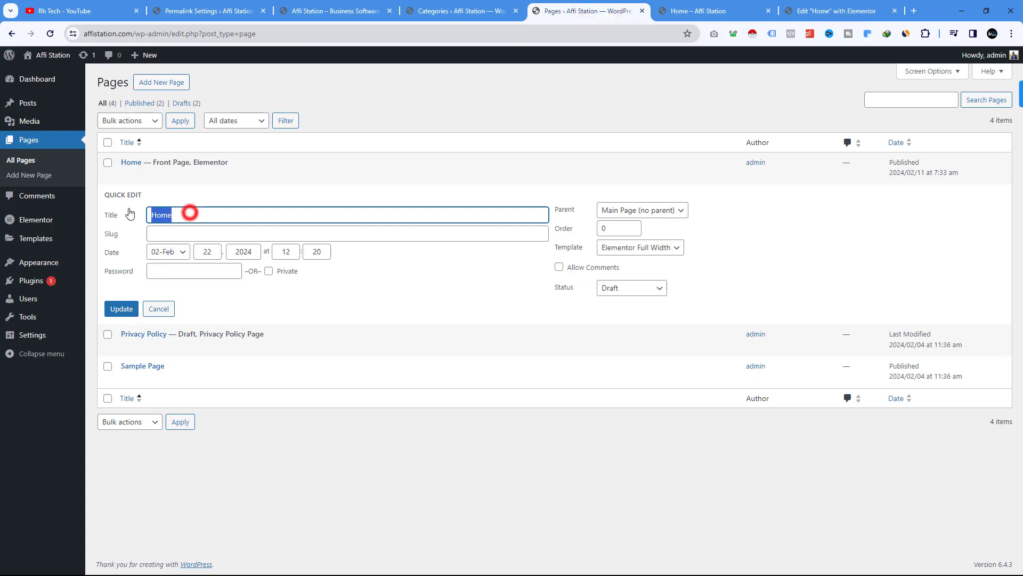
key("ctrl+v")
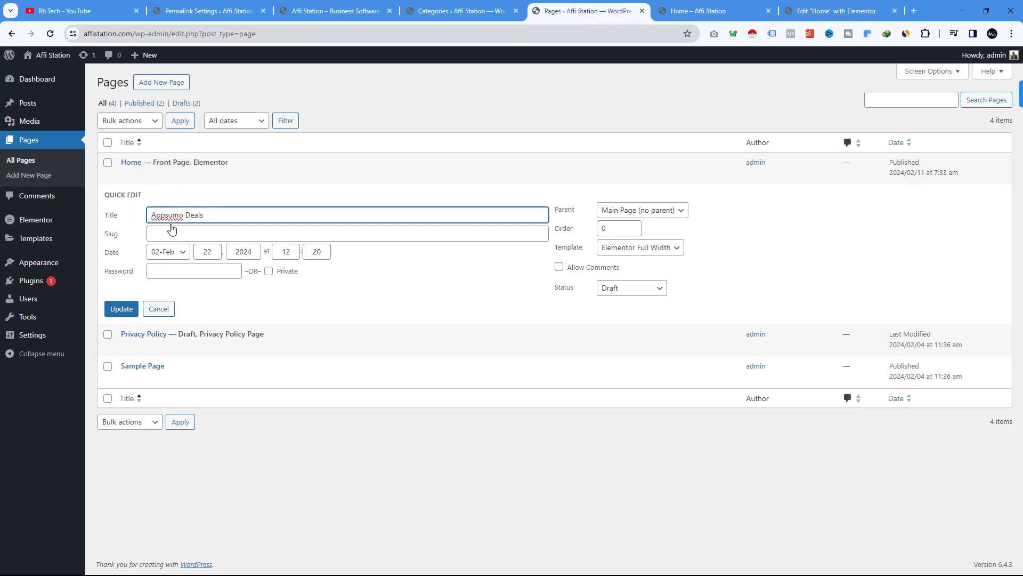
left_click(127, 311)
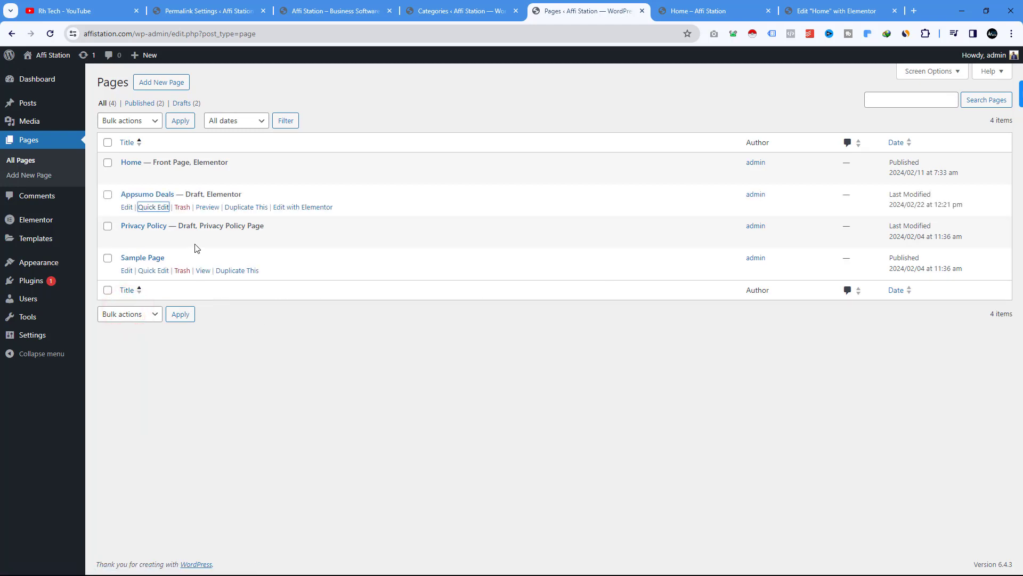
Open the Appsumo Deals draft in Elementor in a new tab and close the old Home preview and editor tabs
right_click(278, 209)
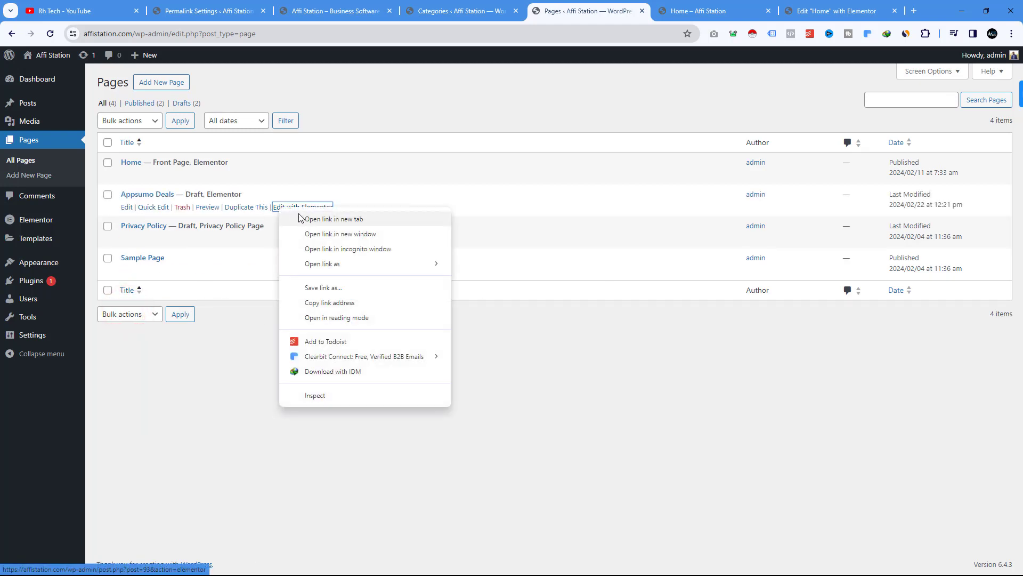
left_click(300, 216)
left_click(784, 11)
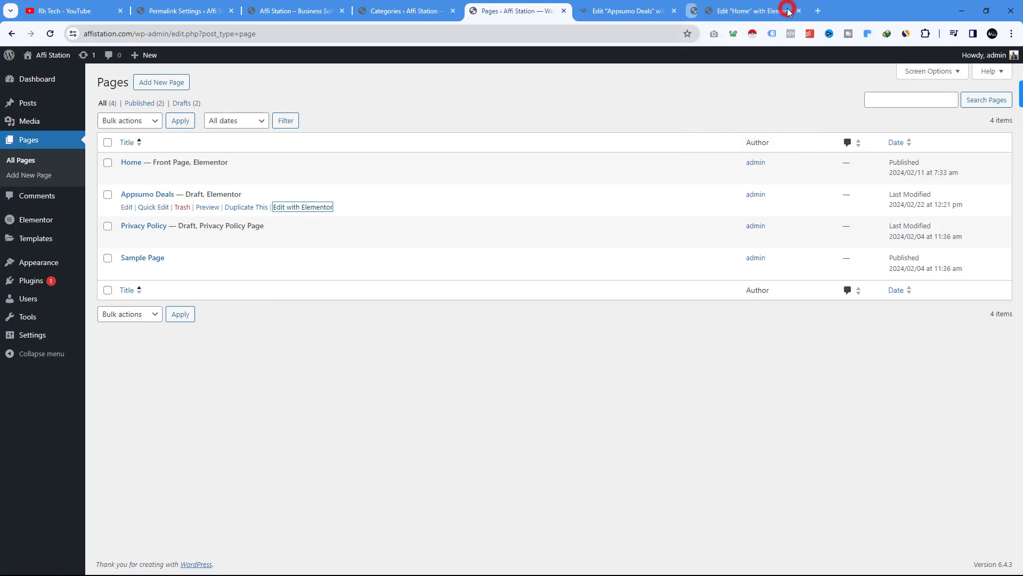
left_click(783, 11)
left_click(705, 12)
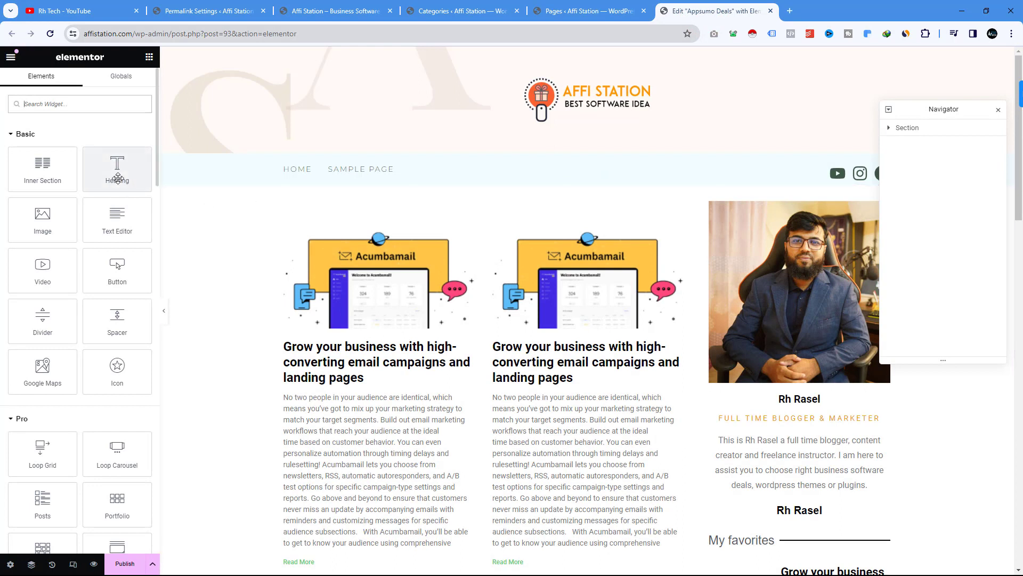
Add a Heading widget above the posts grid in the main column and set its text to Appsumo Deals
left_click_drag(117, 177, 328, 221)
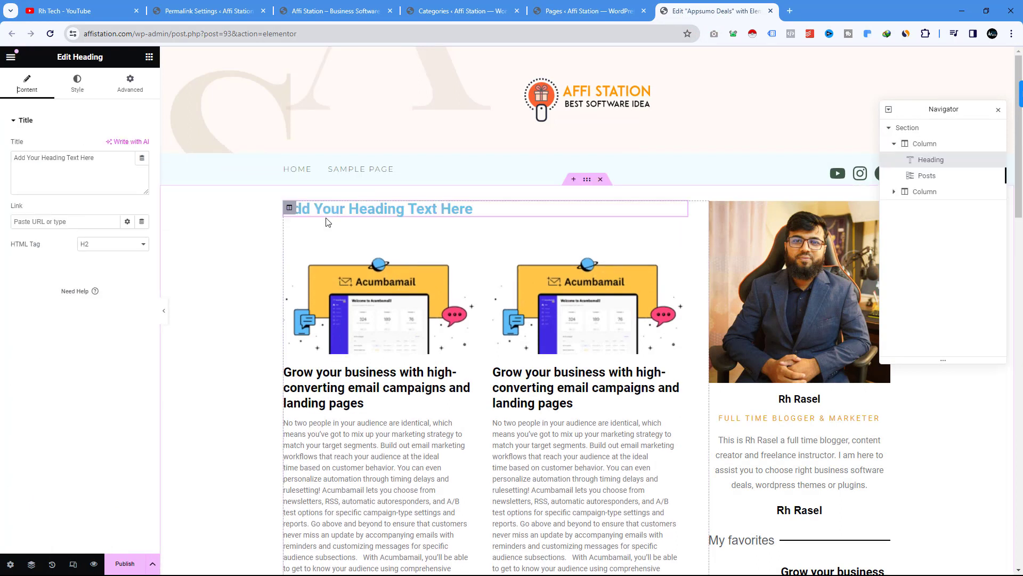
triple_click(347, 210)
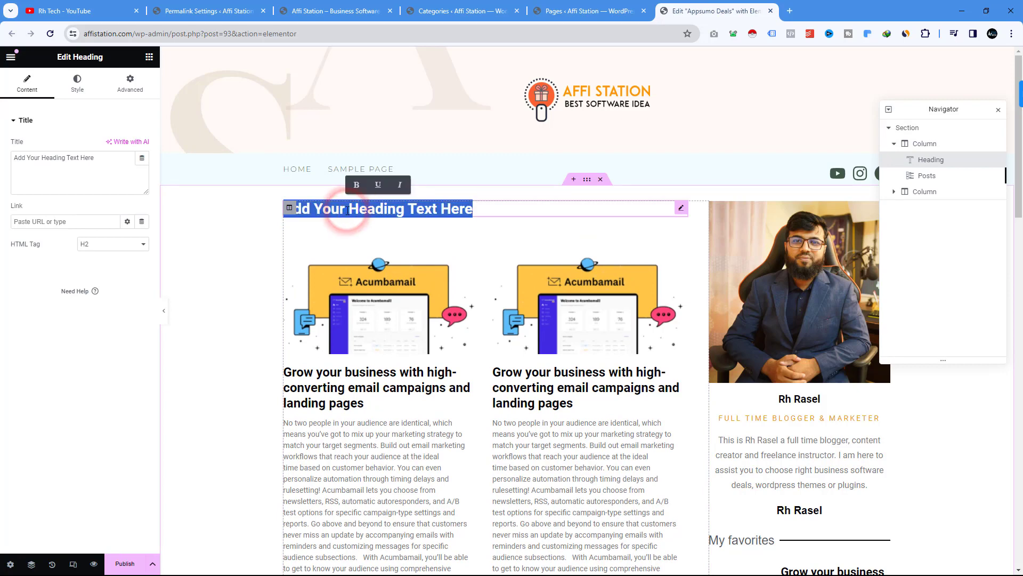
type("Appsumo Deals")
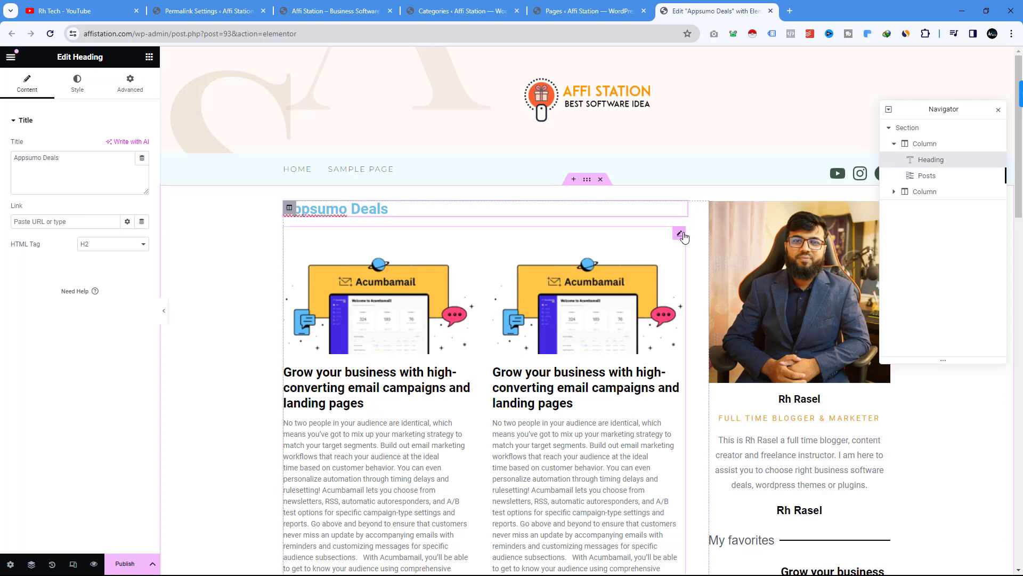
Filter the posts grid's query by term to include only the Appsumo Deals category, and publish the page
left_click(680, 235)
scroll(57, 401, "down", 3)
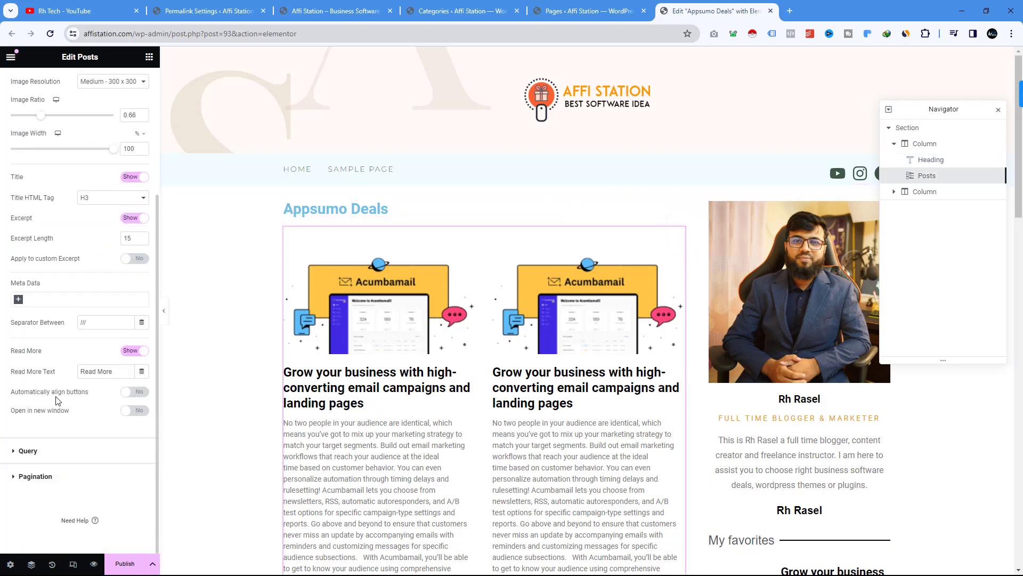
left_click(18, 453)
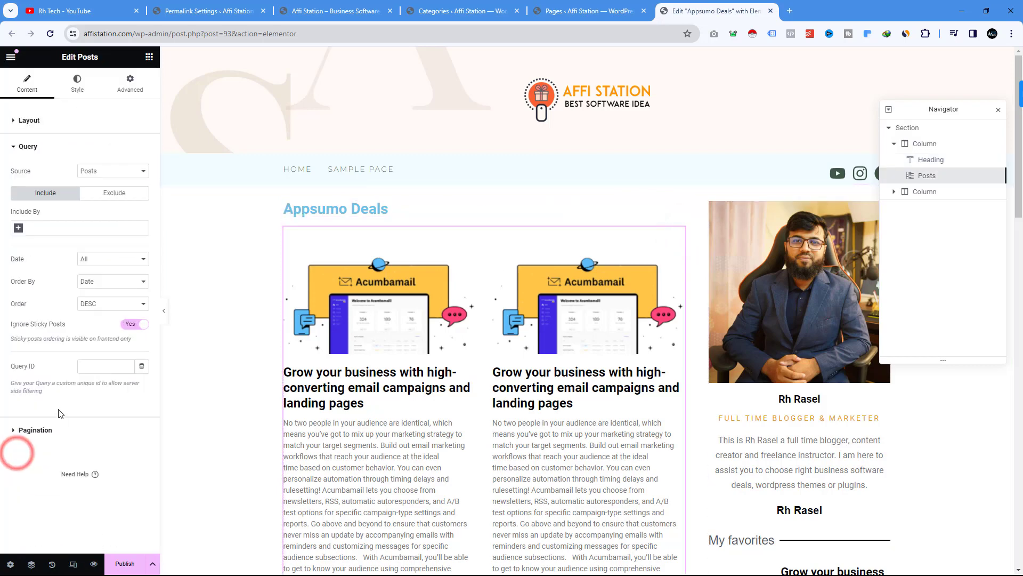
left_click(19, 228)
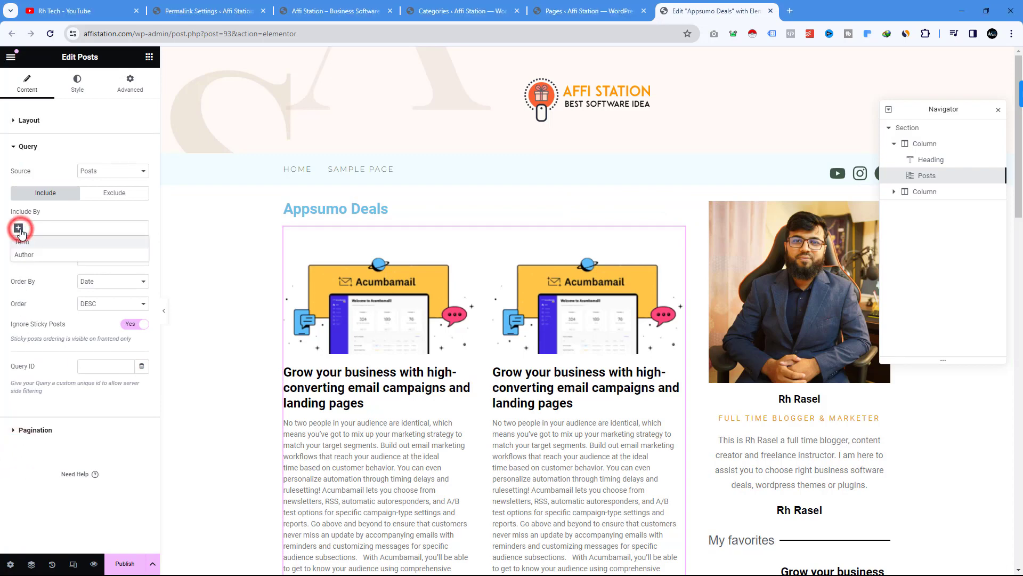
left_click(27, 244)
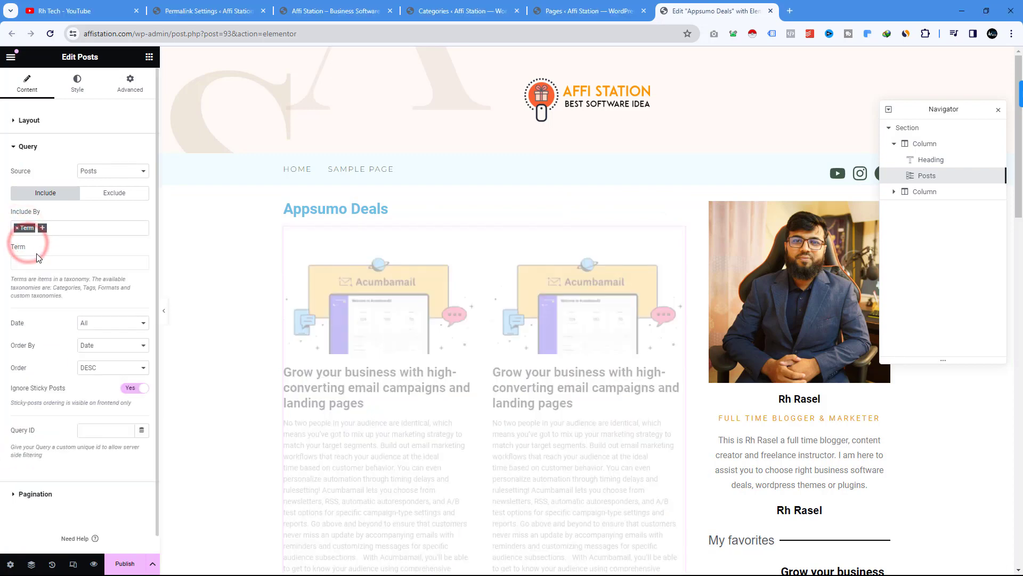
left_click(32, 262)
type("a")
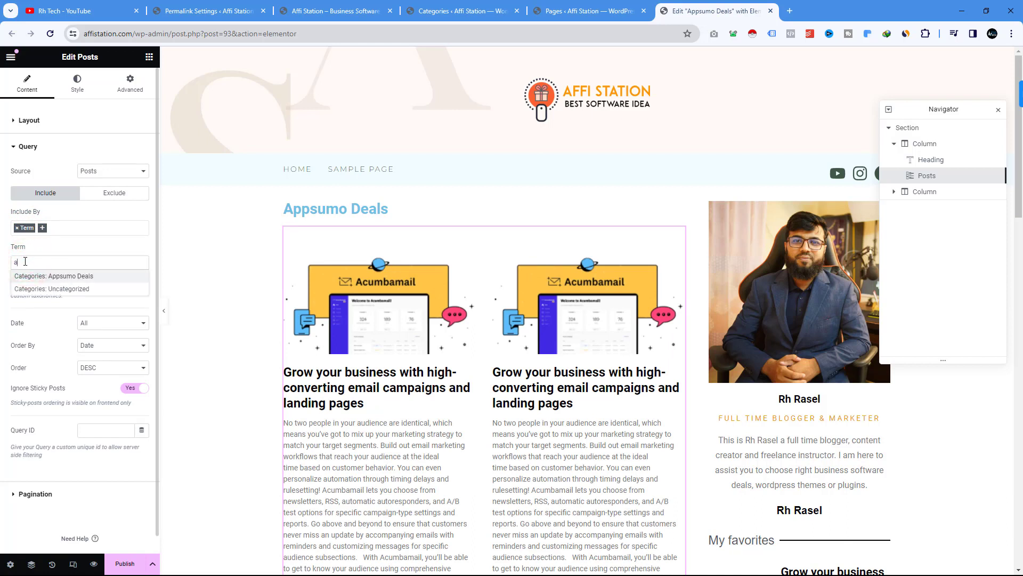
type("ppsumo")
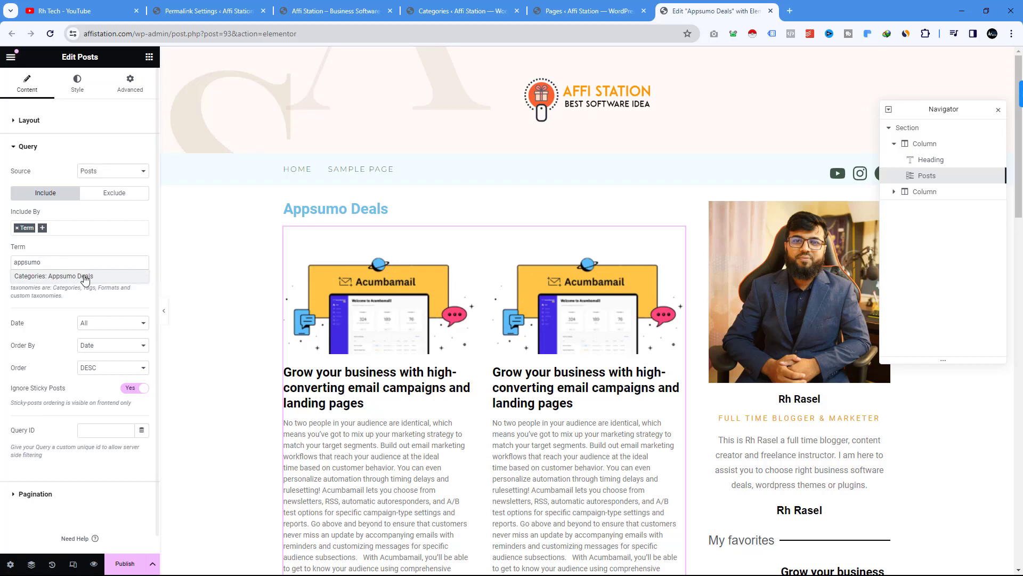
left_click(84, 275)
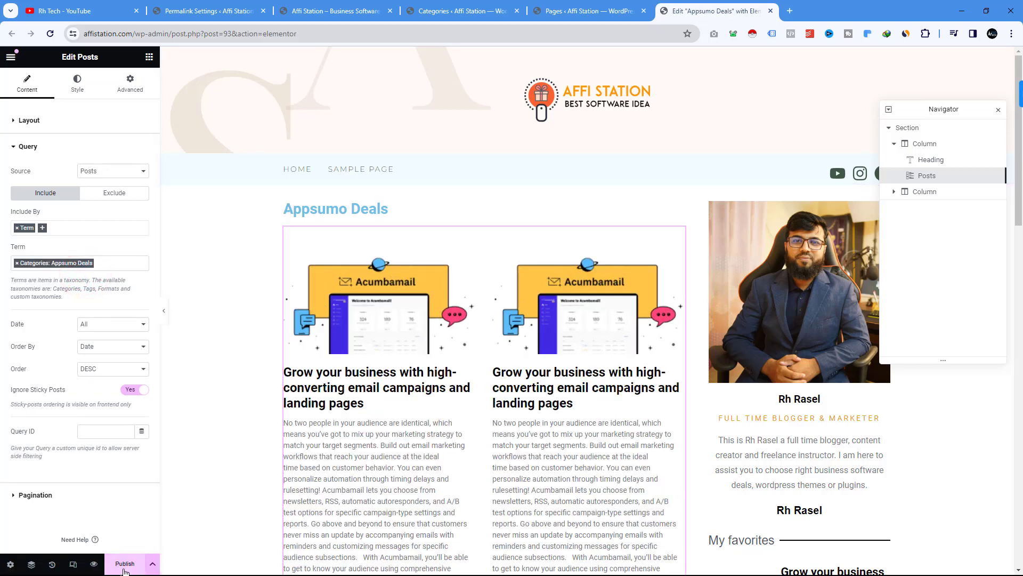
left_click(125, 563)
Open the menu management screen in a new tab, add the Appsumo Deals page between Home and Sample Page in Top Menu, and save
left_click(560, 11)
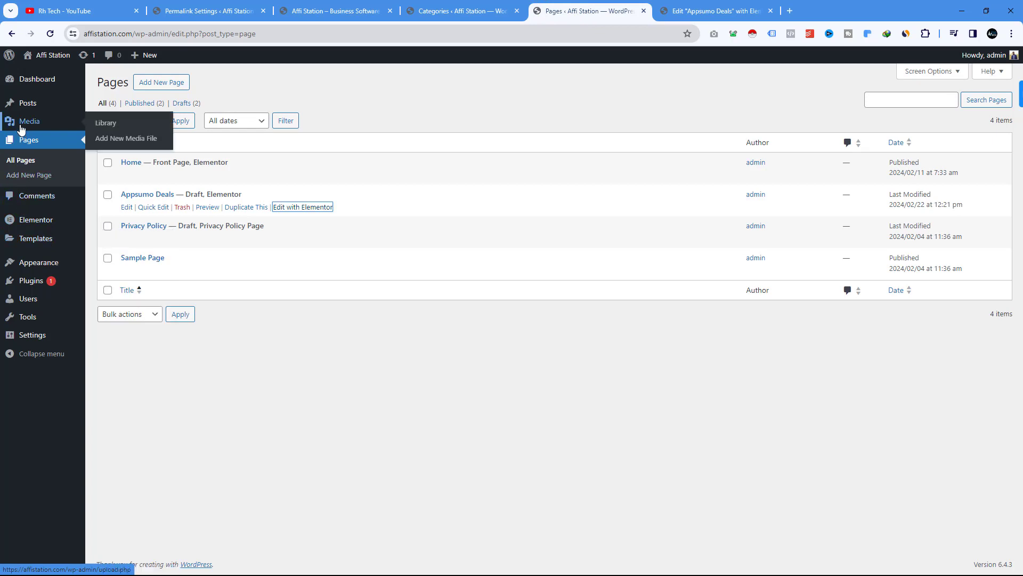
mouse_move(44, 266)
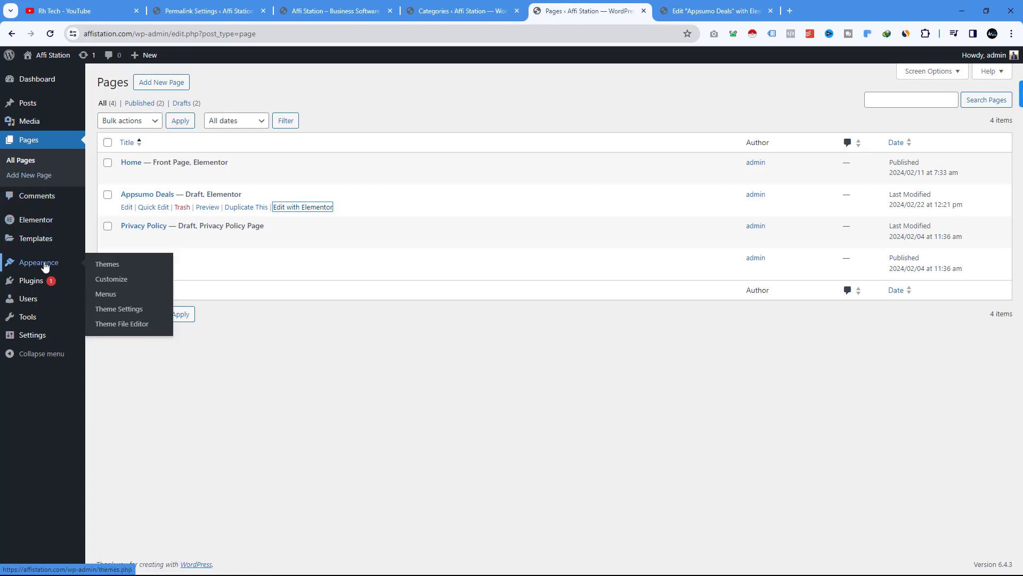
right_click(103, 294)
left_click(124, 304)
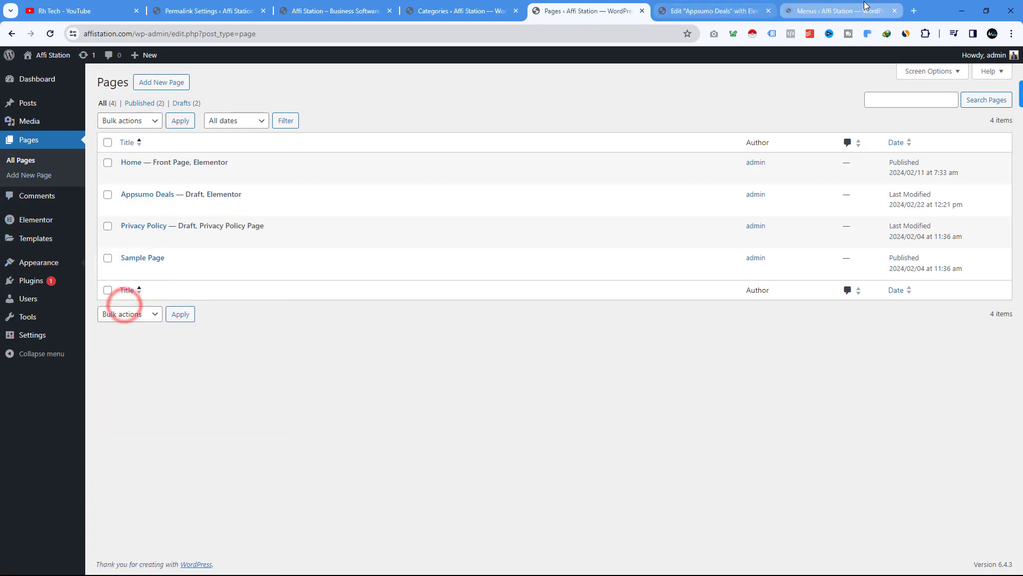
left_click(820, 10)
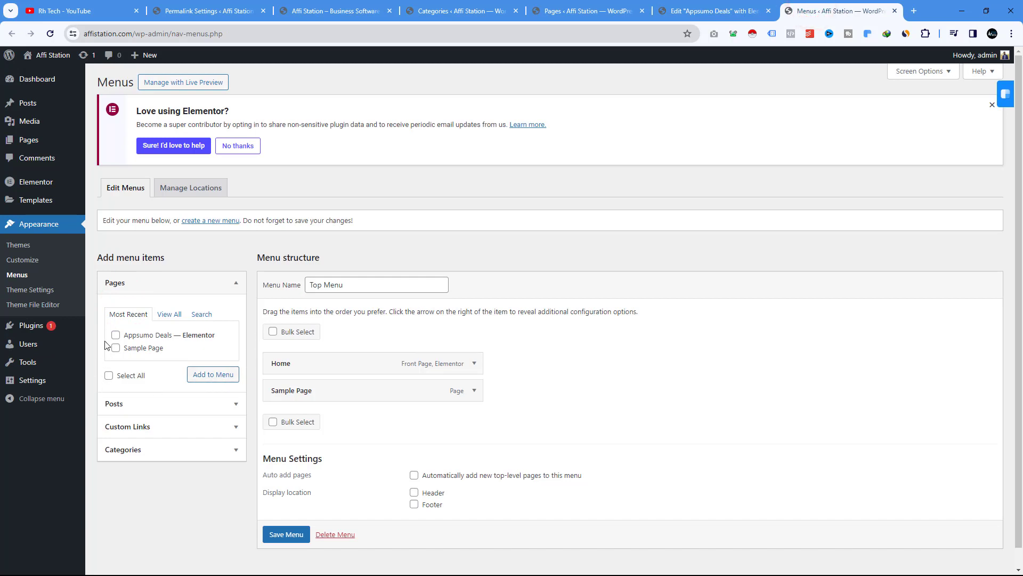
left_click(212, 376)
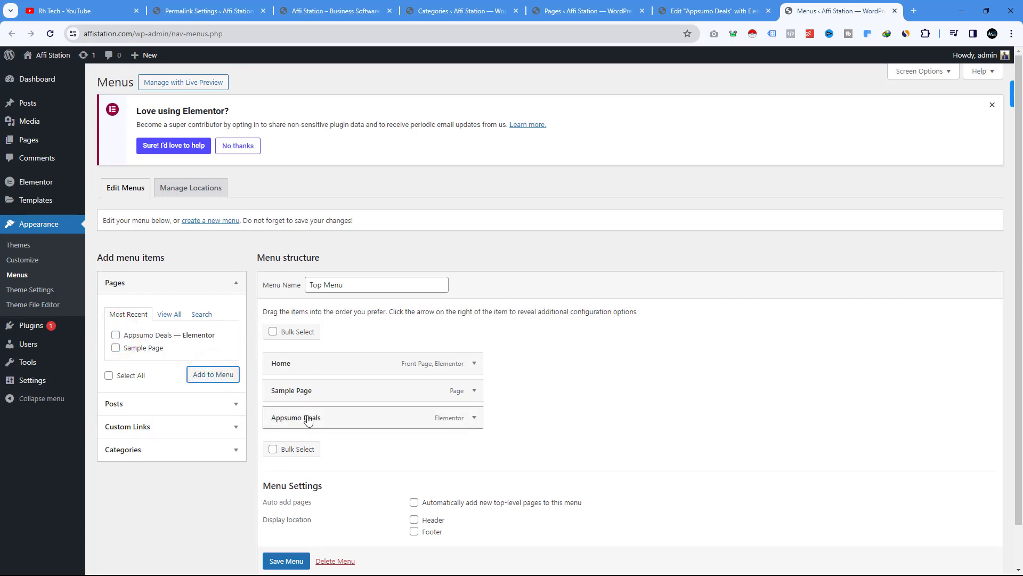
left_click_drag(301, 421, 302, 393)
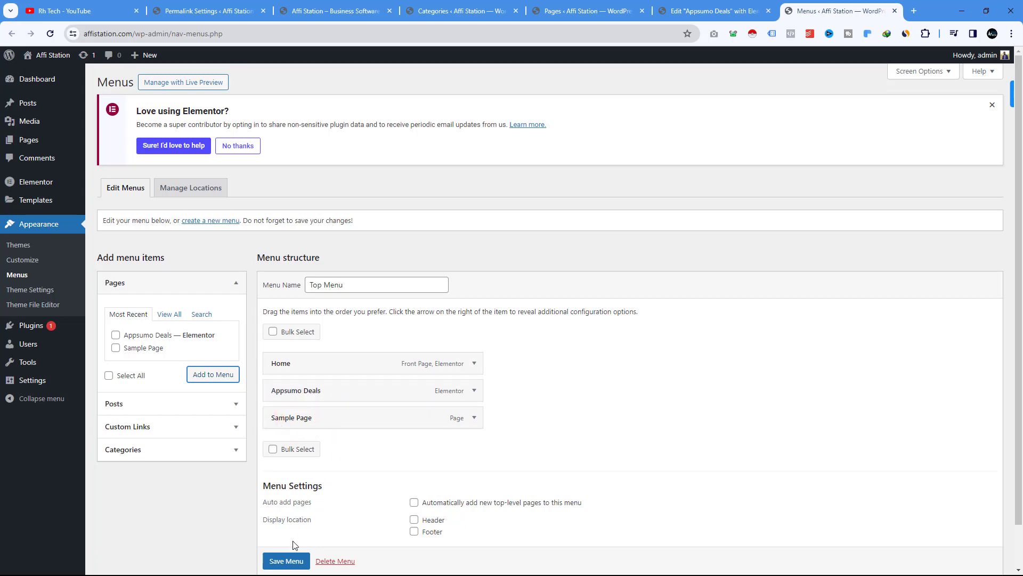
scroll(286, 564, "down", 1)
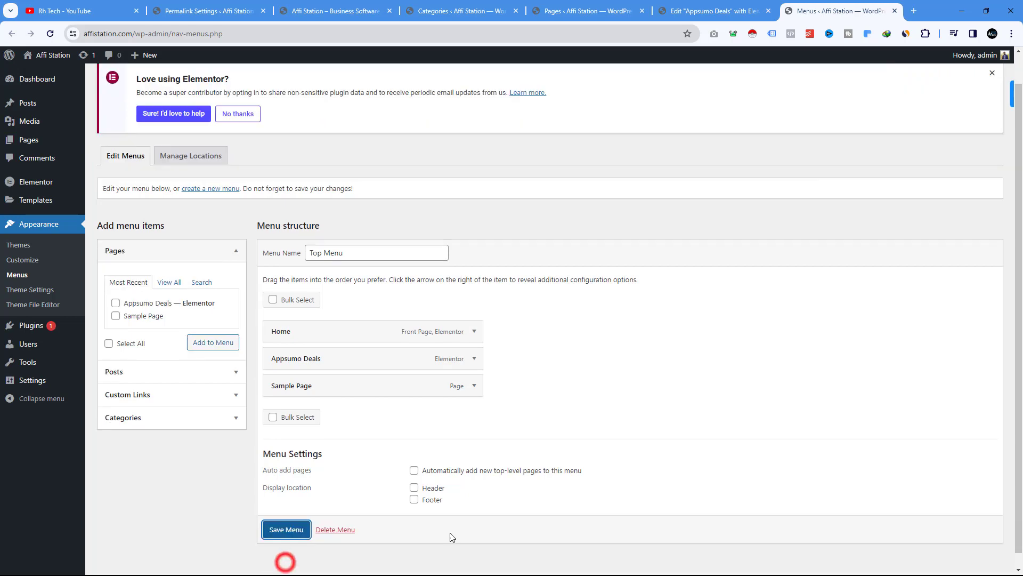
left_click(290, 561)
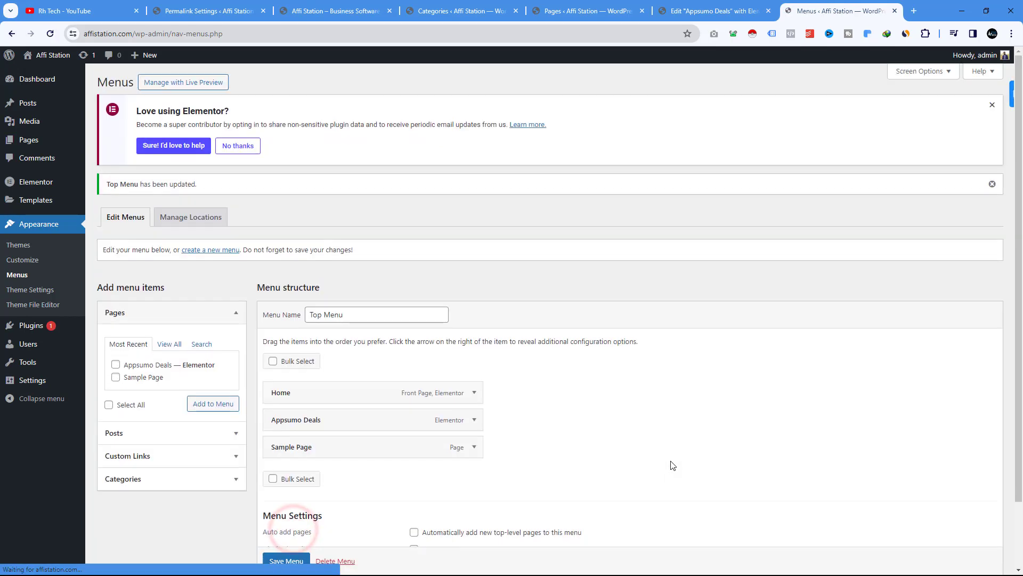
Open the live Affi Station site in a new tab from the Pages screen and check its navigation menu
left_click(731, 9)
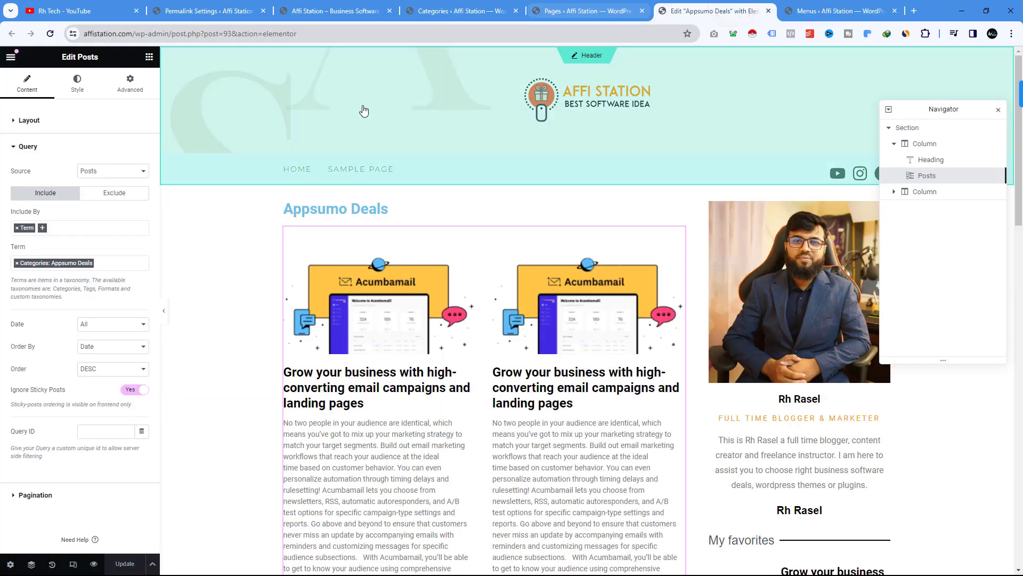
left_click(554, 11)
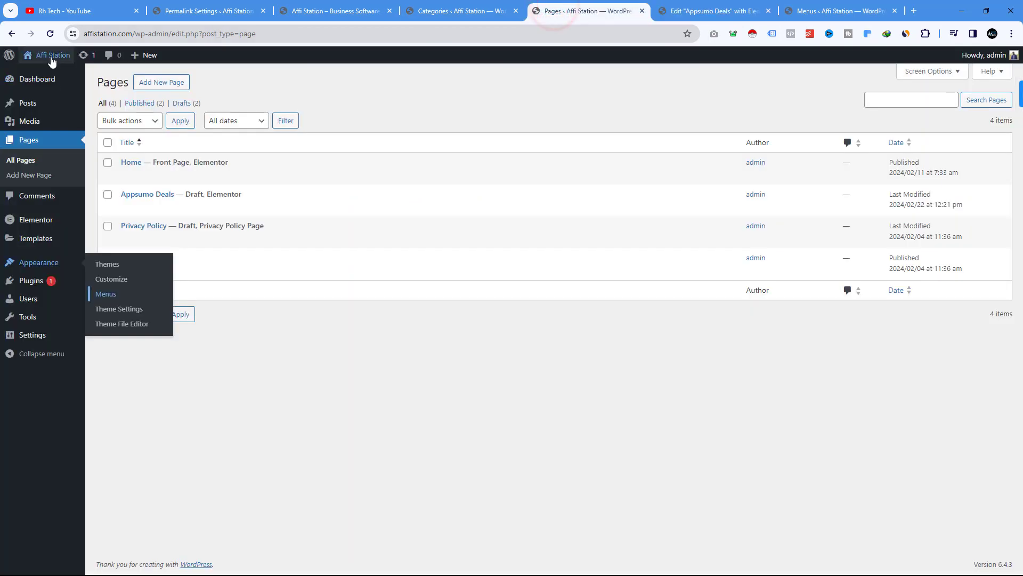
right_click(50, 73)
left_click(88, 83)
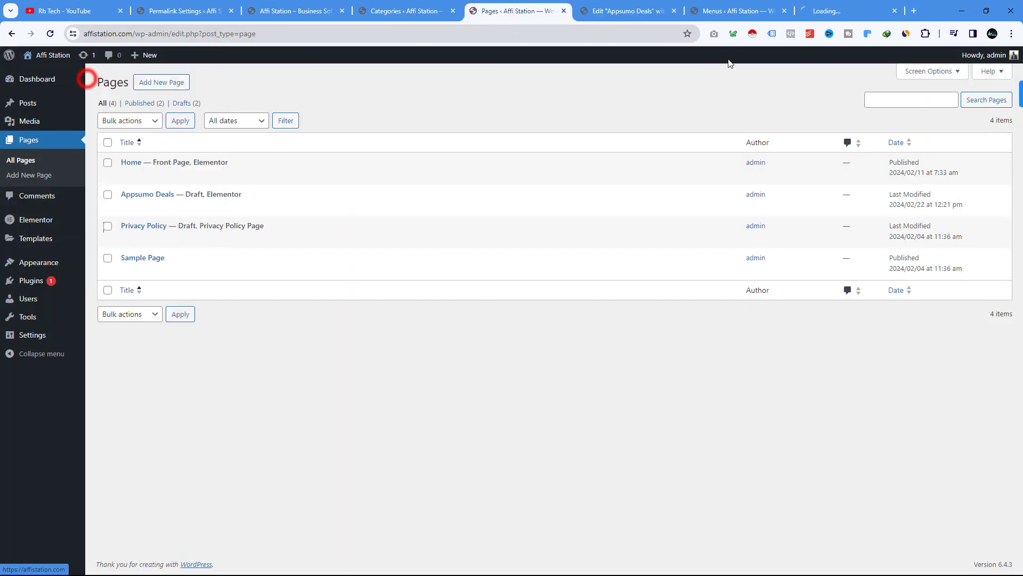
left_click(842, 10)
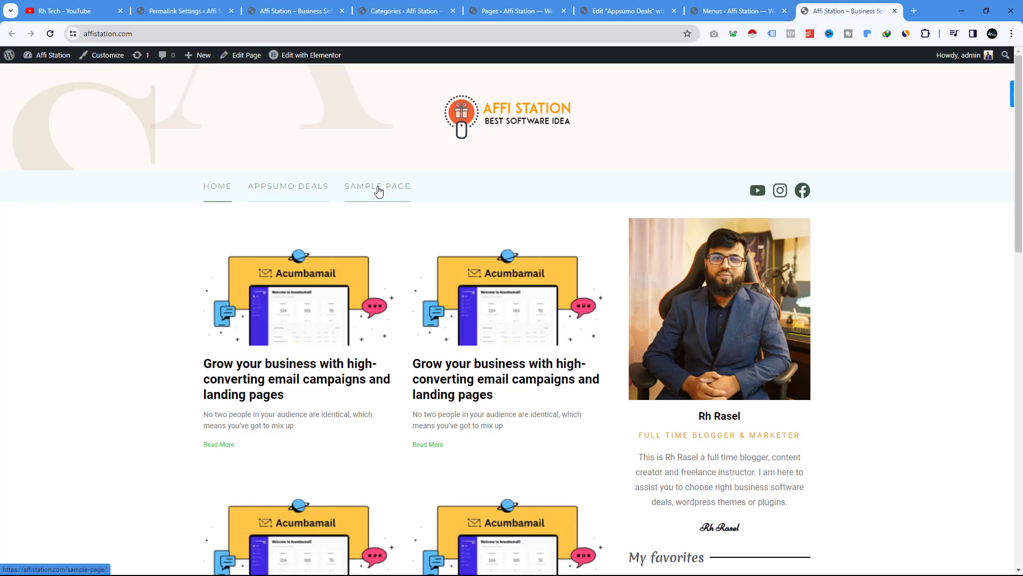
Duplicate the Home page and rename the new draft WP Themes, copying the title from the category name
left_click(511, 10)
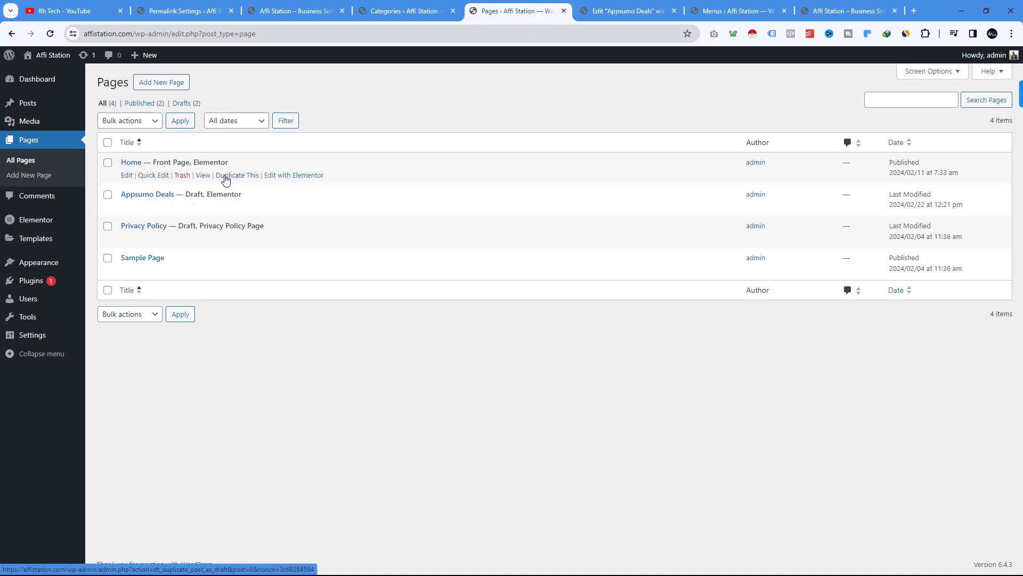
left_click(226, 179)
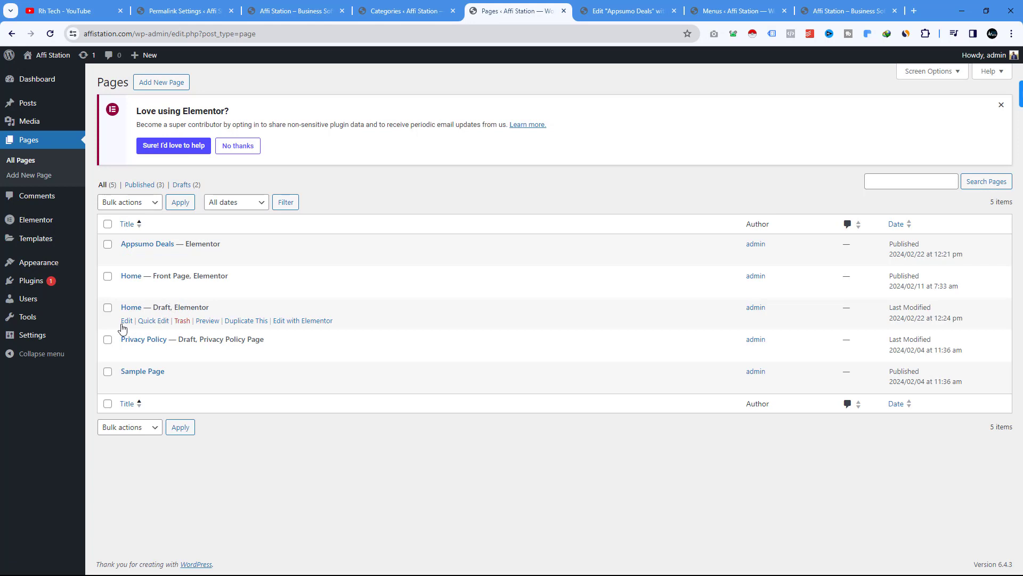
left_click(153, 321)
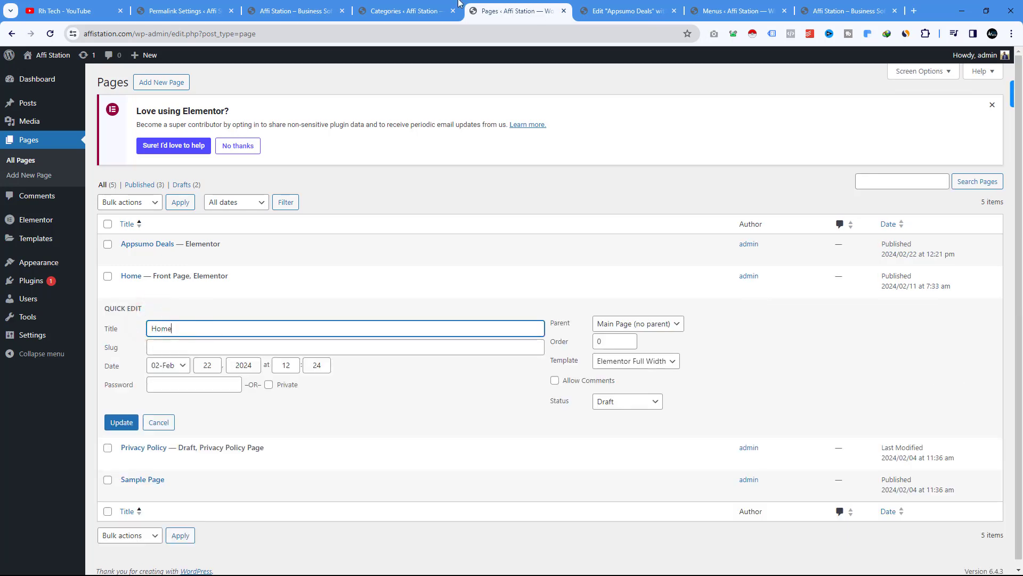
left_click(387, 12)
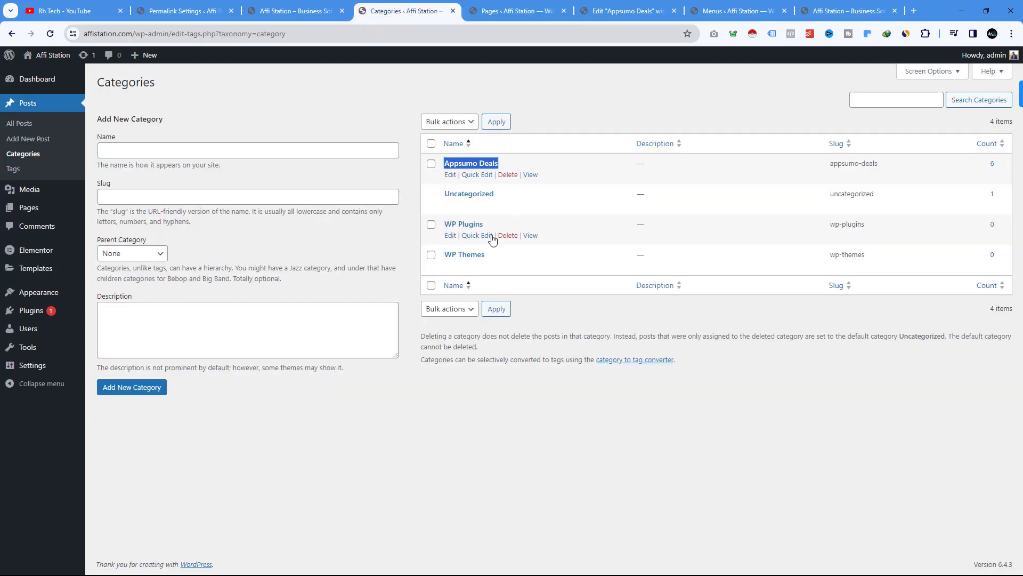
triple_click(490, 254)
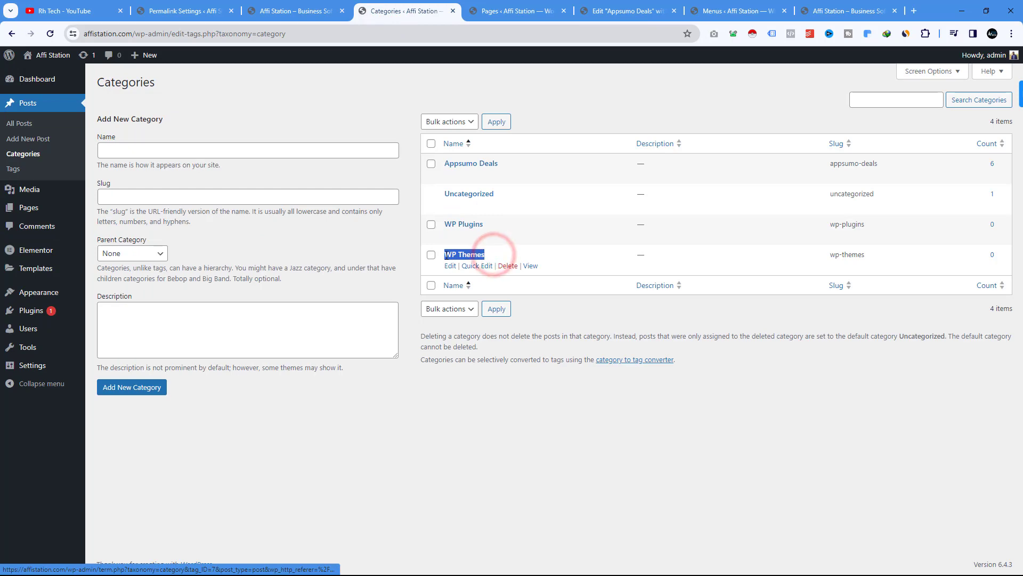
right_click(457, 259)
left_click(493, 375)
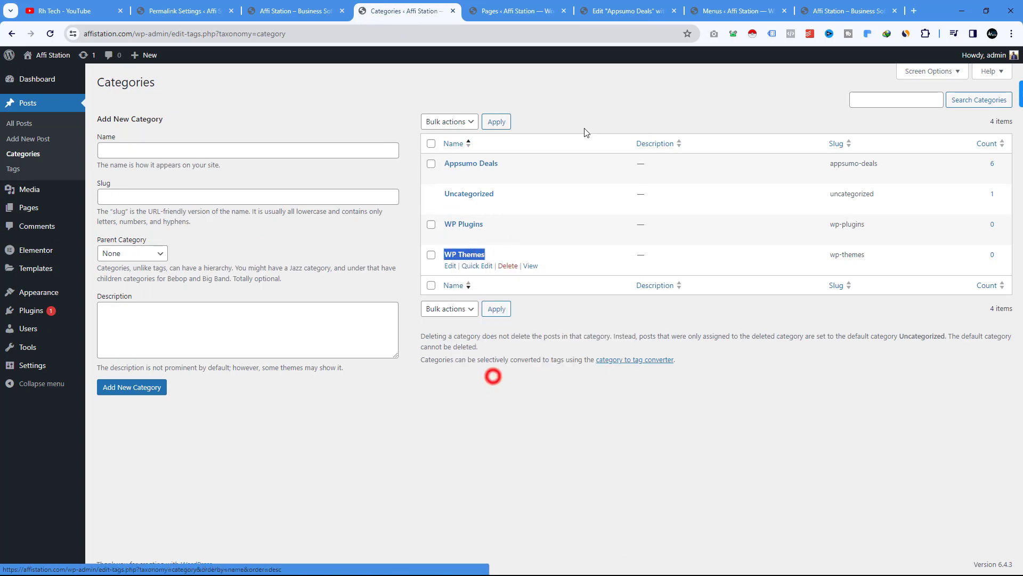
left_click(634, 5)
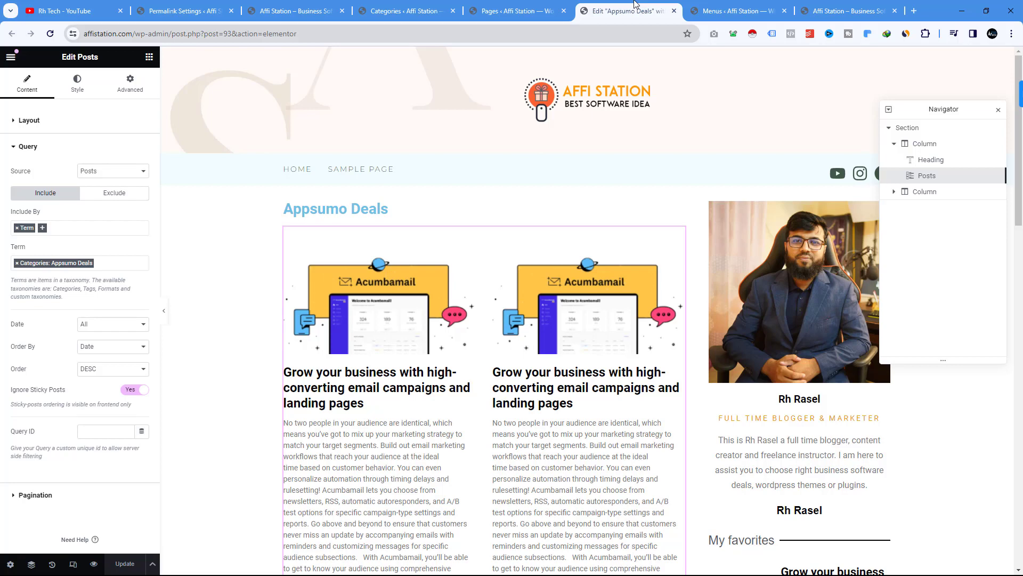
left_click(514, 10)
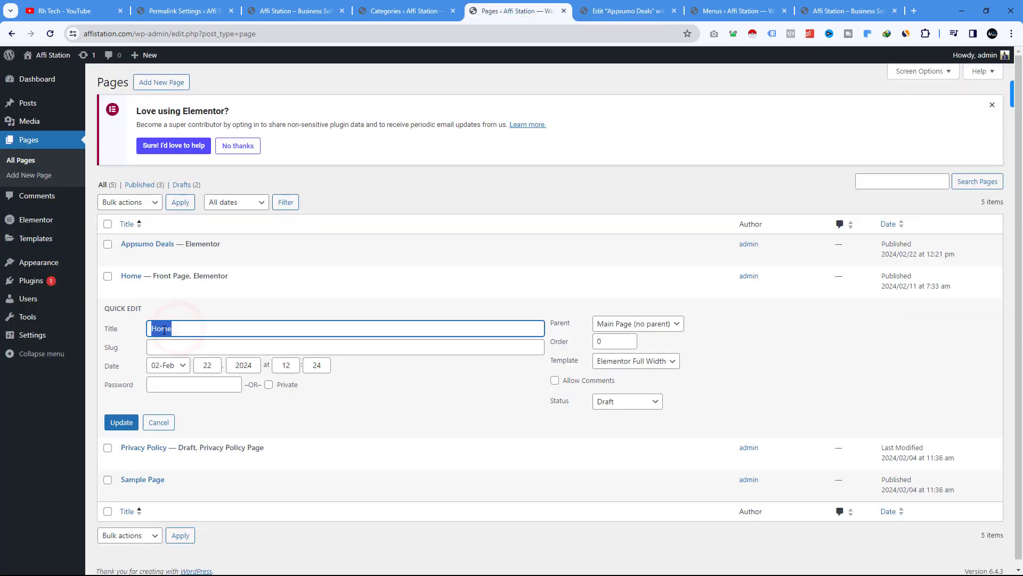
left_click(123, 423)
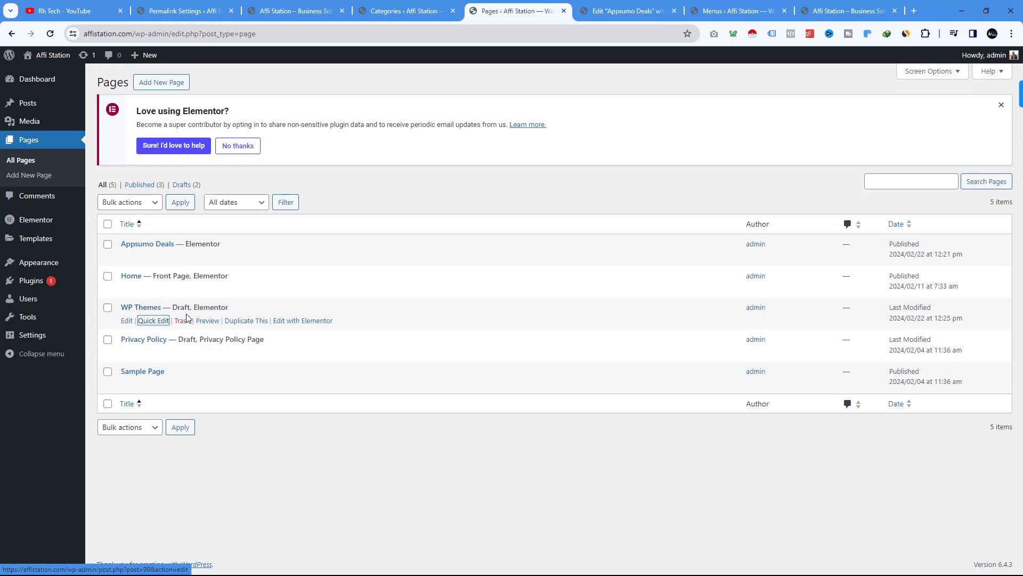
Open the WP Themes draft in the Elementor editor in a new tab
right_click(286, 322)
left_click(309, 330)
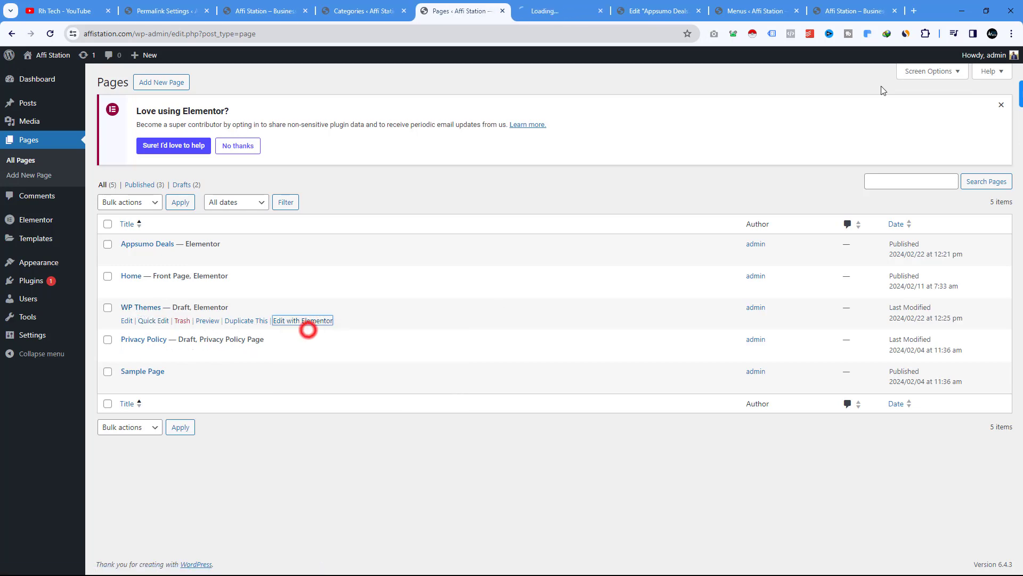
left_click(560, 12)
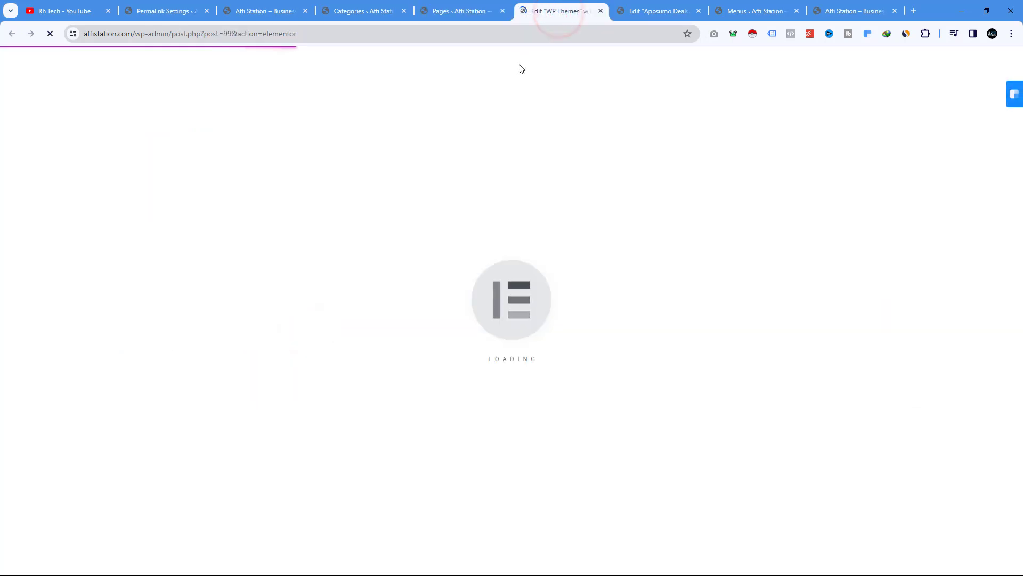
Add a Heading widget above the posts grid in the main column and set its text to WP Themes
left_click_drag(110, 171, 332, 207)
double_click(332, 205)
triple_click(332, 205)
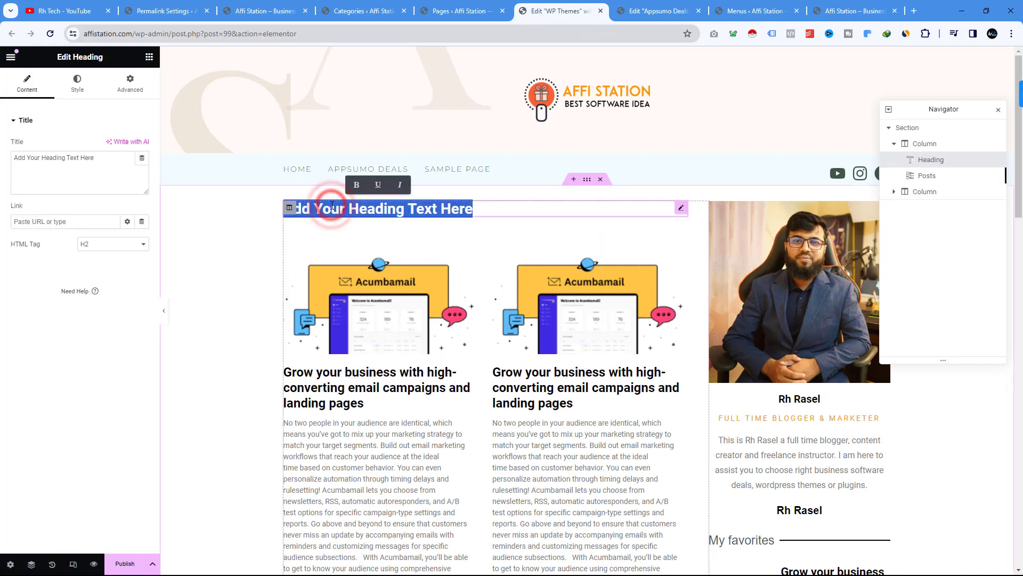
type("WP Themes")
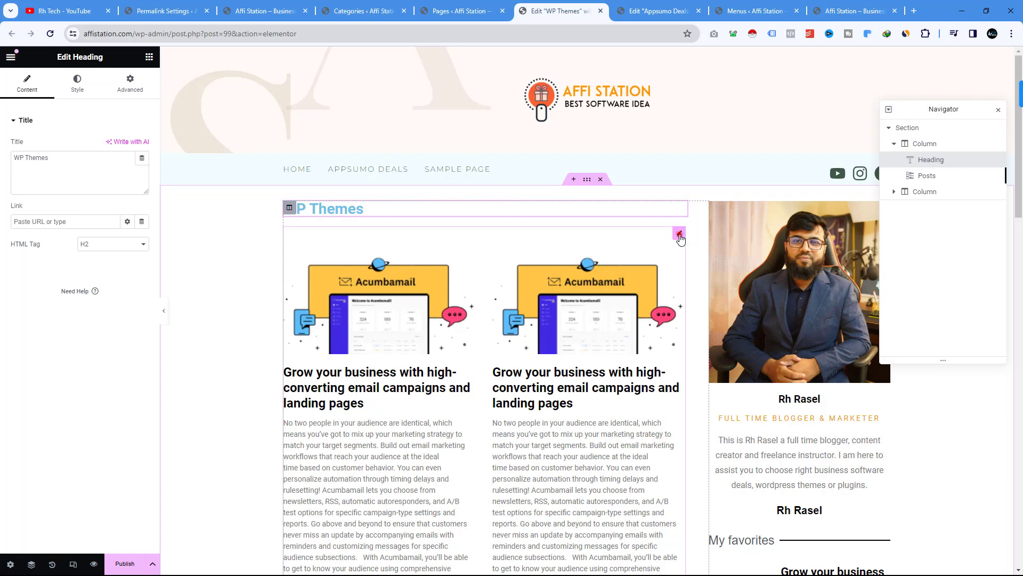
Limit the Posts widget's query to the WP Themes category by including that term, and publish the page
left_click(679, 235)
scroll(74, 459, "down", 3)
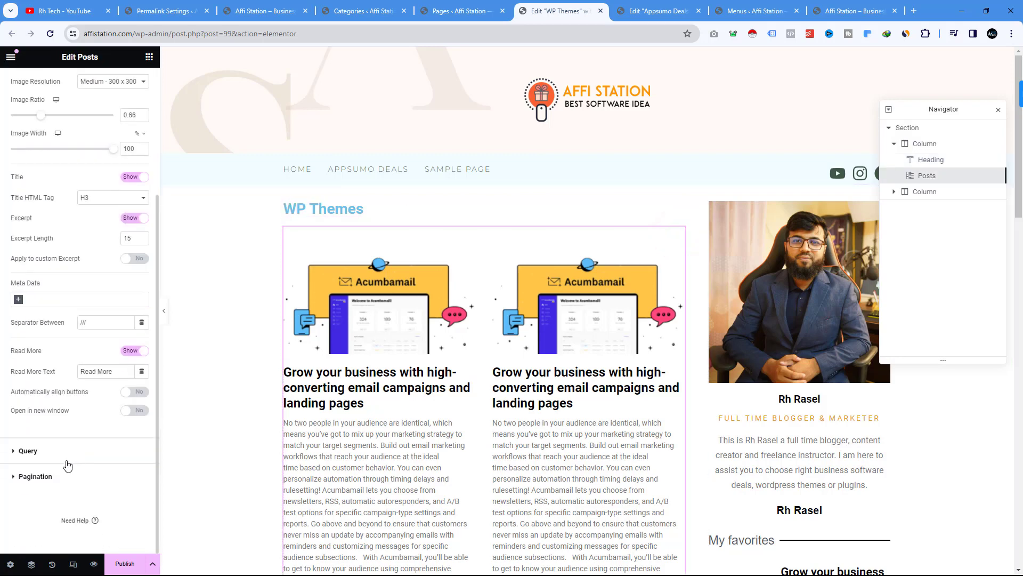
left_click(22, 452)
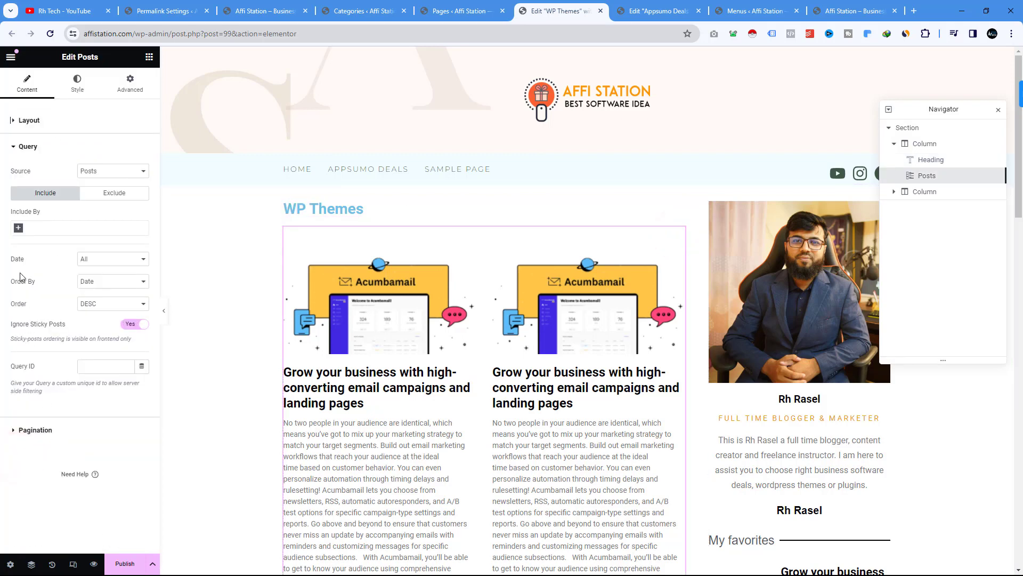
left_click(19, 230)
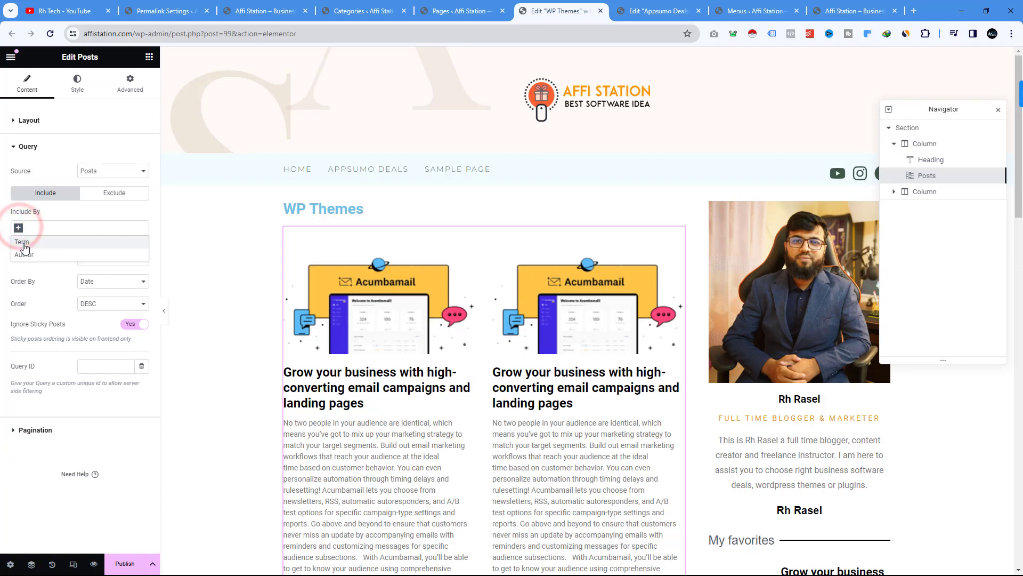
left_click(20, 240)
left_click(26, 263)
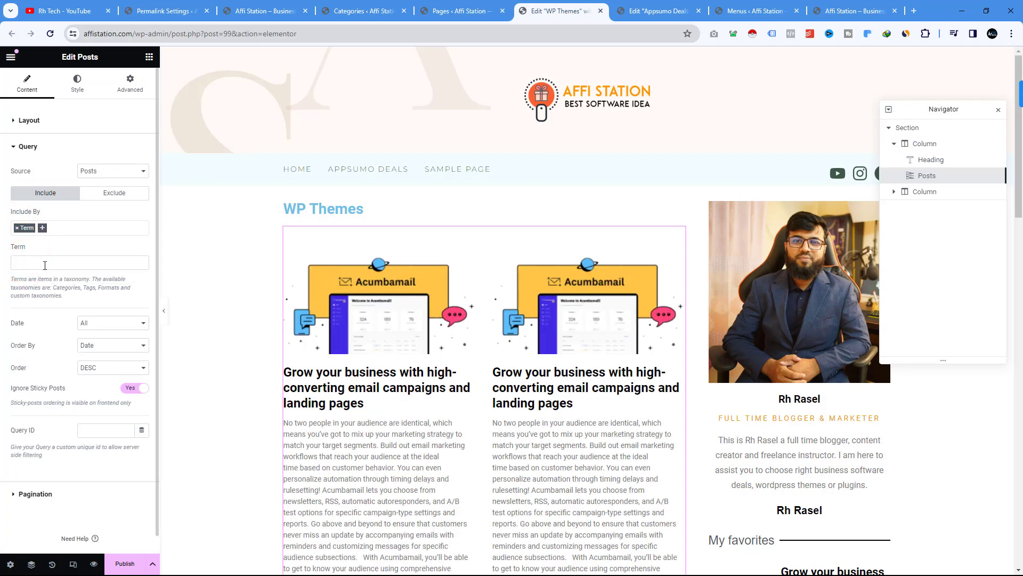
left_click(35, 259)
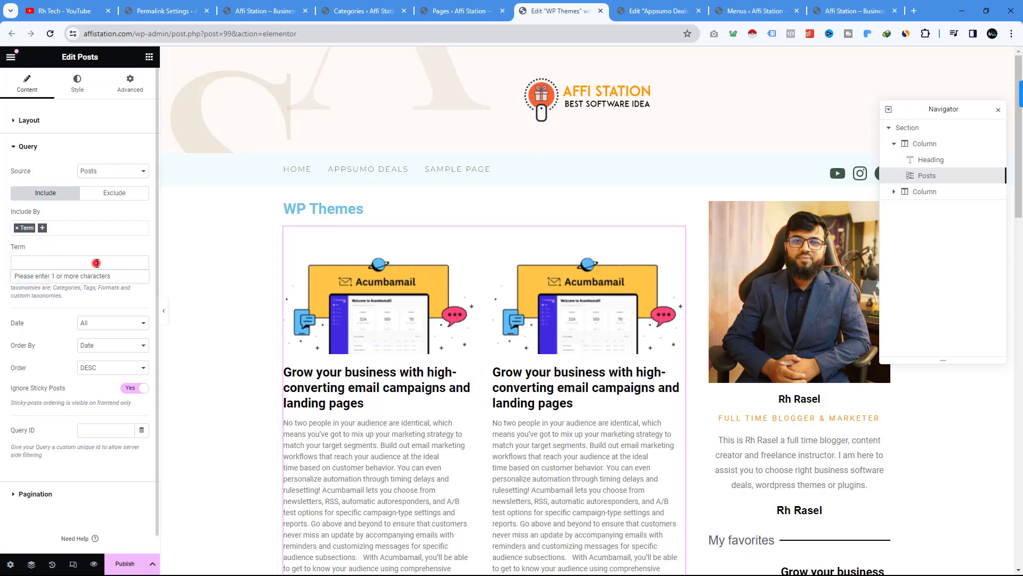
left_click(96, 260)
left_click(21, 260)
type("wp")
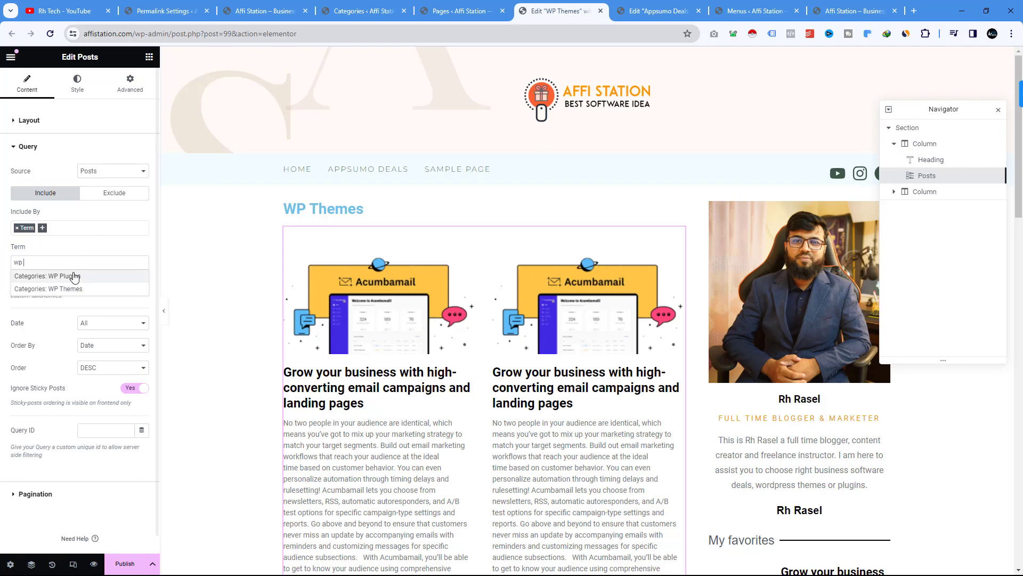
left_click(77, 289)
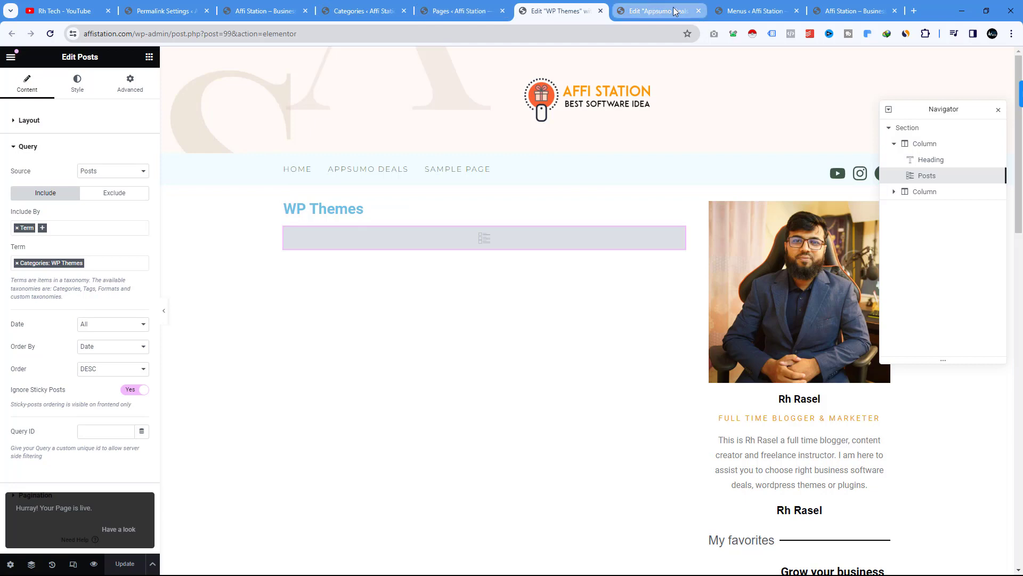
Add the WP Themes category as an item to the Top Menu on the Menus screen
left_click(775, 10)
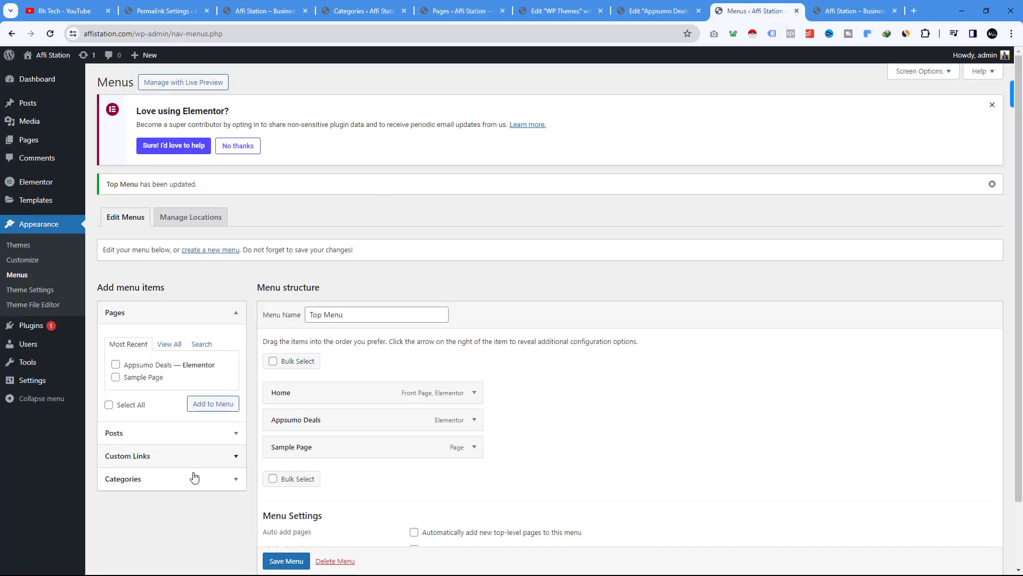
left_click(149, 479)
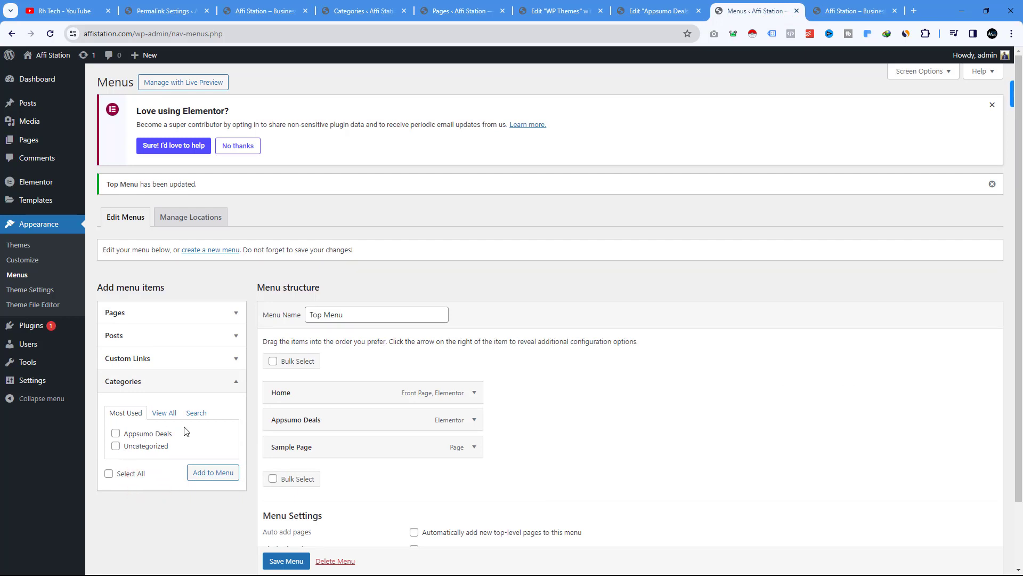
left_click(163, 416)
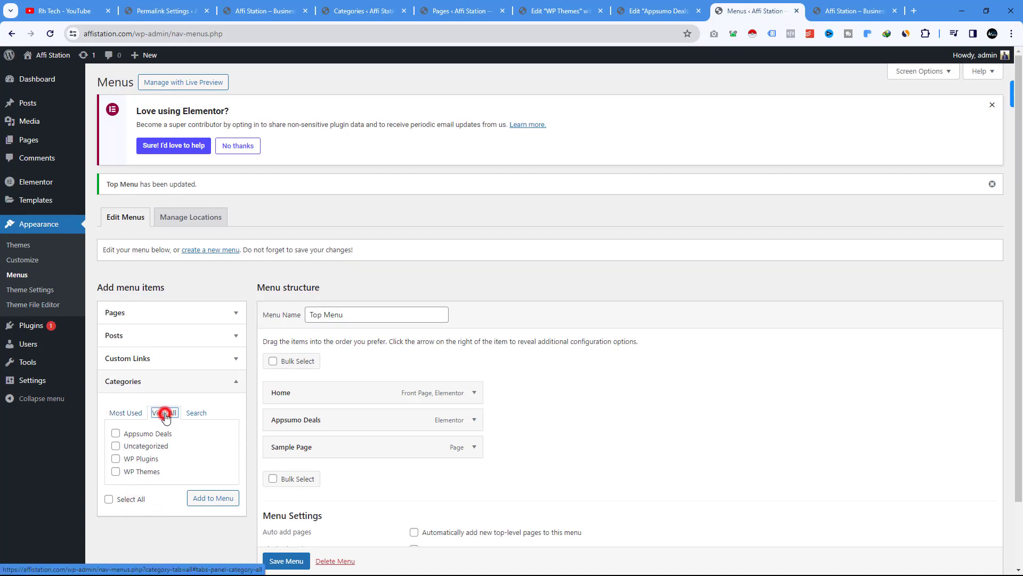
left_click(116, 459)
left_click(116, 472)
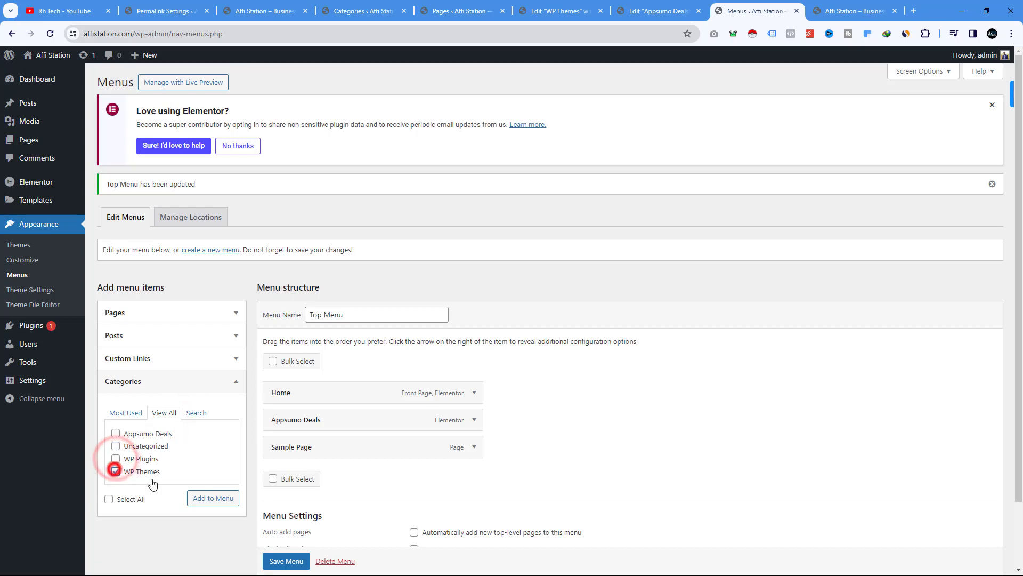
left_click(200, 499)
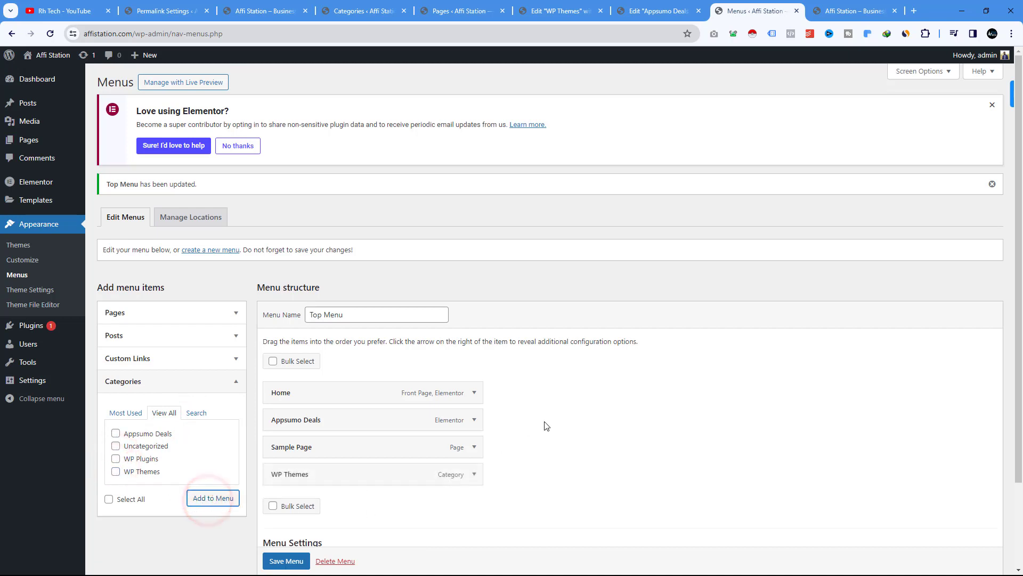
Move the WP Themes item above Sample Page, save Top Menu, and check the navigation on the live site
left_click_drag(299, 482, 320, 455)
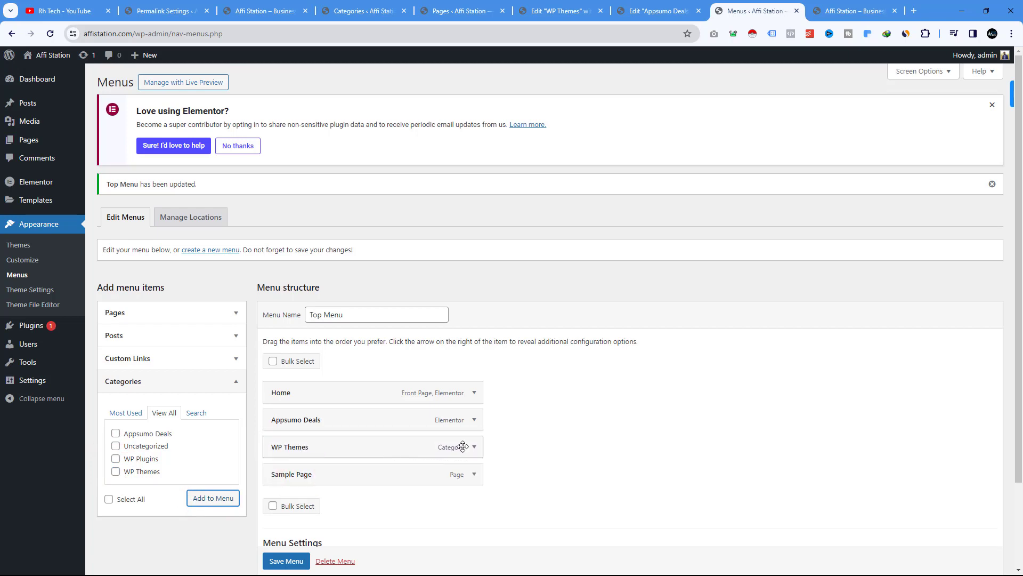
left_click(288, 562)
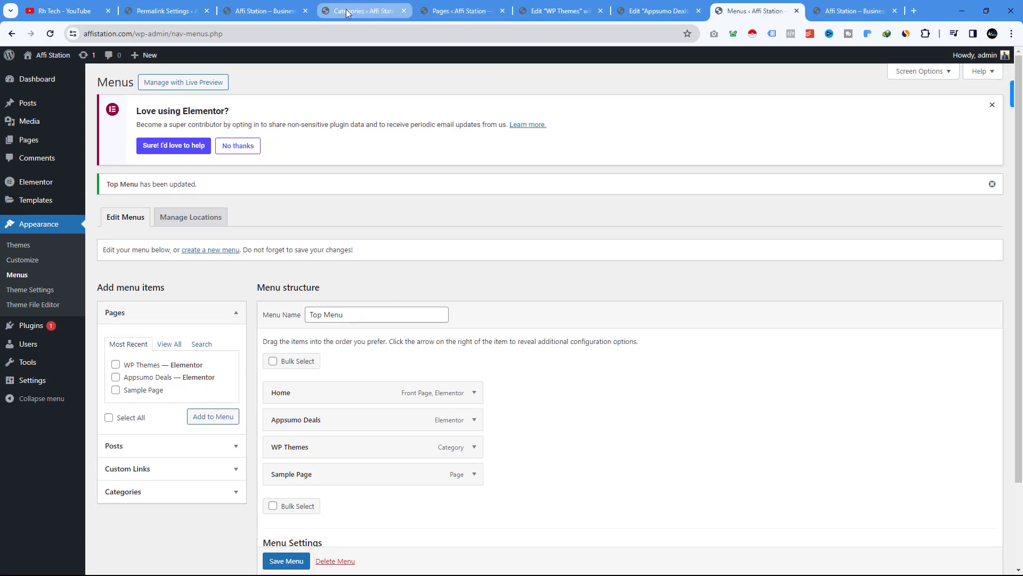
left_click(248, 12)
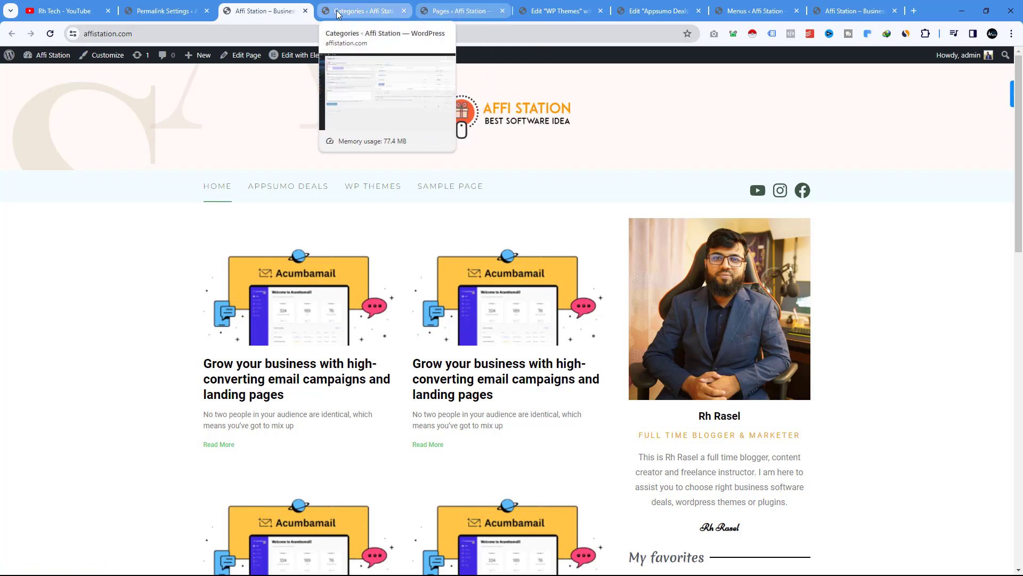
Duplicate the Home page and rename the new draft WP Plugins, copying the title from the category name
left_click(462, 10)
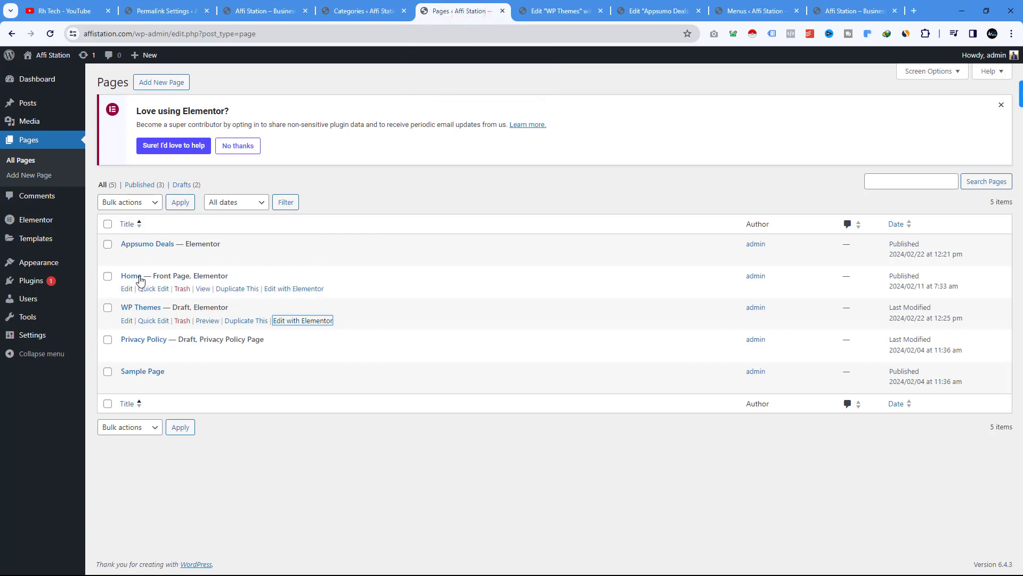
left_click(235, 291)
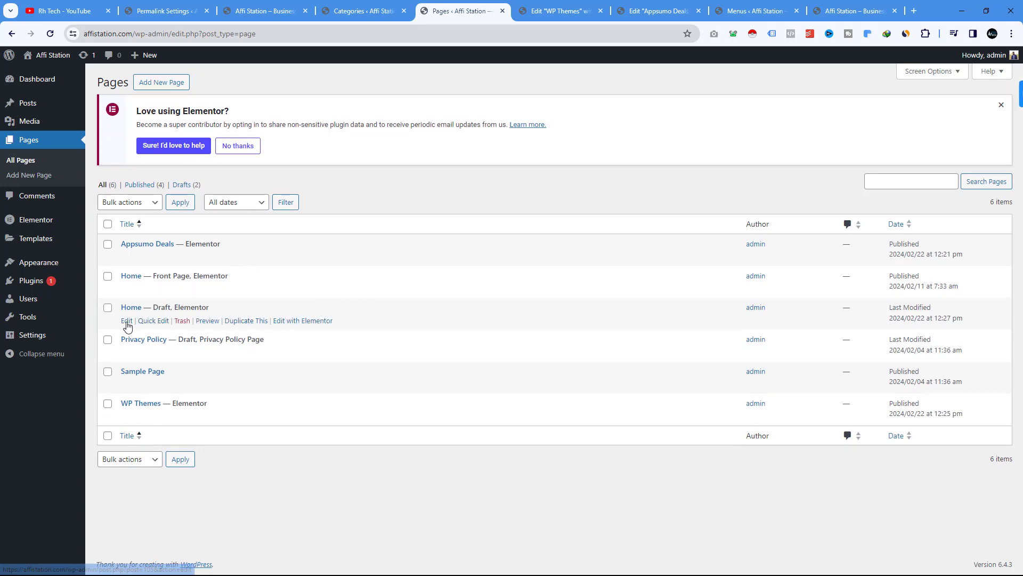
left_click(162, 324)
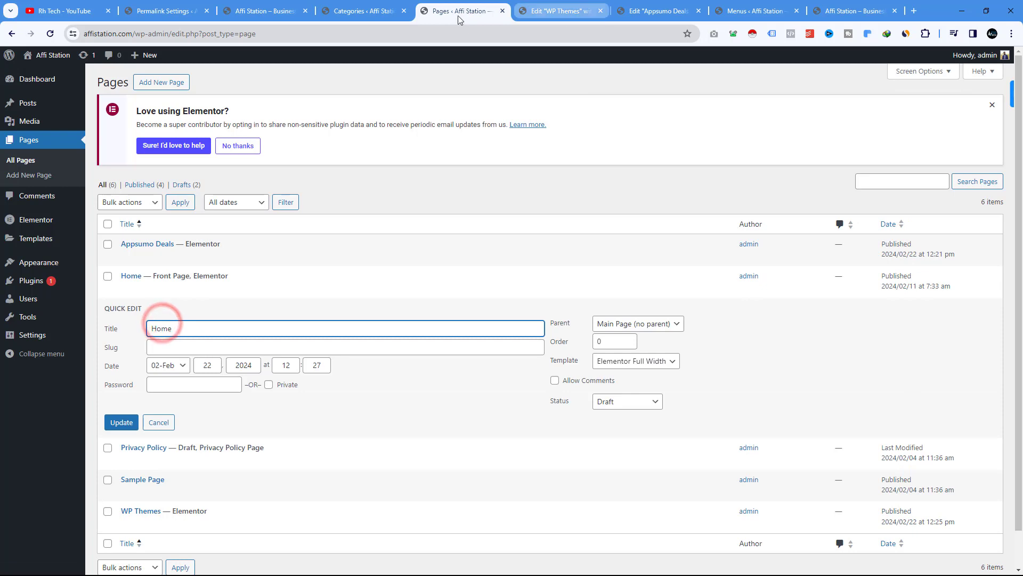
left_click(362, 10)
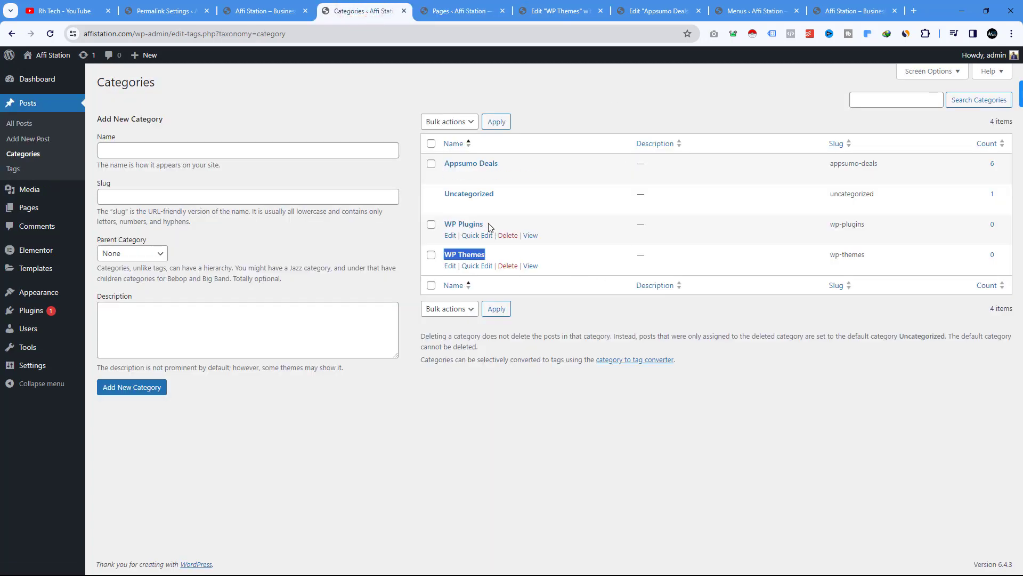
left_click_drag(490, 225, 445, 224)
right_click(459, 224)
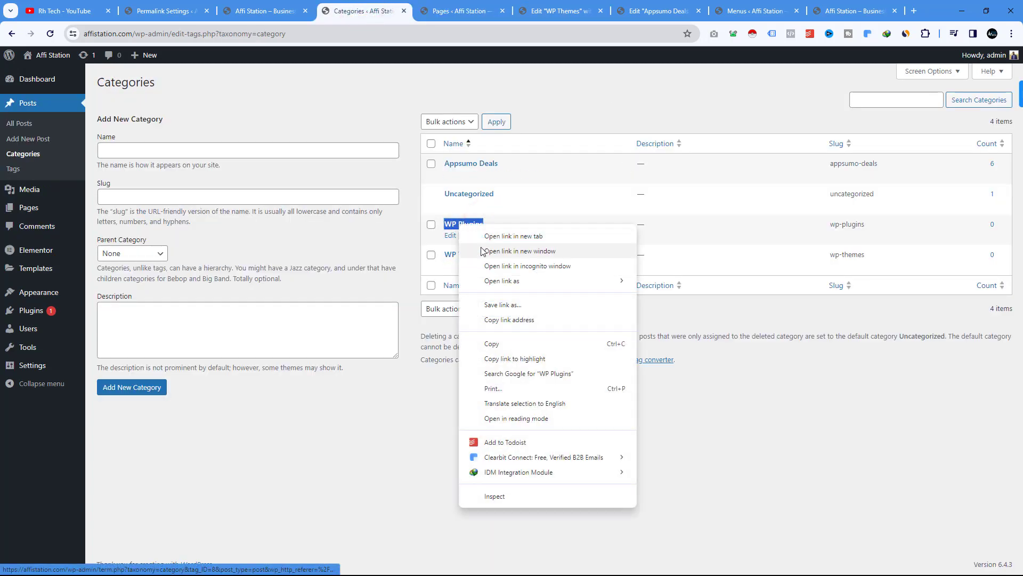
left_click(507, 344)
left_click(469, 11)
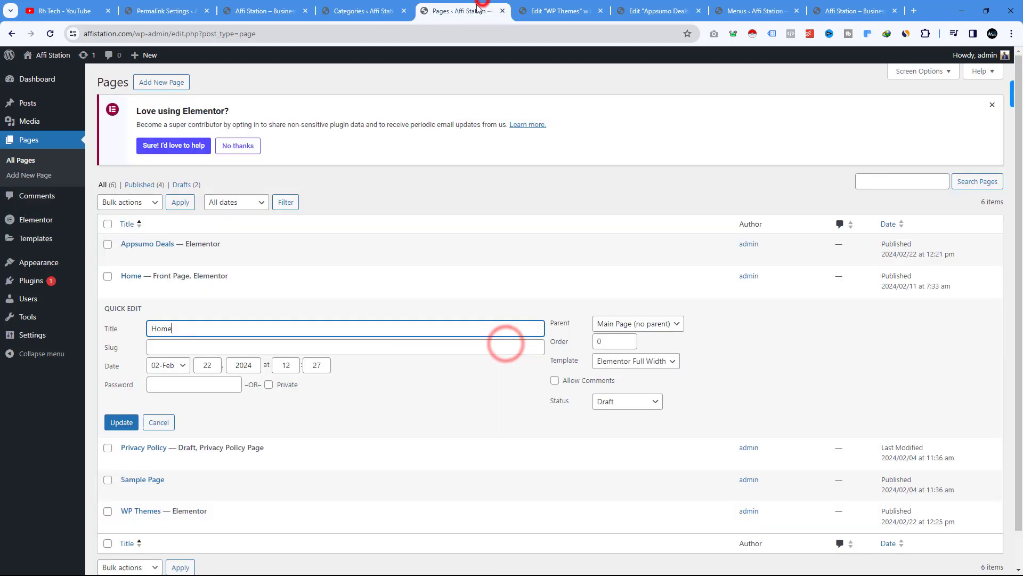
double_click(175, 332)
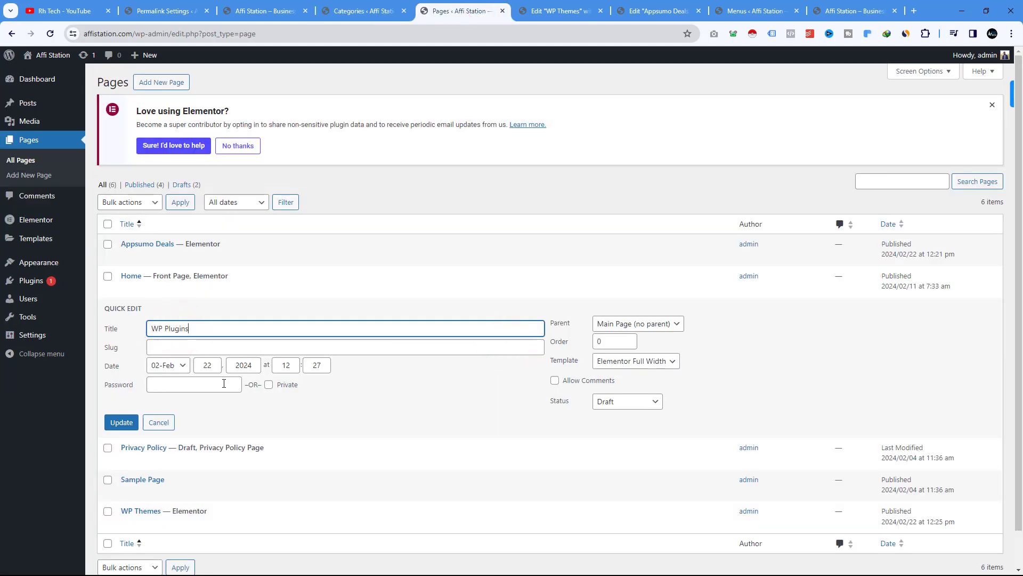
left_click(134, 422)
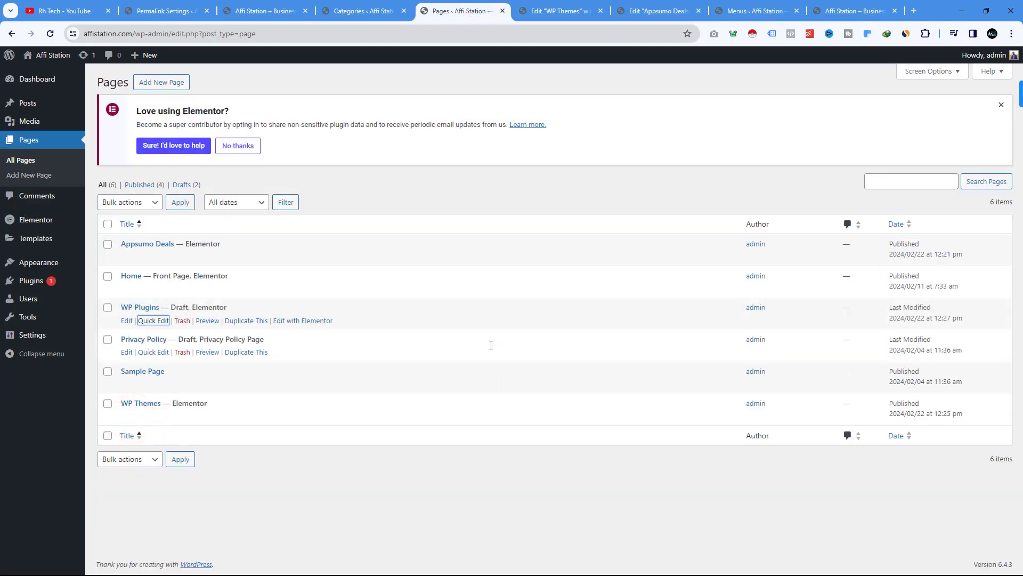
Open the WP Plugins draft in the Elementor editor in a new tab
left_click(544, 20)
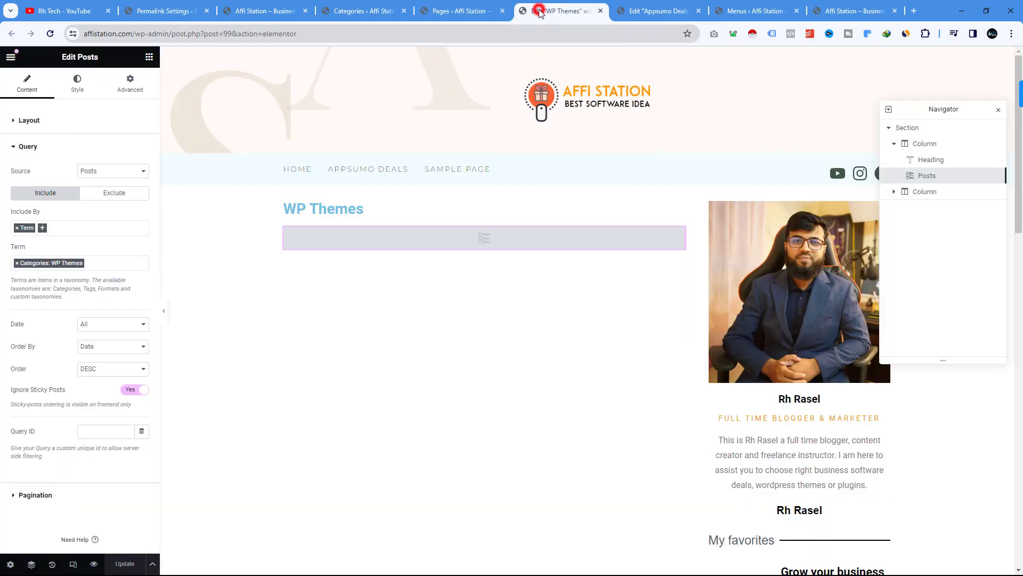
left_click(451, 9)
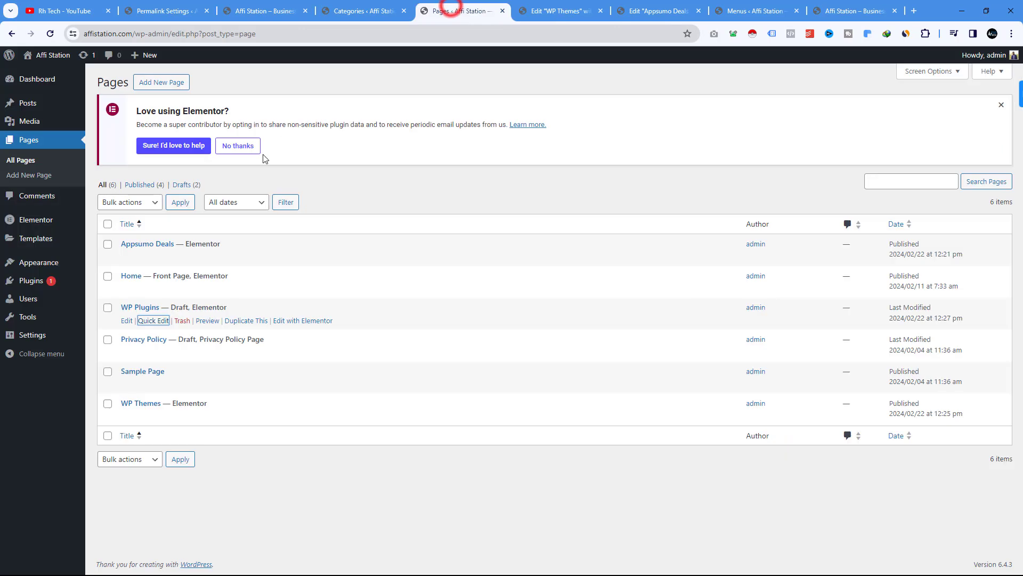
right_click(329, 324)
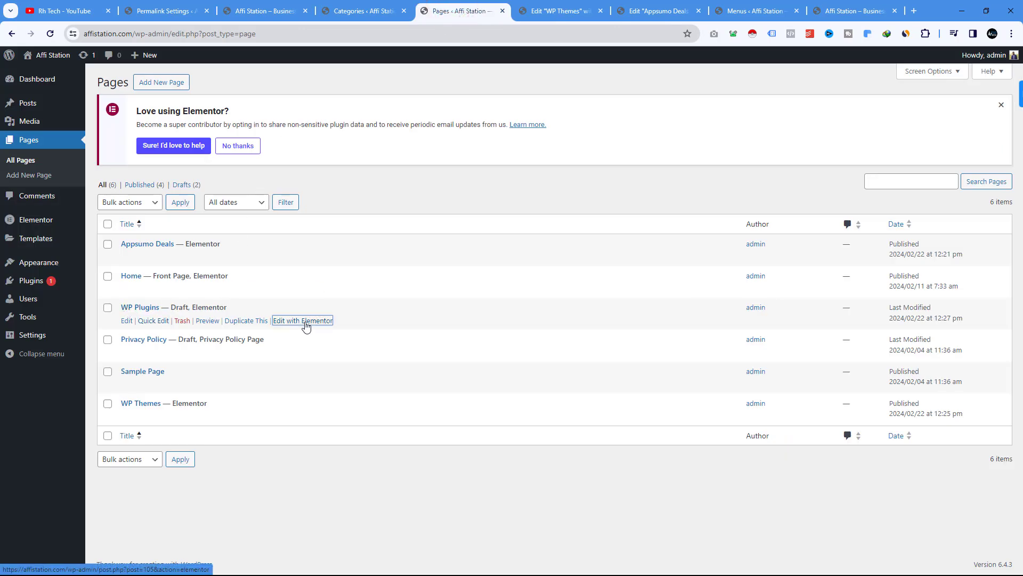
left_click(340, 334)
left_click(511, 15)
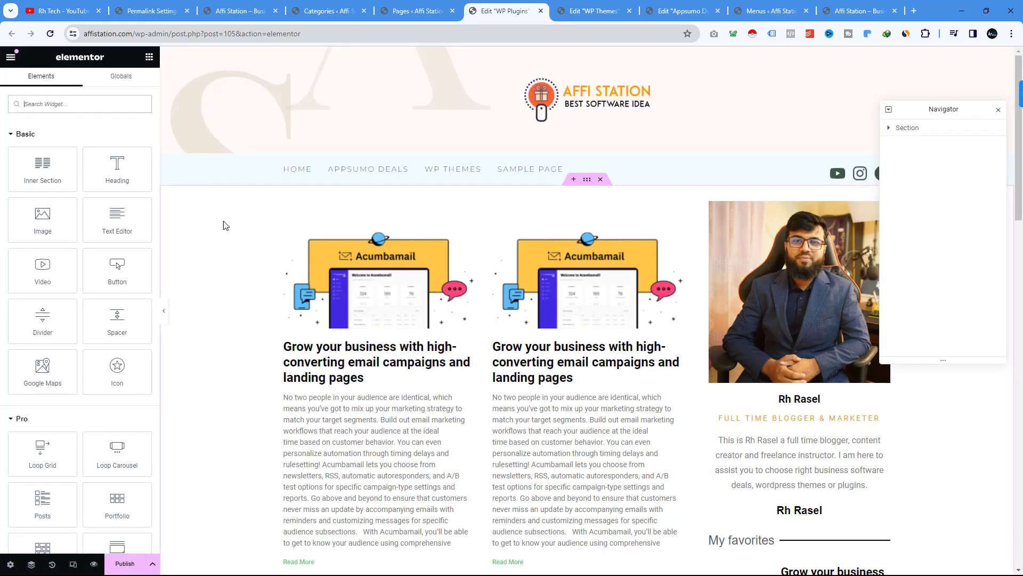
Add a Heading widget above the posts grid in the main column and set its text to WP Plugins
left_click_drag(116, 167, 341, 209)
triple_click(328, 209)
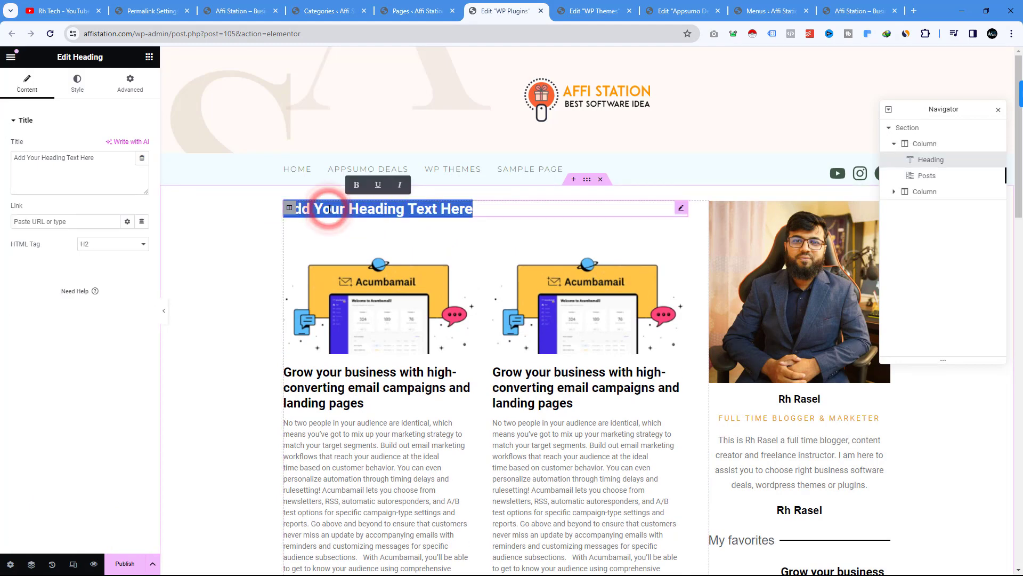
type("WP Plugins")
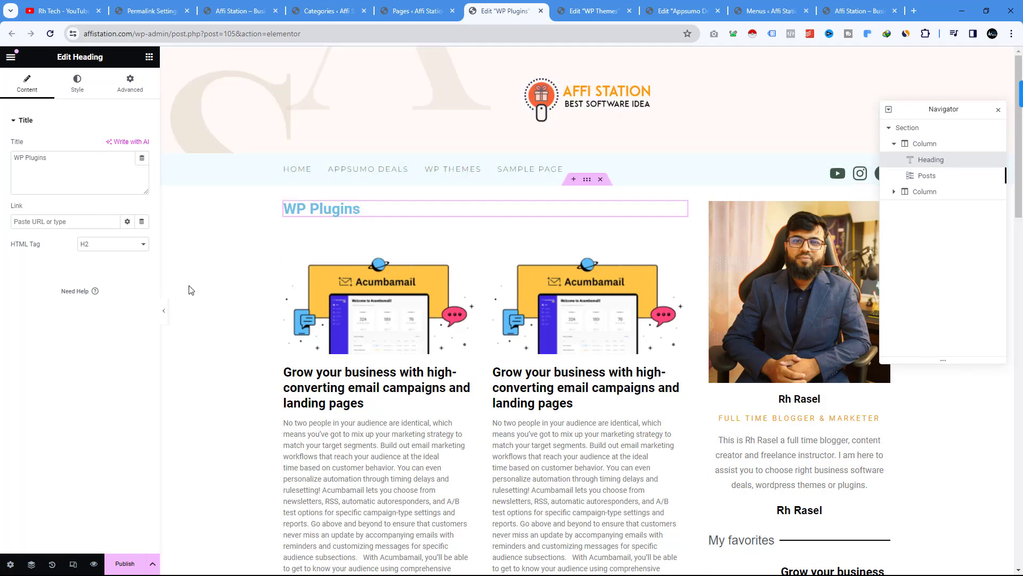
Limit the Posts widget's query to the WP Plugins category by including that term
left_click(679, 236)
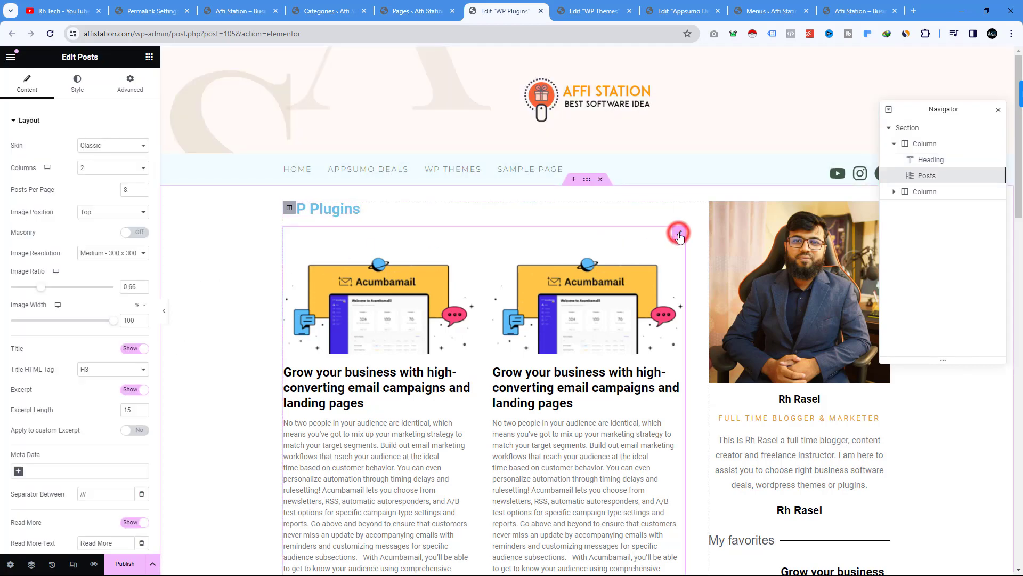
scroll(107, 379, "down", 3)
left_click(28, 450)
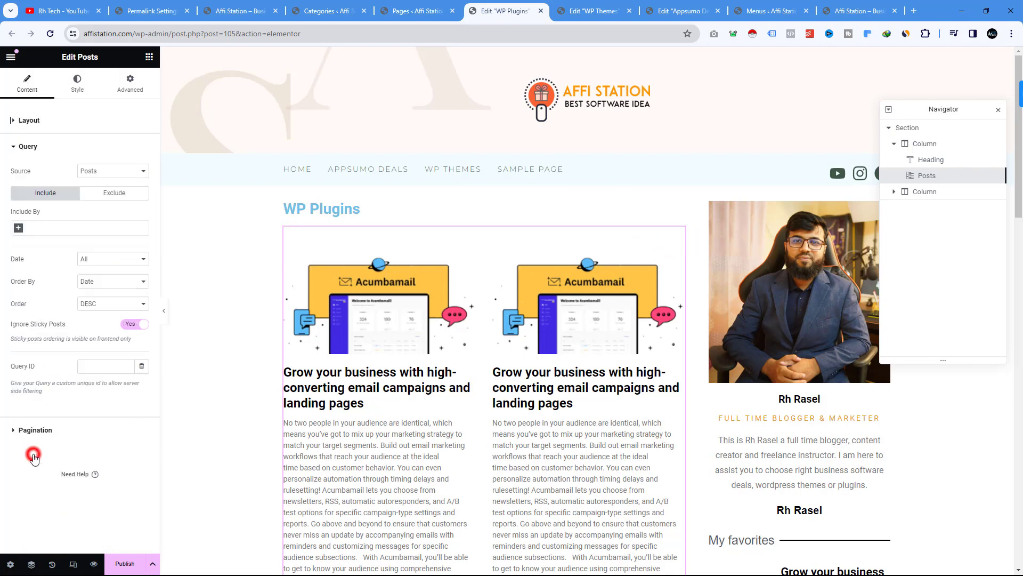
left_click(19, 229)
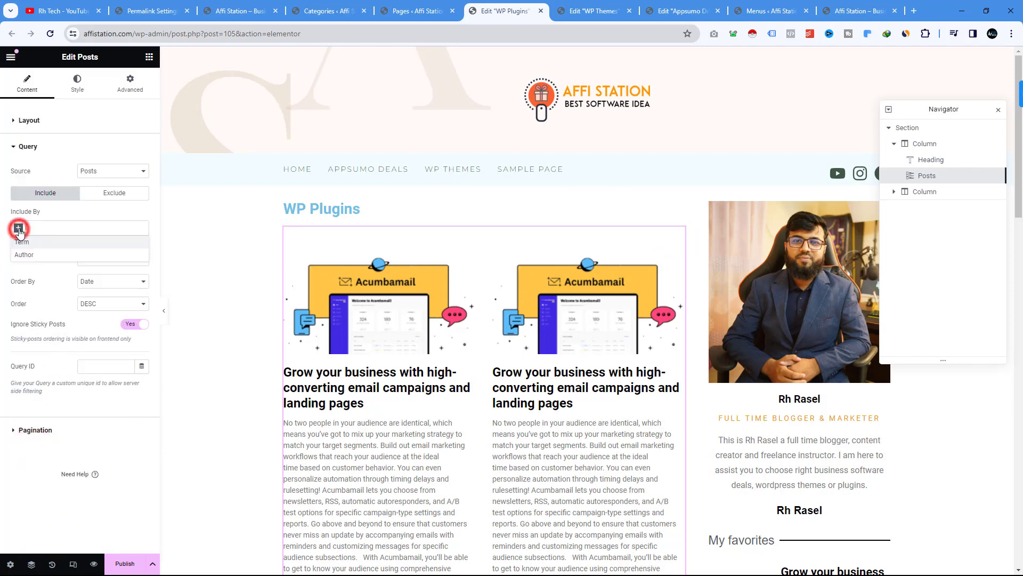
left_click(24, 242)
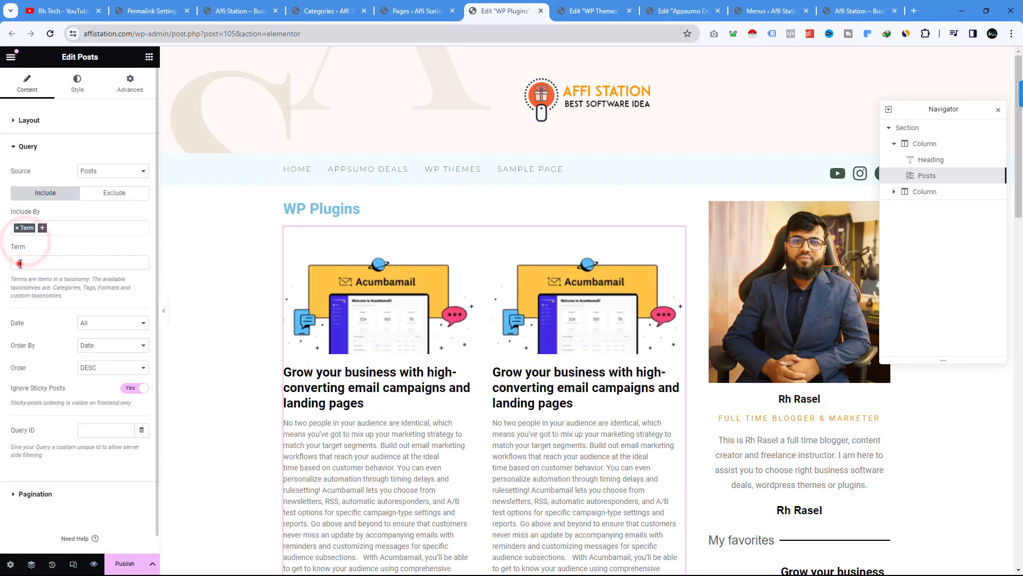
left_click(23, 263)
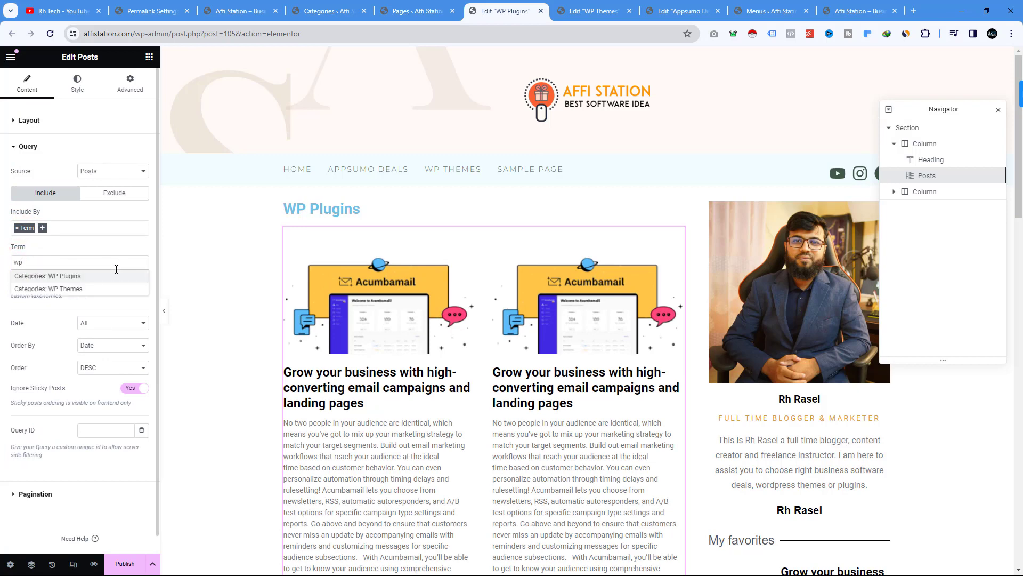
left_click(77, 276)
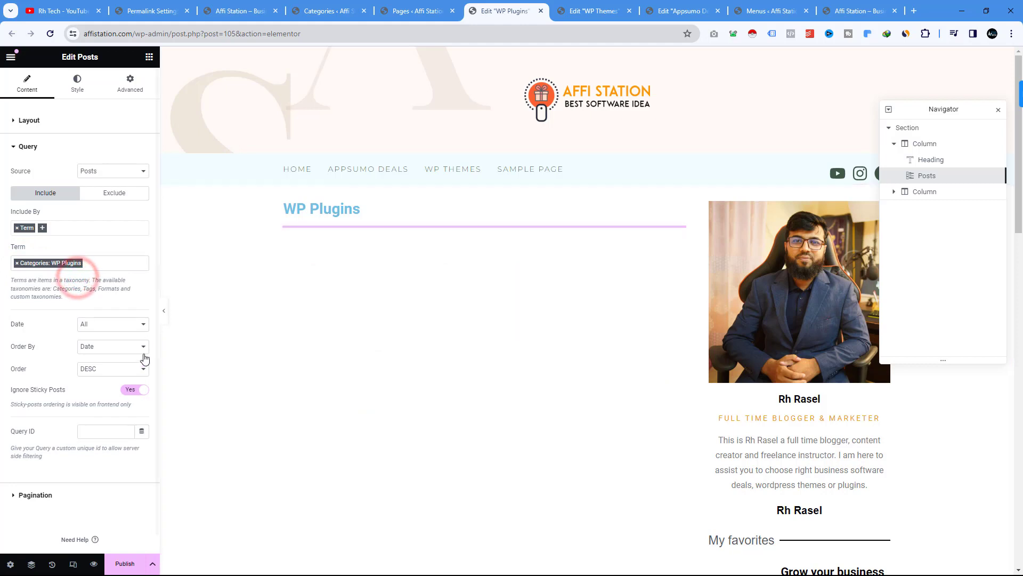
Publish the WP Plugins page and add the WP Plugins category to the Top Menu in the WordPress menu settings
left_click(124, 563)
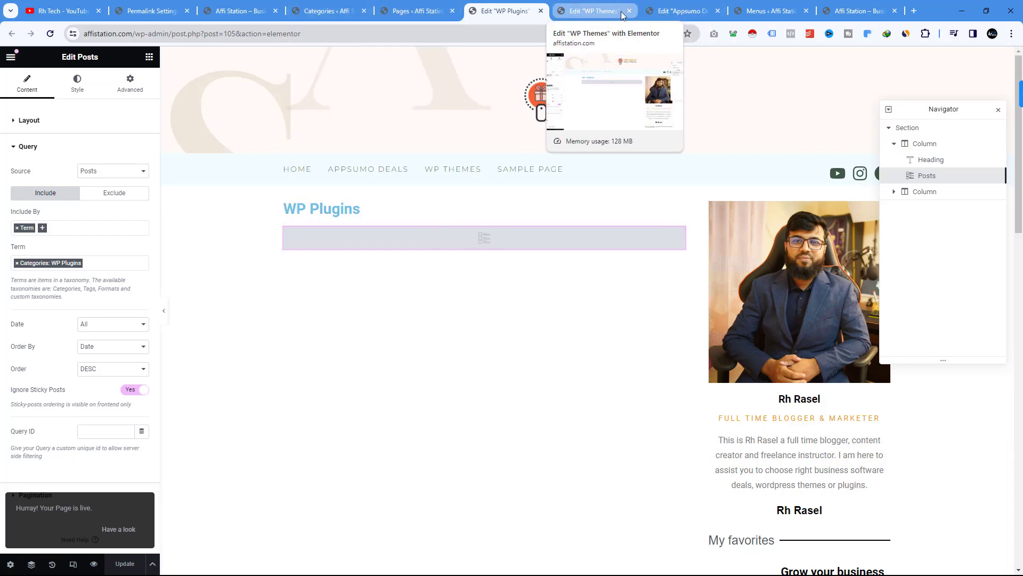
left_click(770, 11)
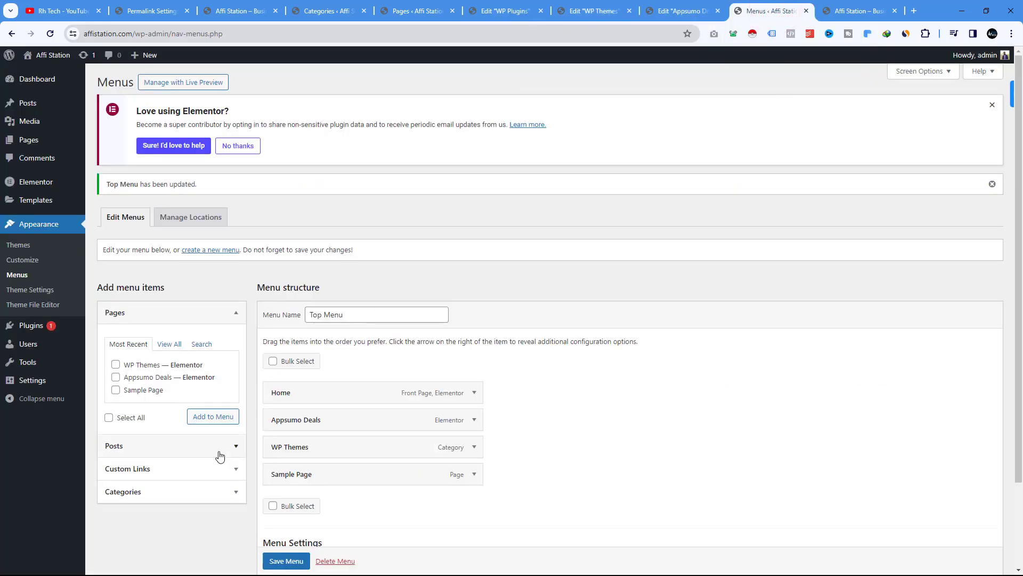
left_click(128, 495)
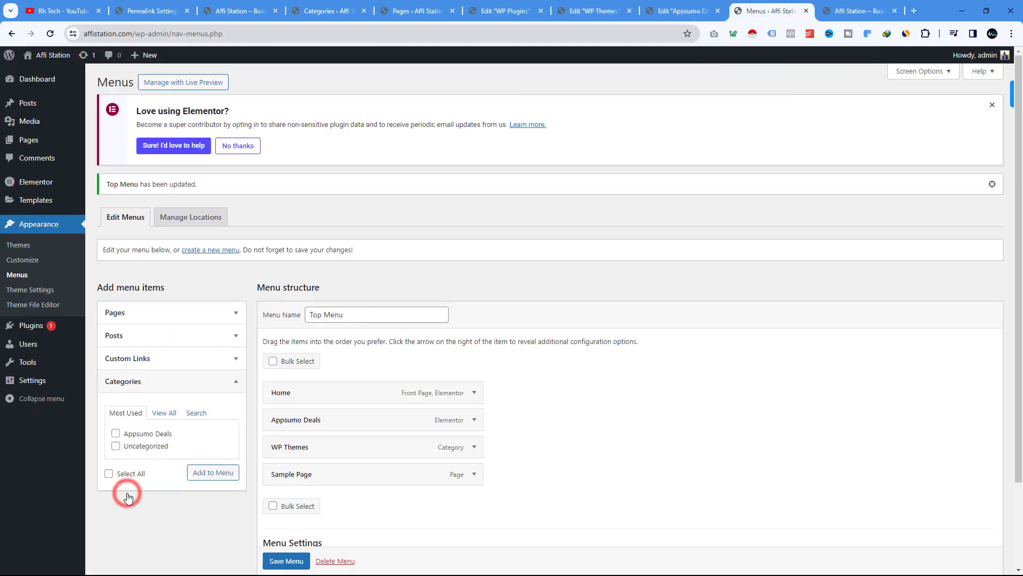
left_click(169, 414)
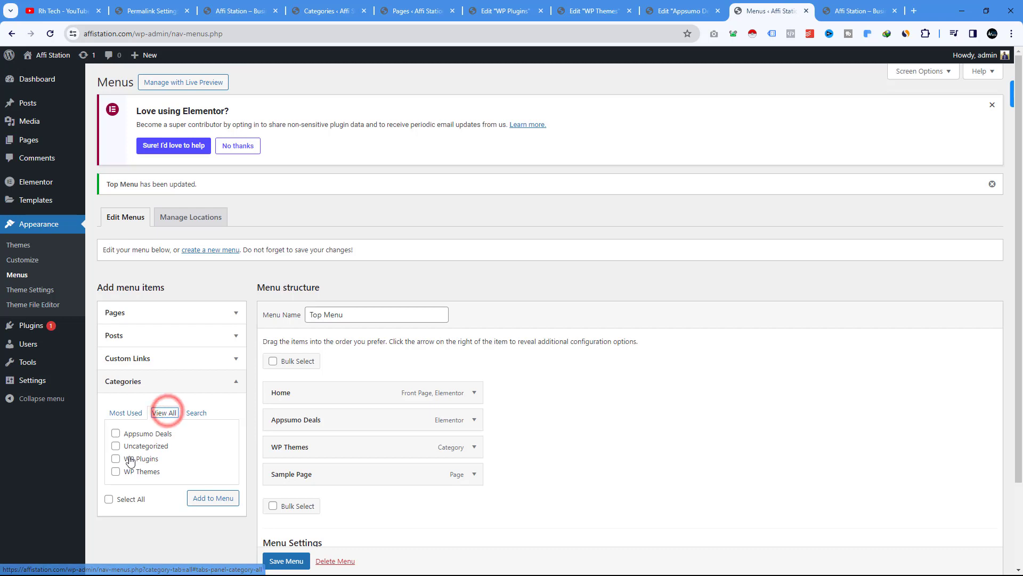
left_click(205, 500)
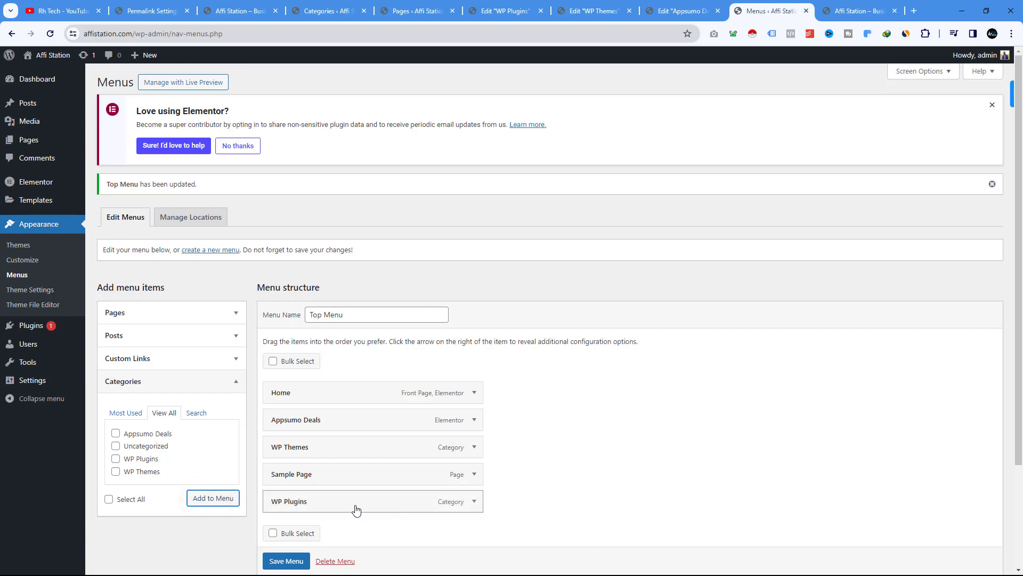
Move the WP Plugins item above Sample Page in the menu structure, keeping it a top-level item
left_click_drag(354, 505, 360, 481)
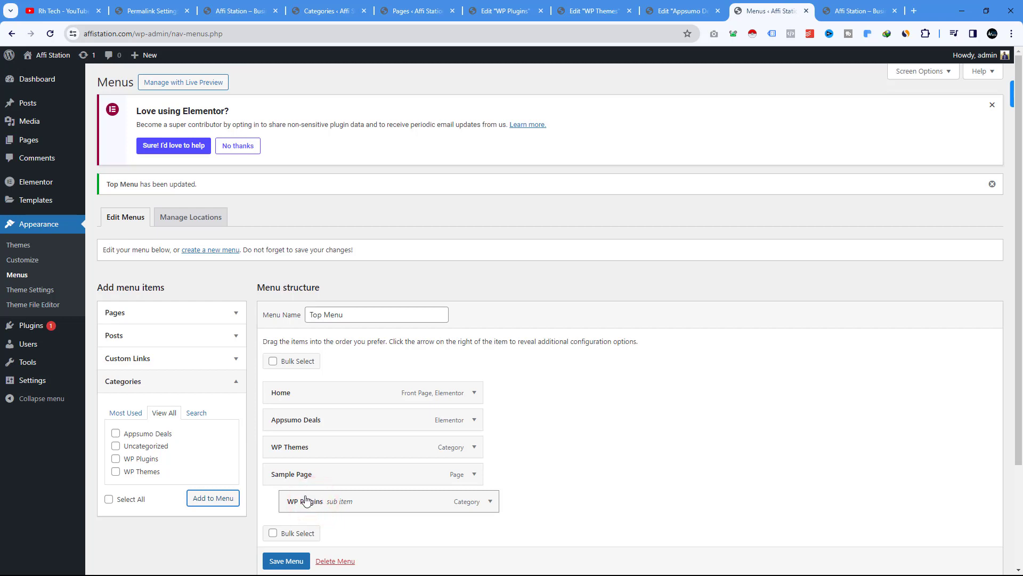
left_click_drag(322, 504, 306, 504)
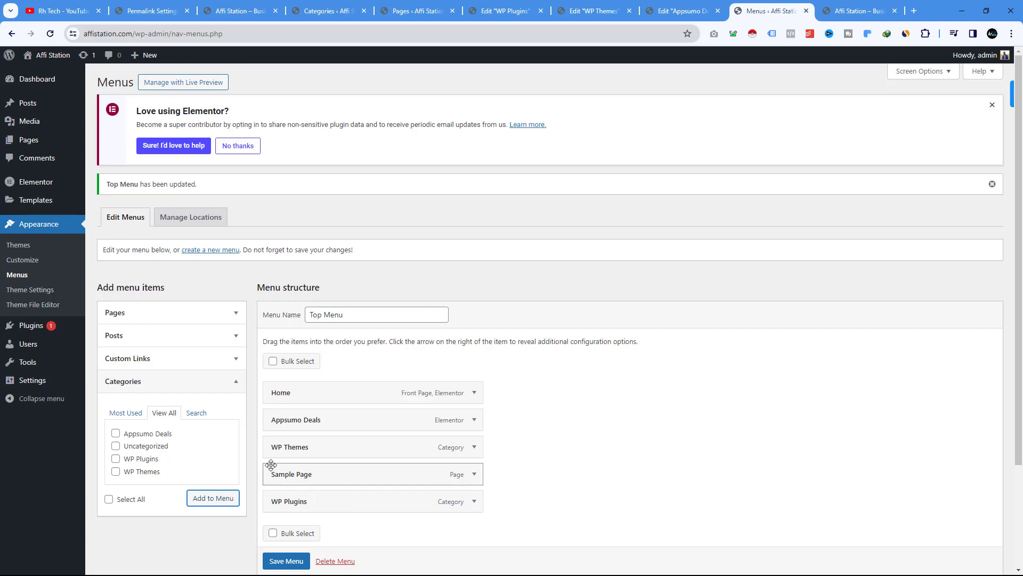
left_click_drag(270, 502, 312, 482)
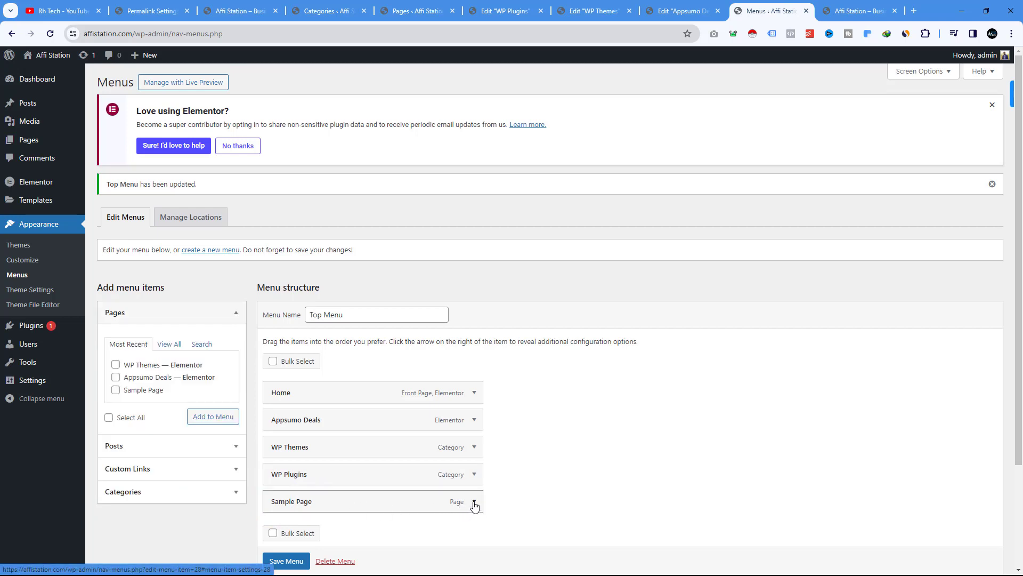
Remove Sample Page from the Top Menu and save the menu
left_click(474, 502)
scroll(469, 495, "down", 2)
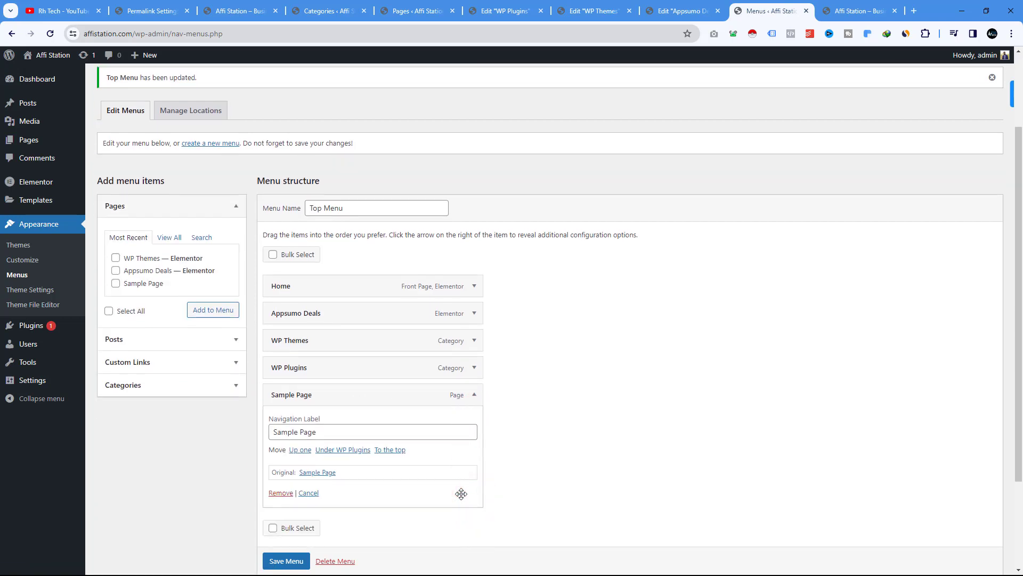
left_click(281, 492)
left_click(286, 515)
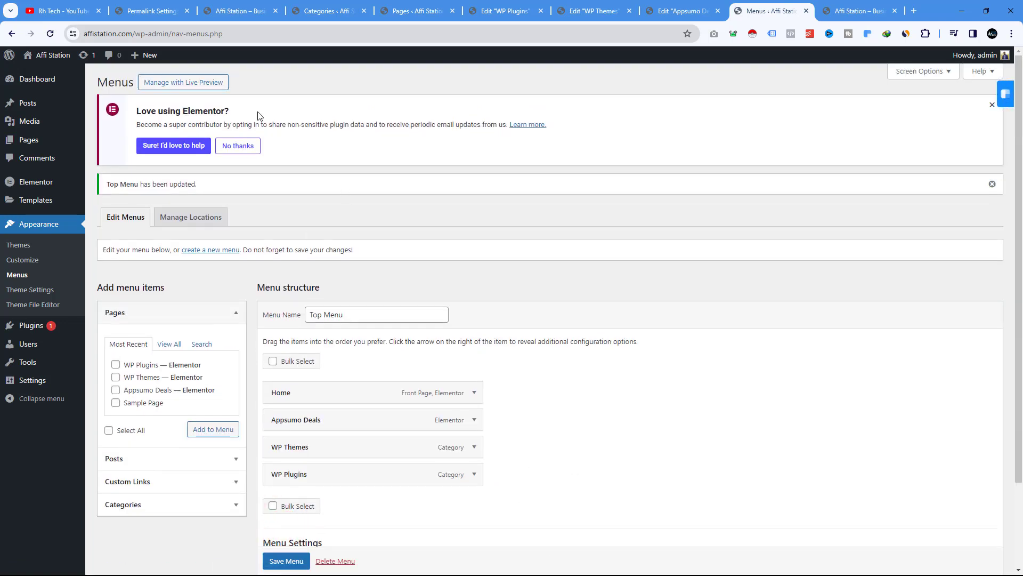
Reload the live Affi Station homepage and look over its navigation menu and posts
left_click(224, 6)
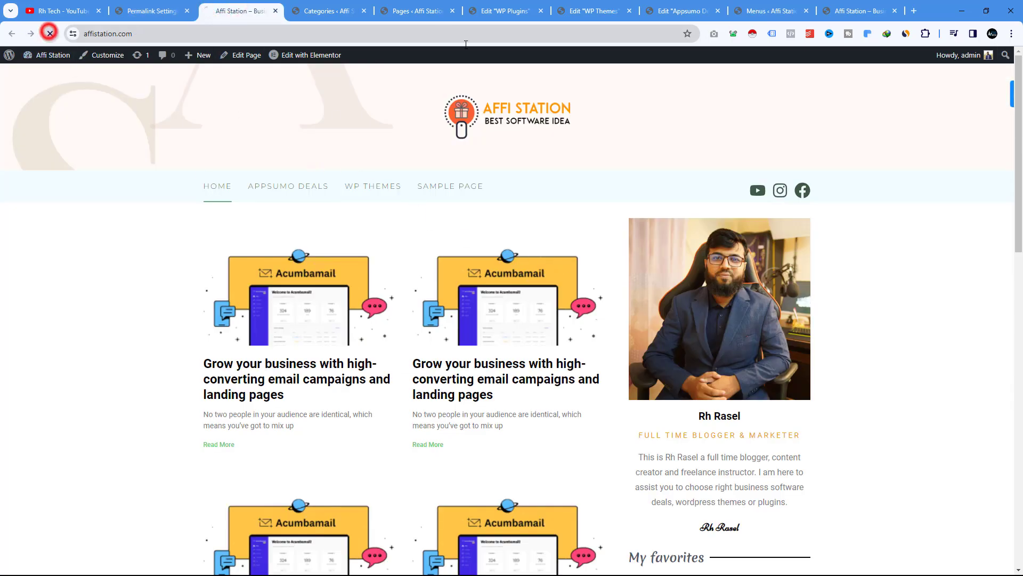
left_click(51, 33)
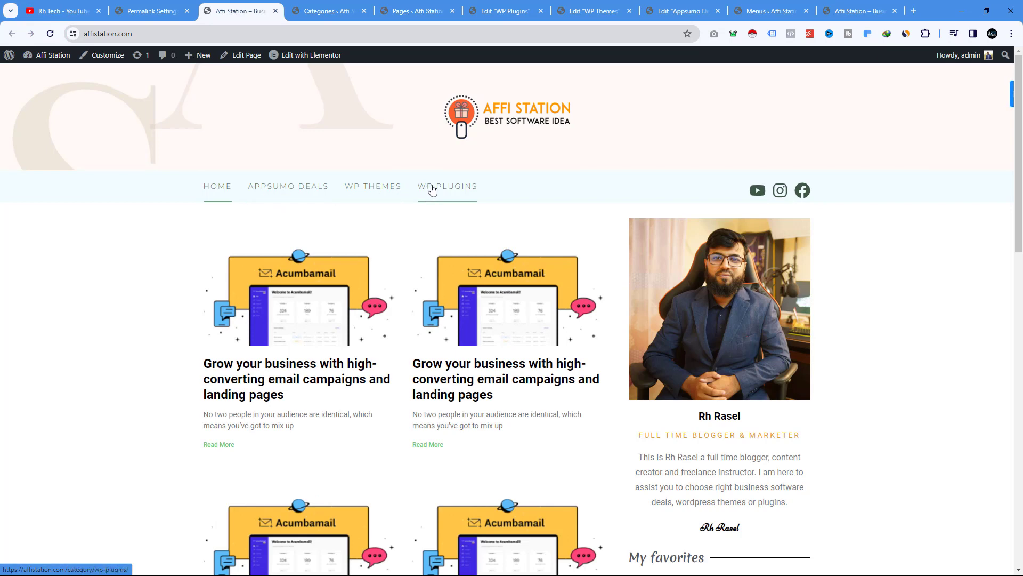
scroll(562, 290, "down", 7)
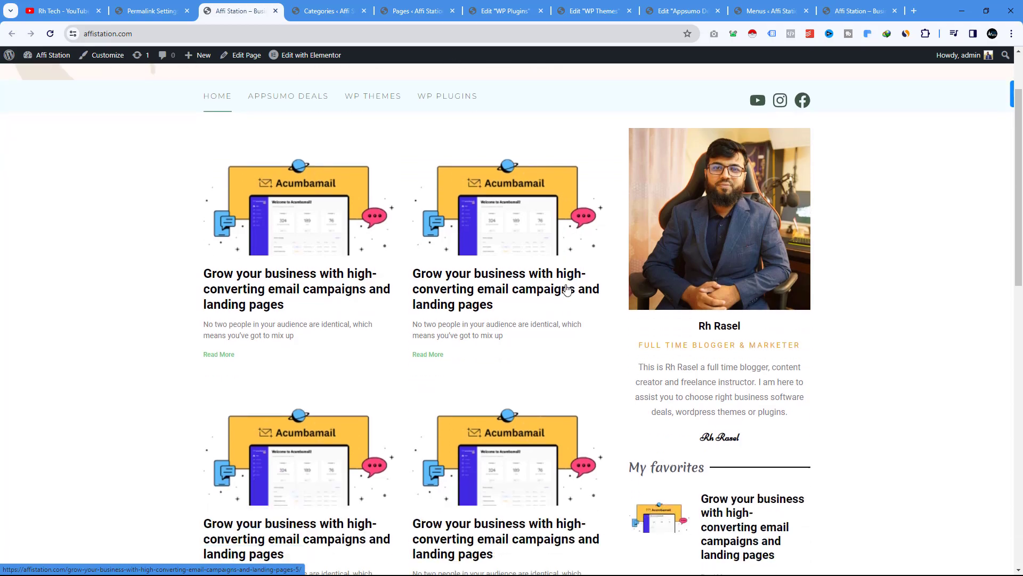
scroll(567, 288, "up", 7)
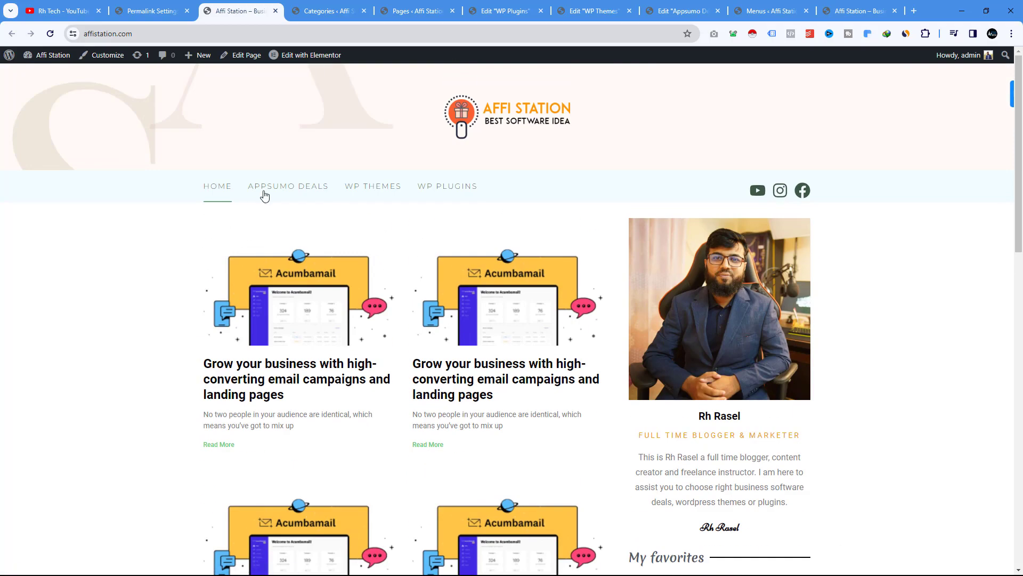
Visit the Appsumo Deals, WP Themes and WP Plugins menu links on the live site to check each page's content
left_click(293, 191)
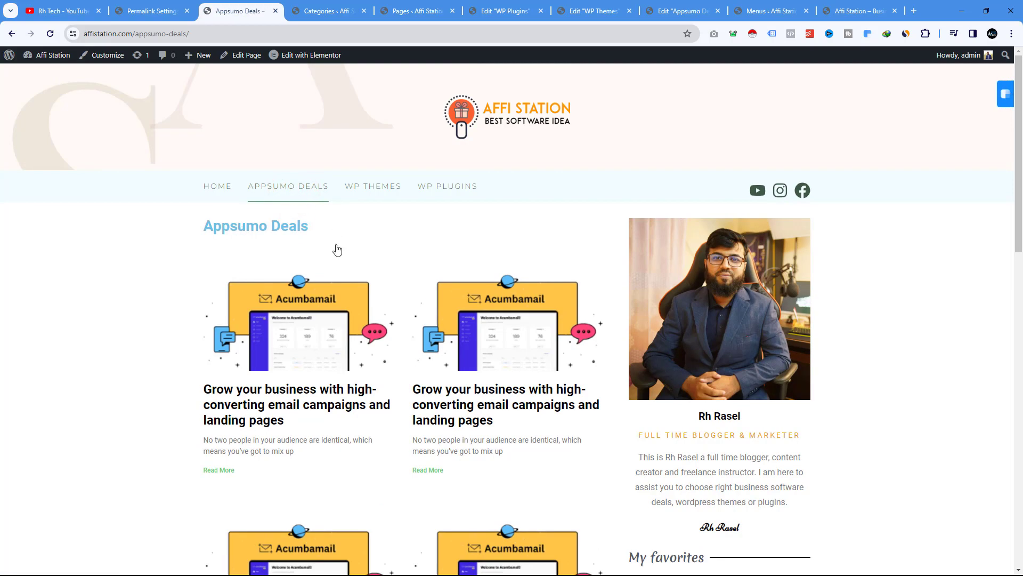
scroll(338, 249, "down", 15)
scroll(341, 269, "up", 9)
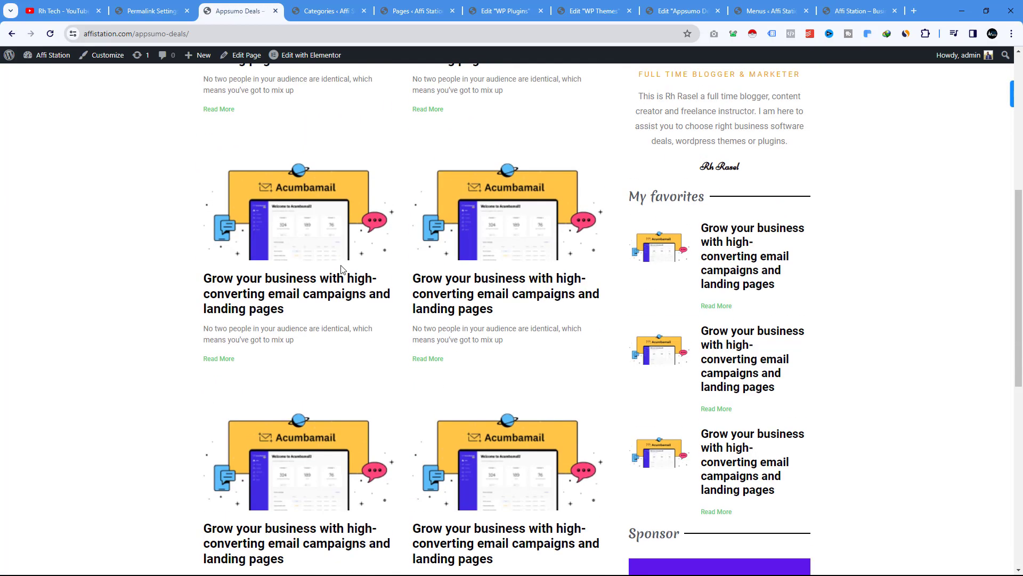
scroll(342, 269, "up", 6)
left_click(378, 186)
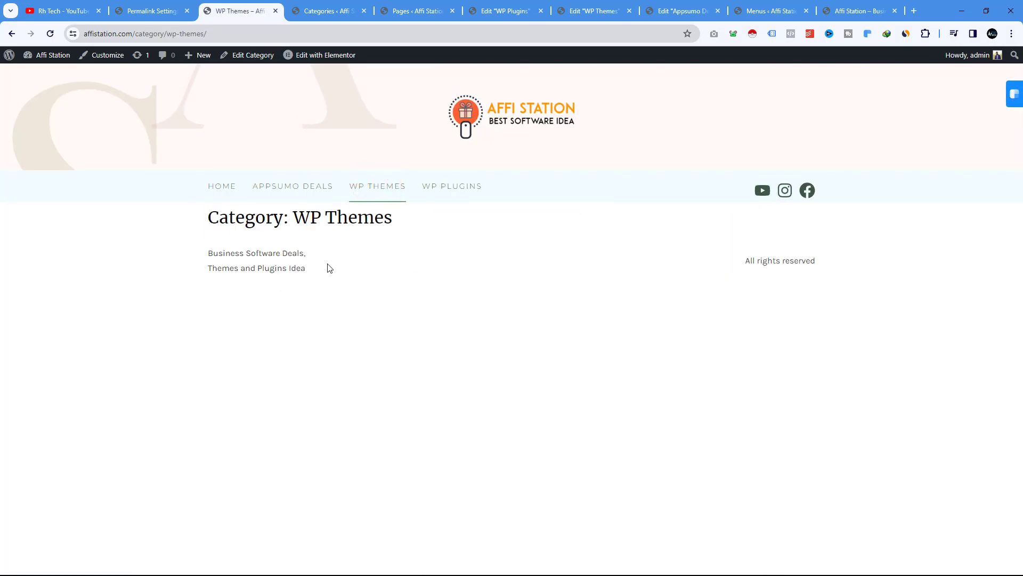
left_click(452, 193)
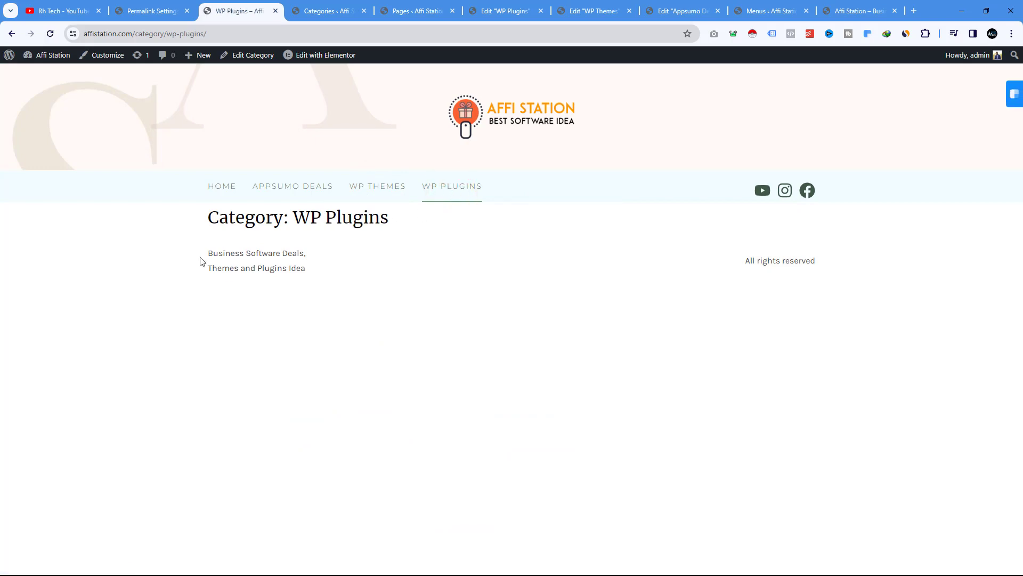
left_click(293, 186)
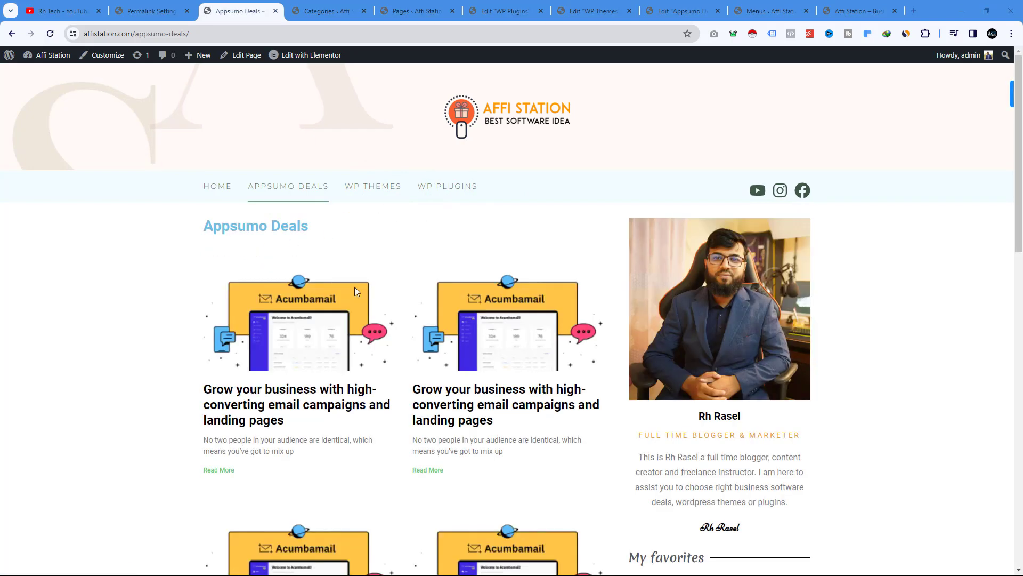
Set the Posts widget's pagination on the WP Plugins page to Numbers + Previous/Next and update the page
left_click(500, 21)
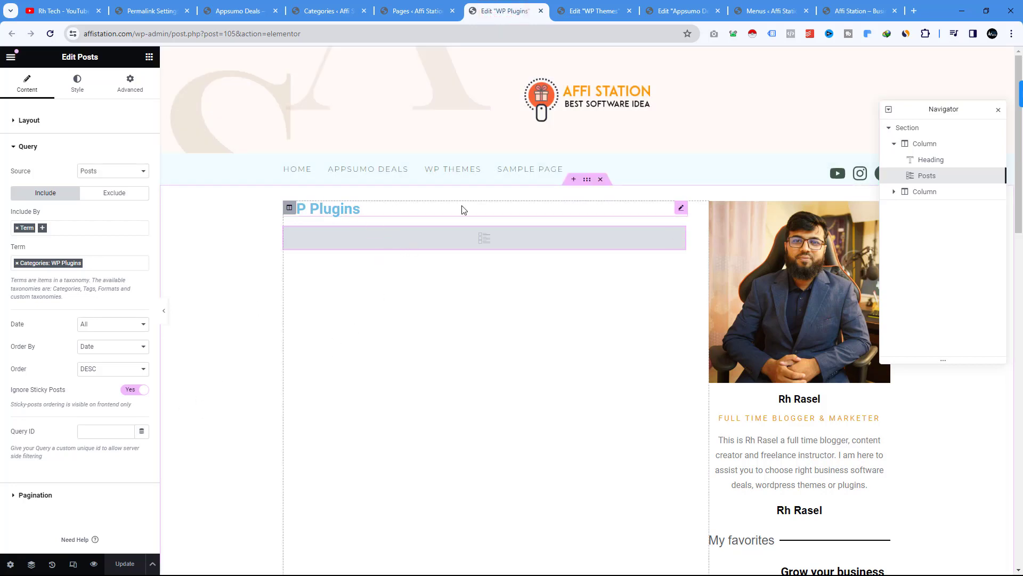
left_click(678, 235)
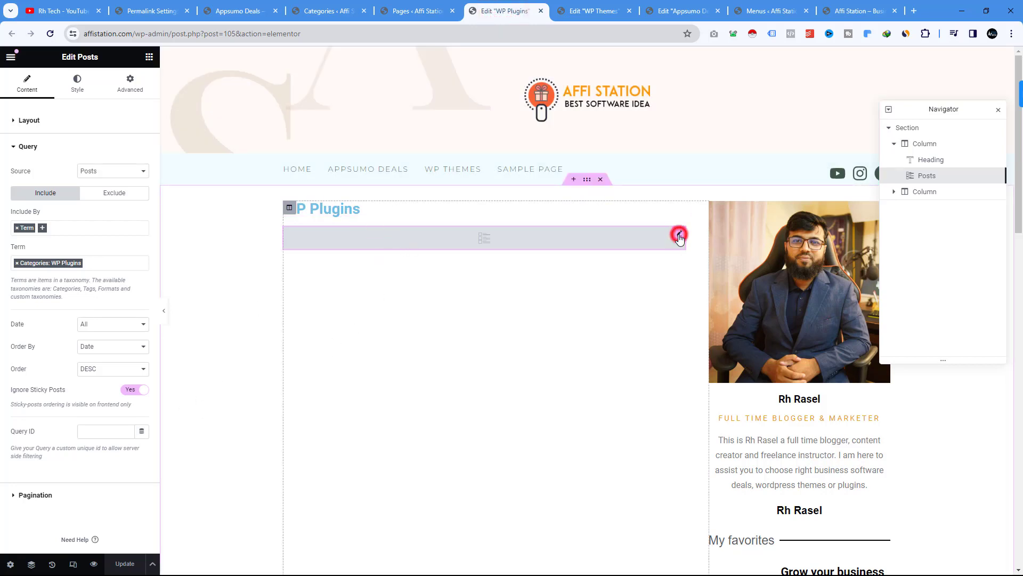
scroll(34, 481, "down", 1)
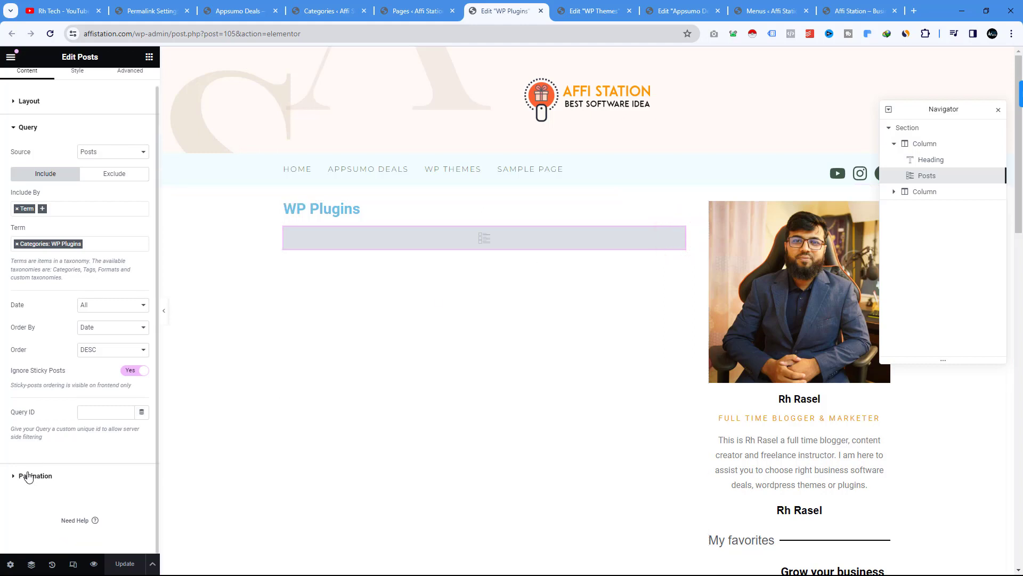
left_click(29, 476)
left_click(97, 194)
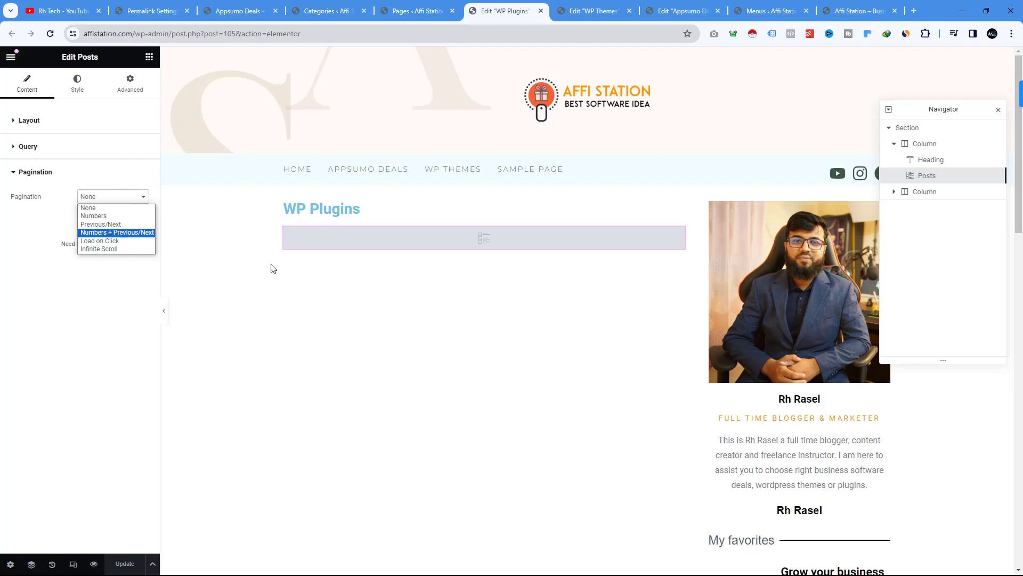
scroll(475, 479, "down", 8)
scroll(465, 527, "up", 5)
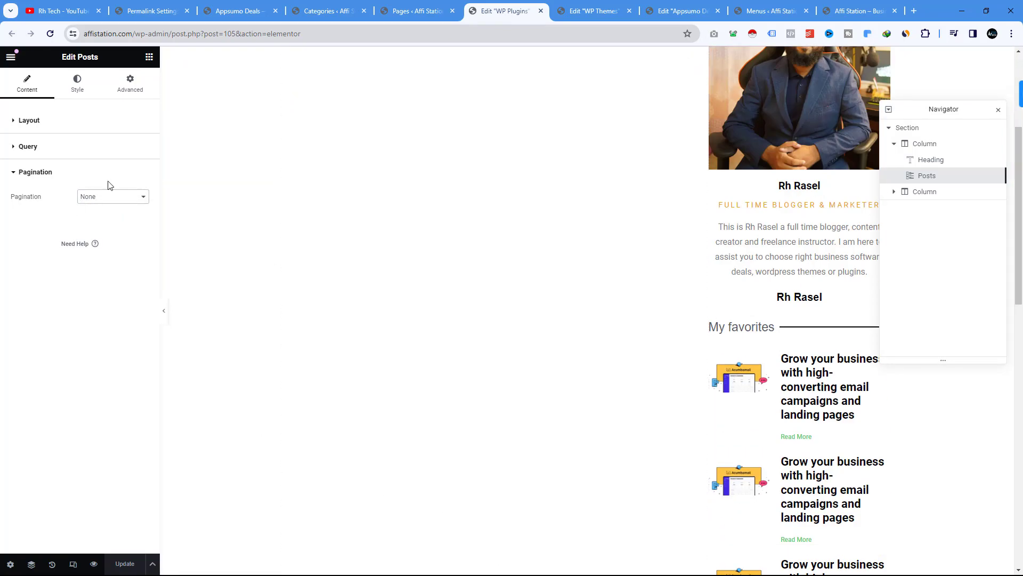
left_click(105, 197)
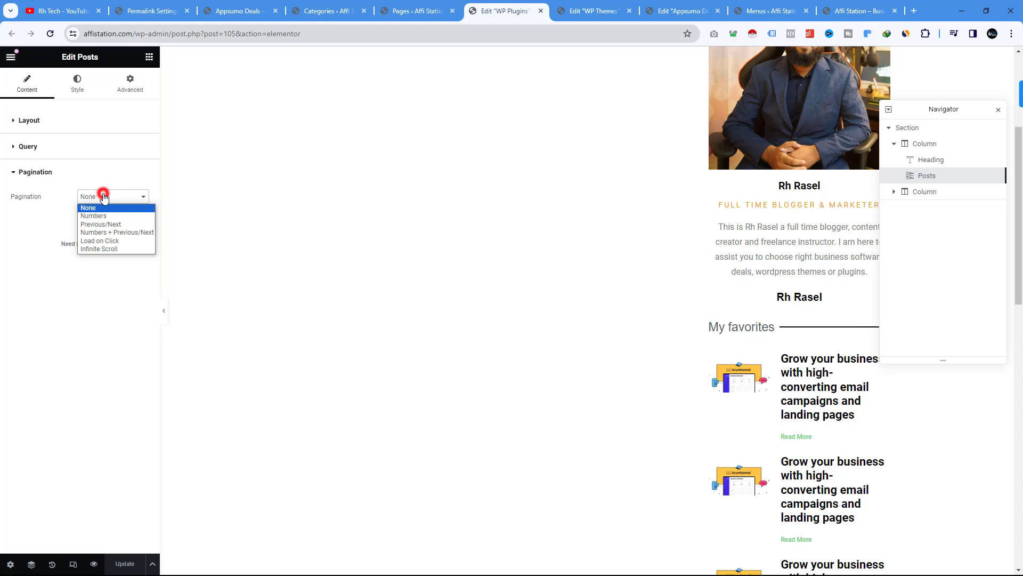
left_click(106, 233)
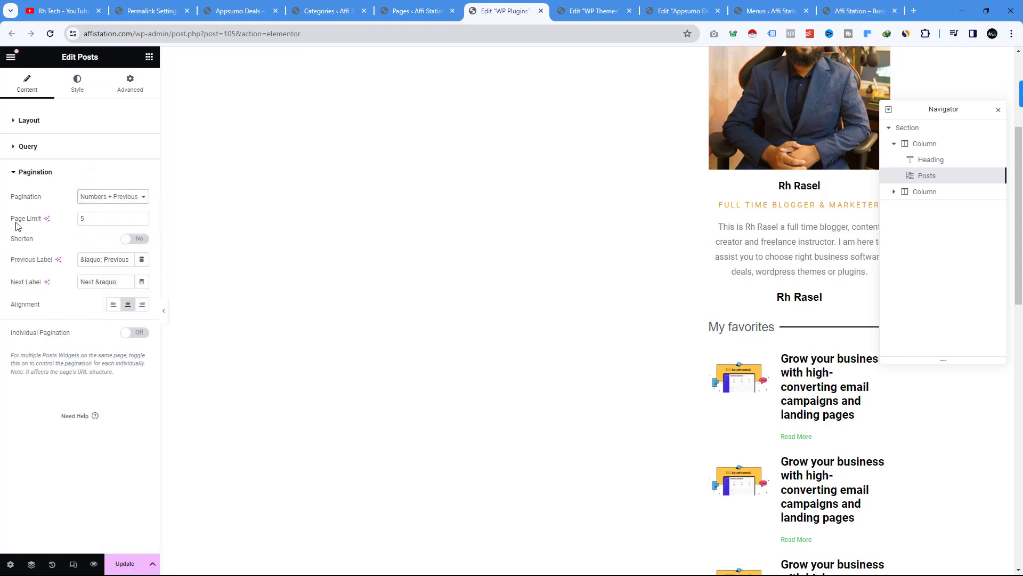
left_click(126, 559)
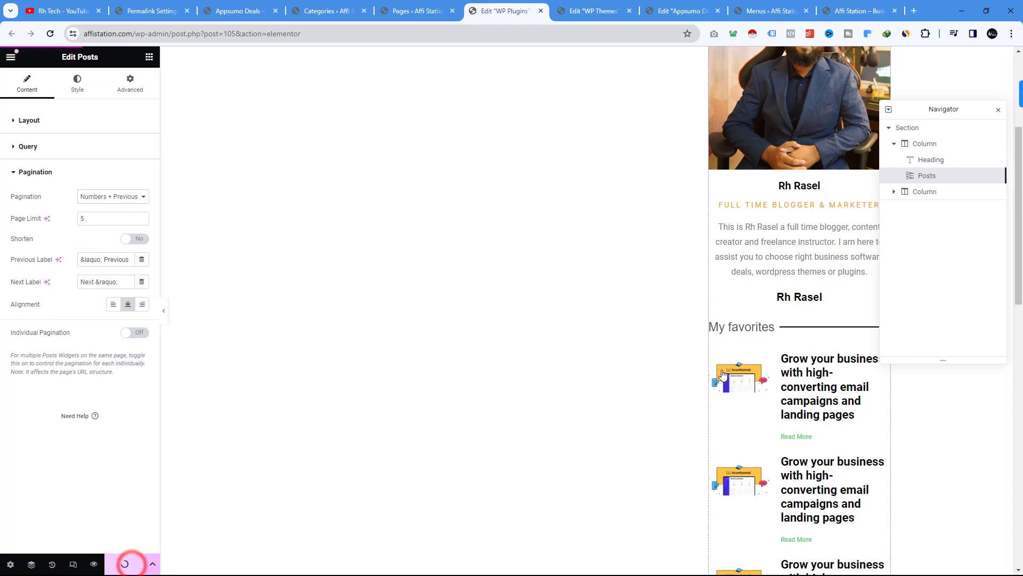
Set the Posts widget's pagination on the WP Themes page to Numbers + Previous/Next and update the page
left_click(593, 11)
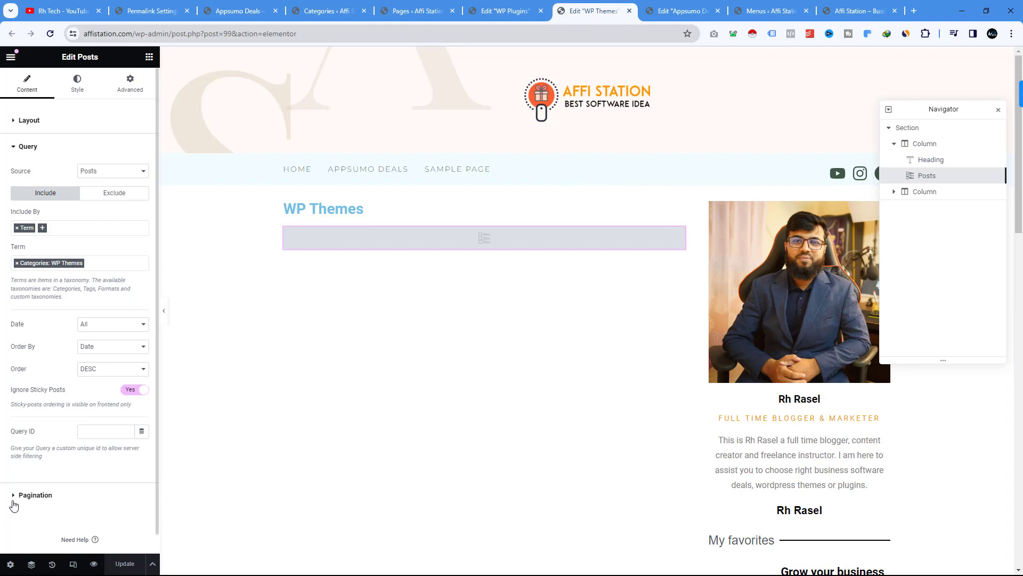
left_click(14, 495)
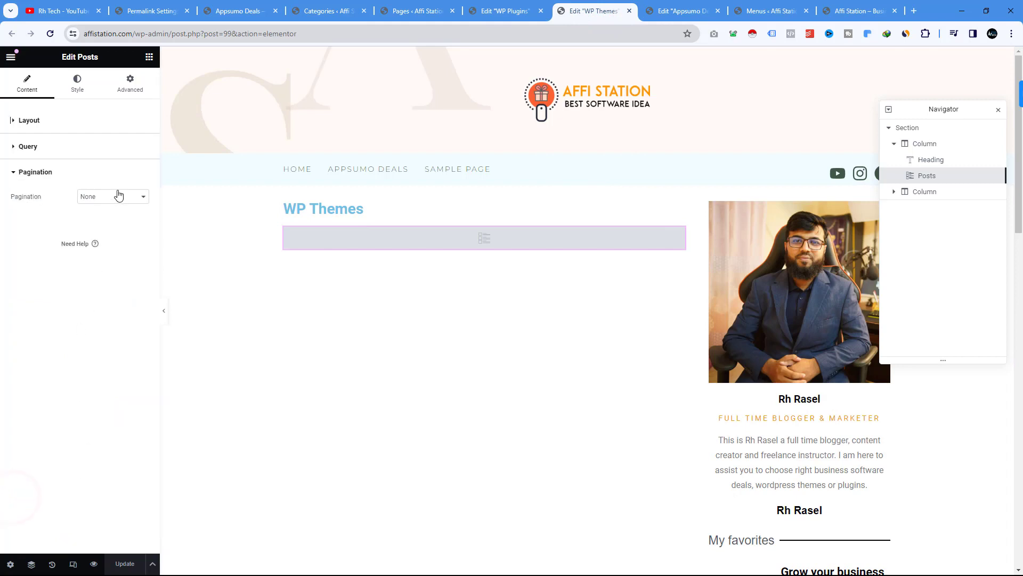
left_click(118, 196)
left_click(117, 232)
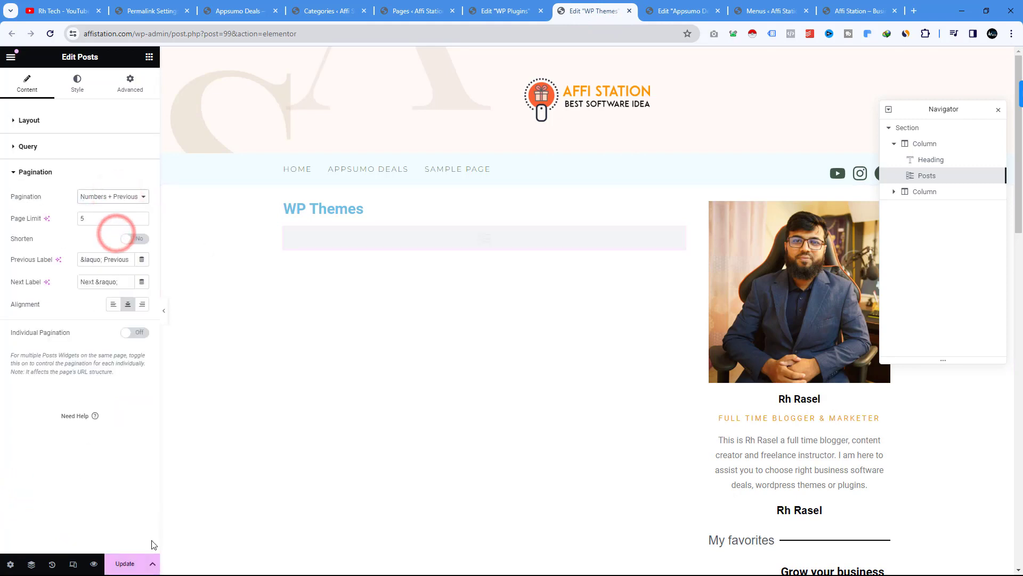
left_click(131, 563)
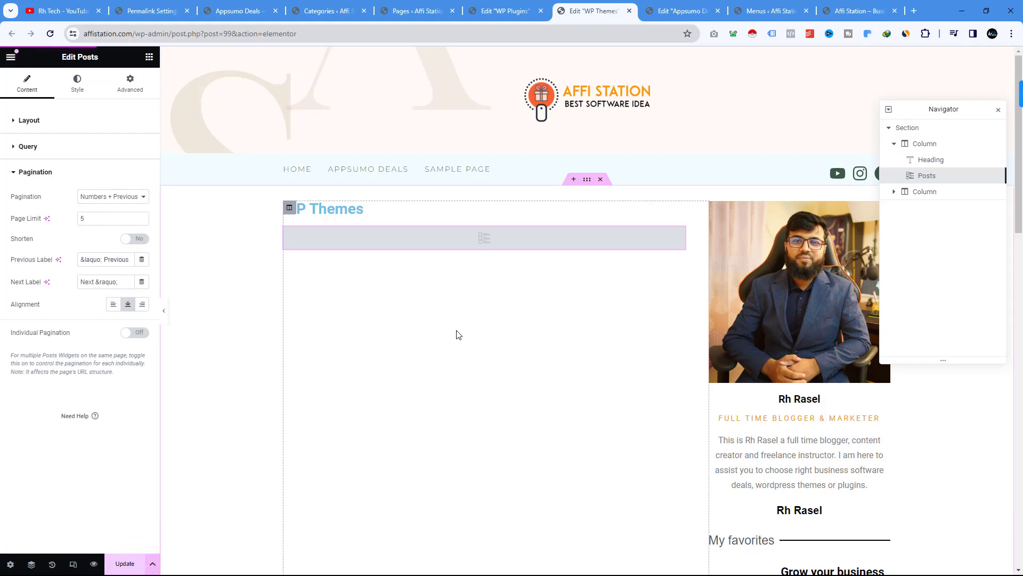
Set the Posts widget's pagination on the Appsumo Deals page to Numbers + Previous/Next and update the page
left_click(650, 9)
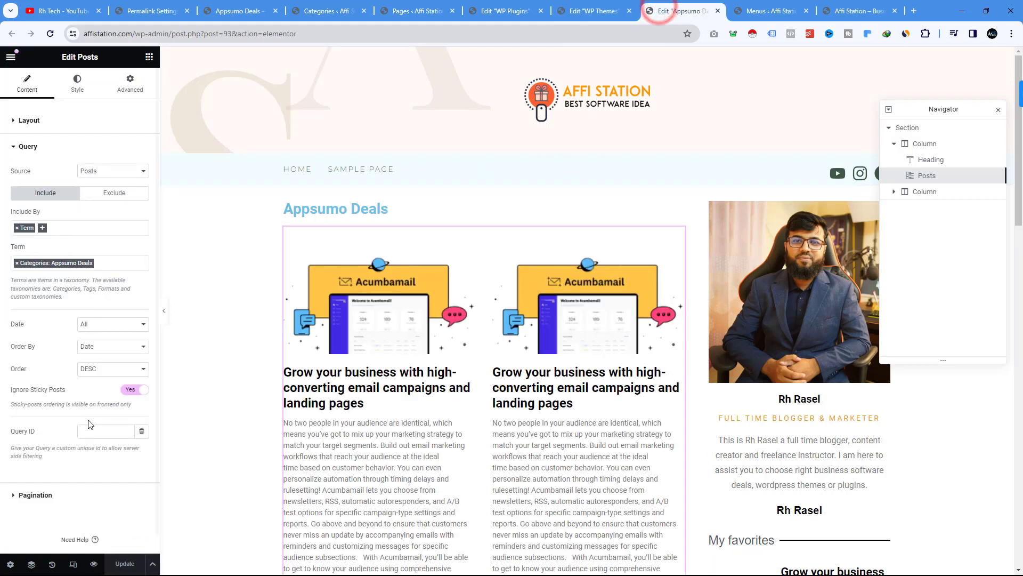
left_click(27, 476)
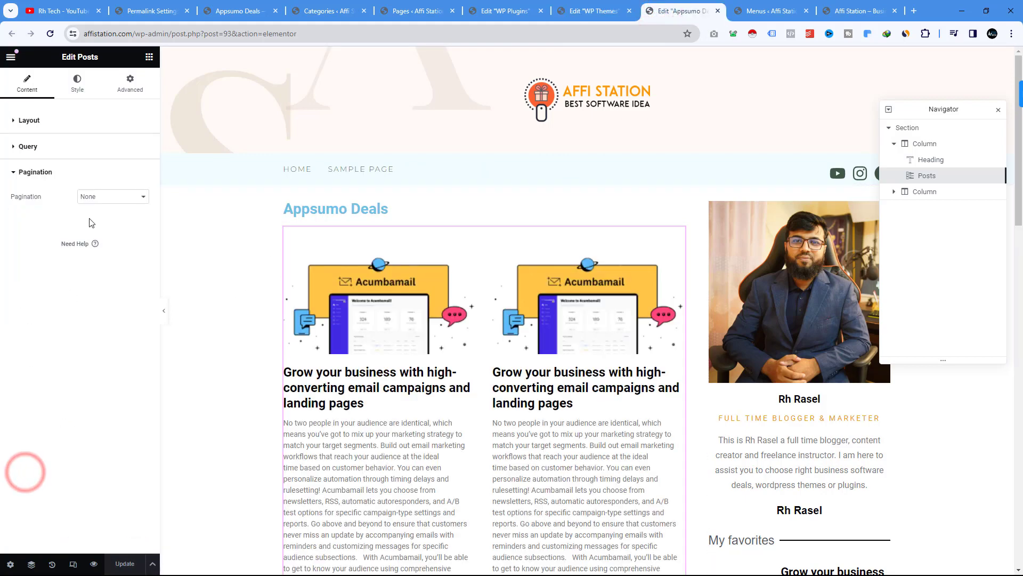
left_click(100, 196)
left_click(116, 232)
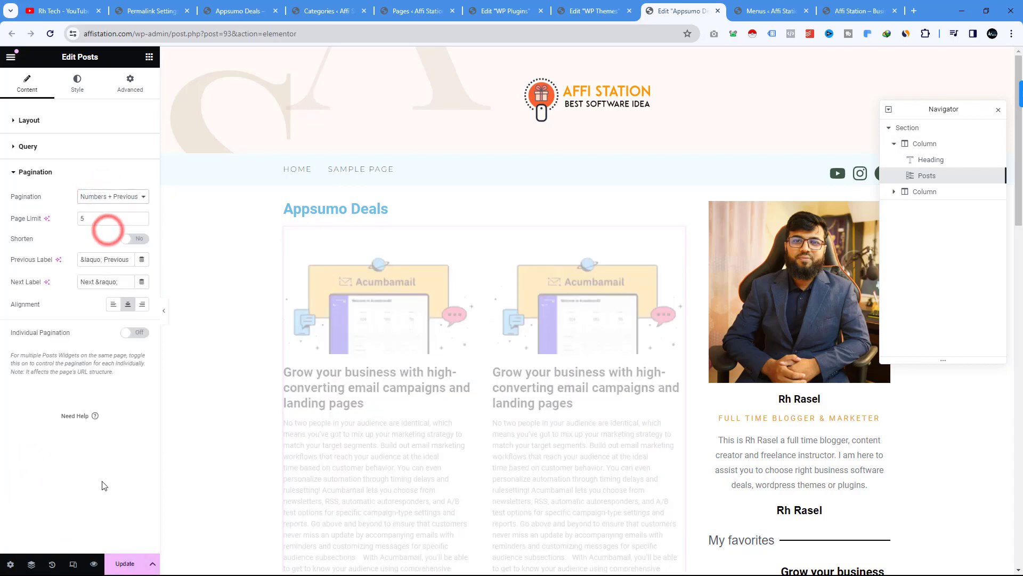
left_click(121, 564)
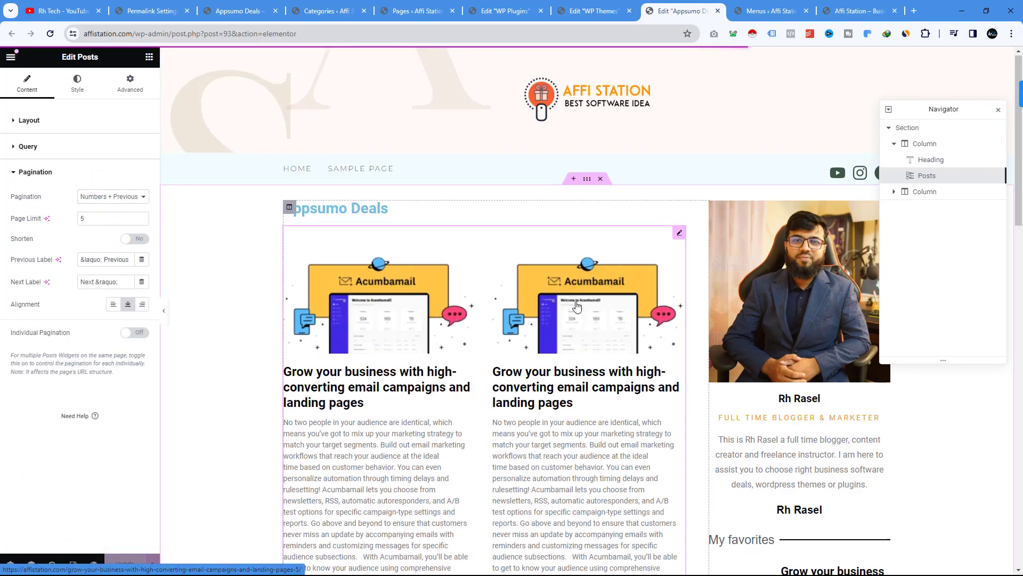
Reload the live Appsumo Deals page and check the end of its post list for the pagination
scroll(585, 317, "down", 5)
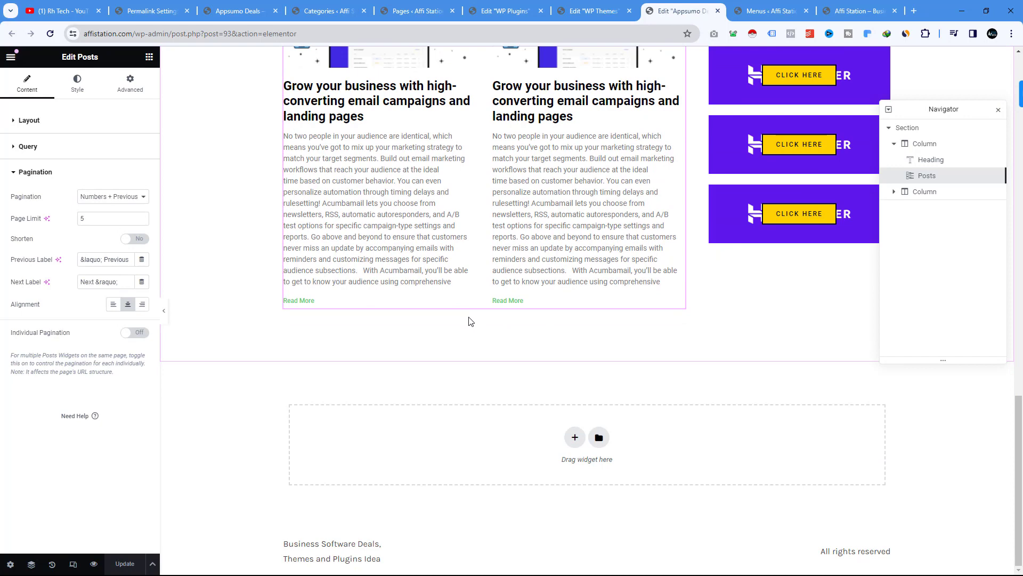
left_click(249, 11)
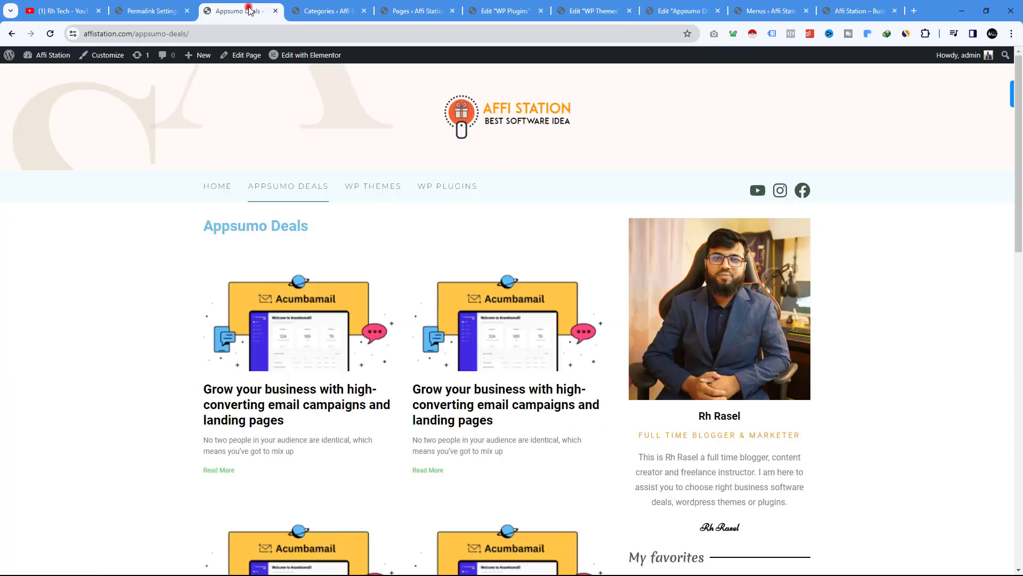
left_click(50, 33)
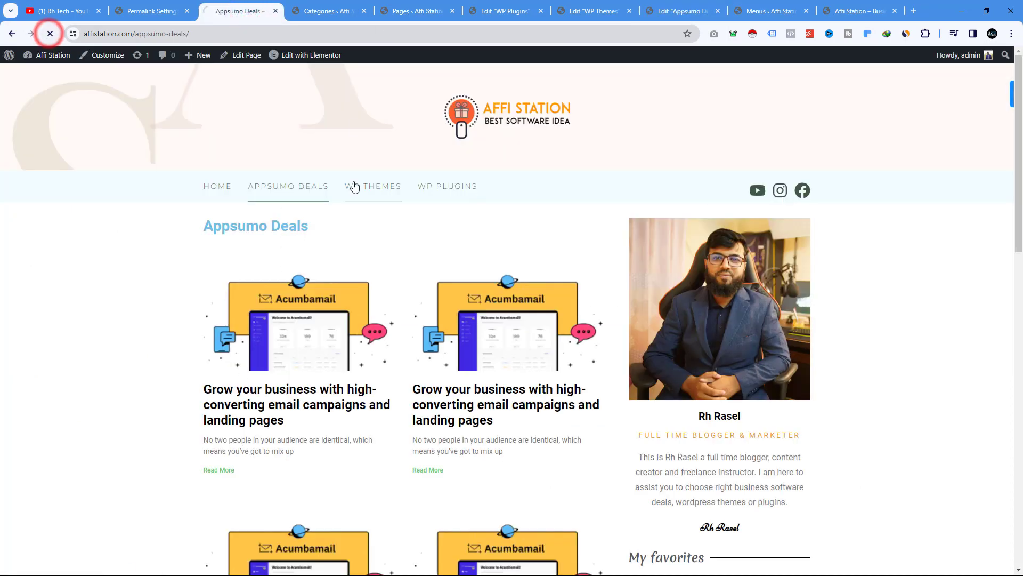
scroll(434, 327, "down", 6)
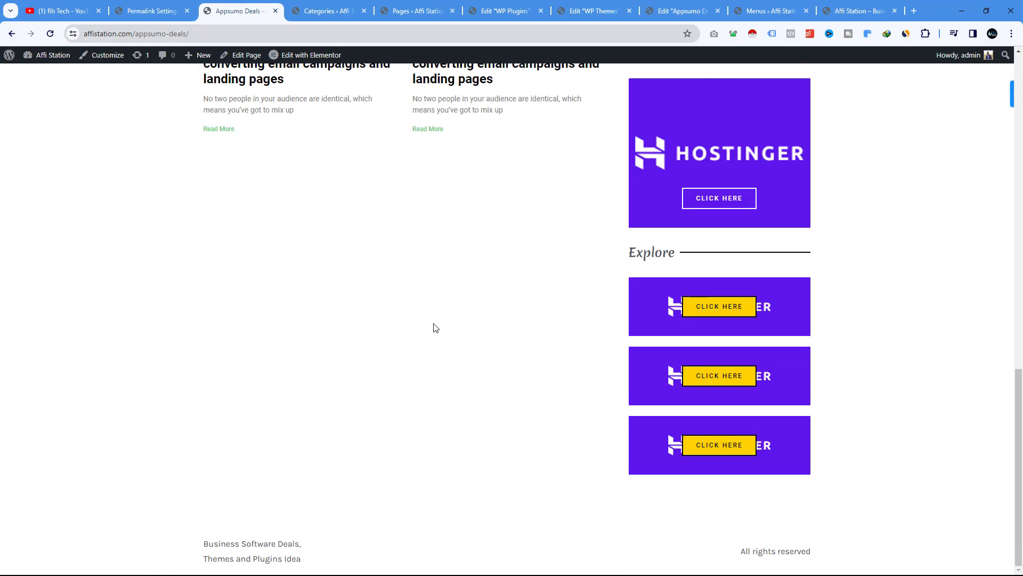
scroll(342, 264, "up", 3)
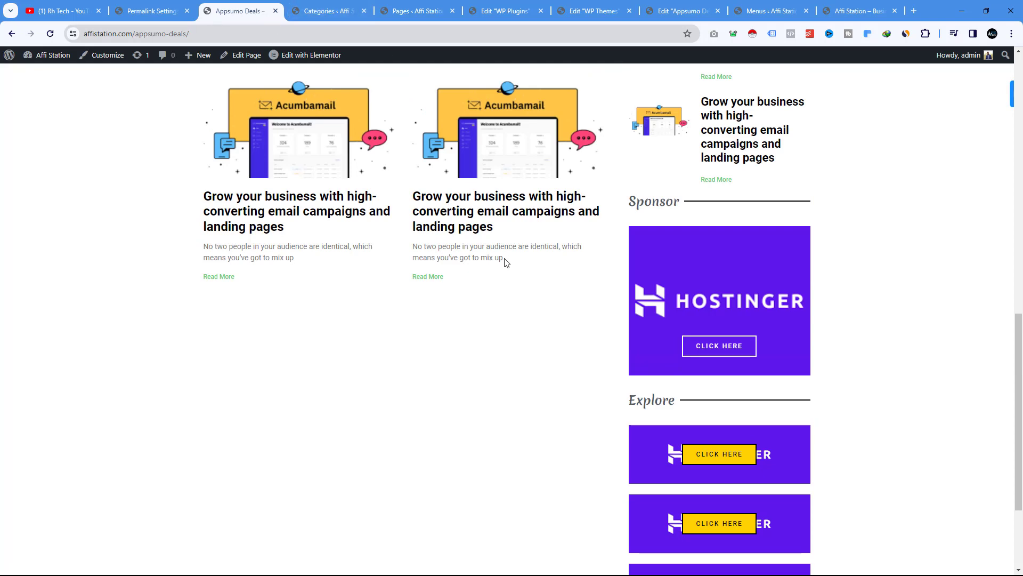
scroll(506, 262, "up", 4)
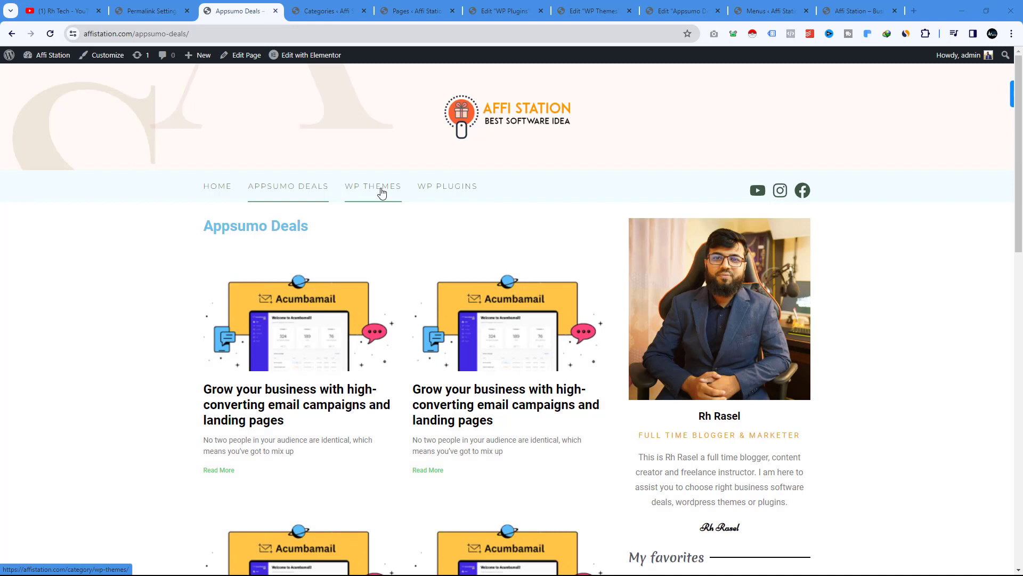